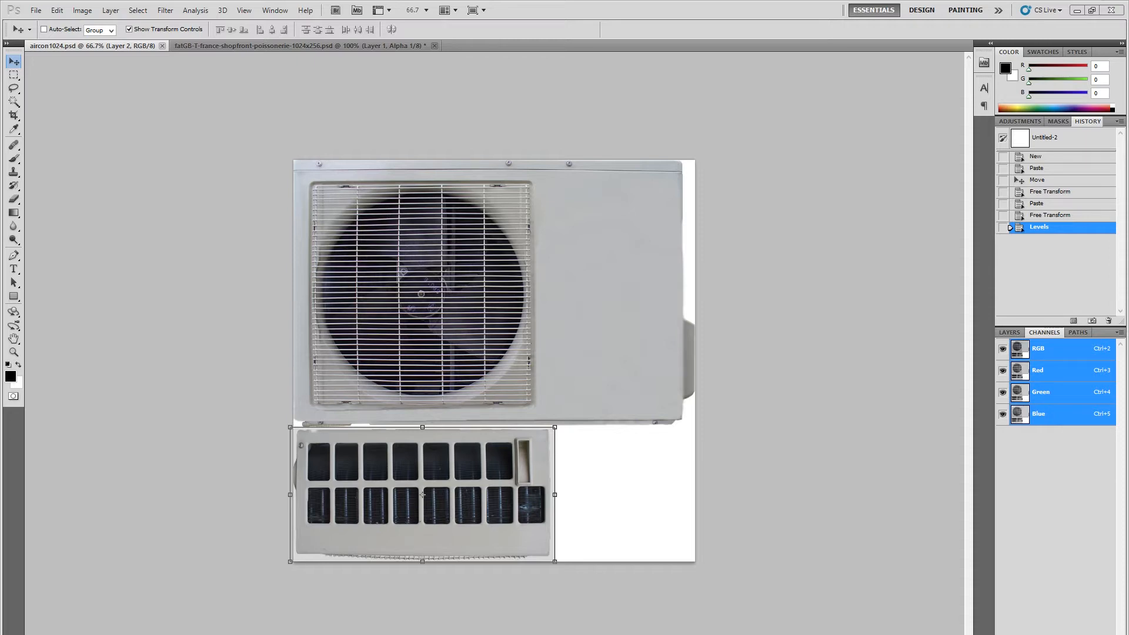
Step: Switch to the Unreal Editor level and examine the wall above the POISSONNERIE shopfront
{"action": "mouse_move", "coordinate": [302, 634]}
{"action": "left_click", "coordinate": [338, 632]}
{"action": "right_click_drag", "start_coordinate": [345, 622], "coordinate": [444, 618]}
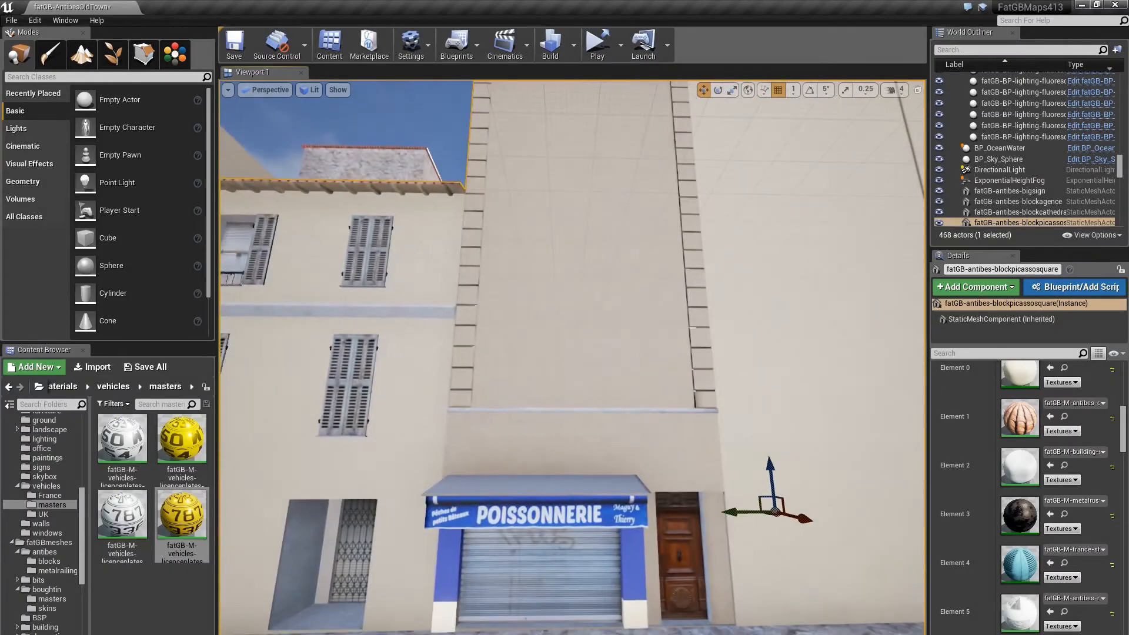
{"action": "mouse_move", "coordinate": [266, 634]}
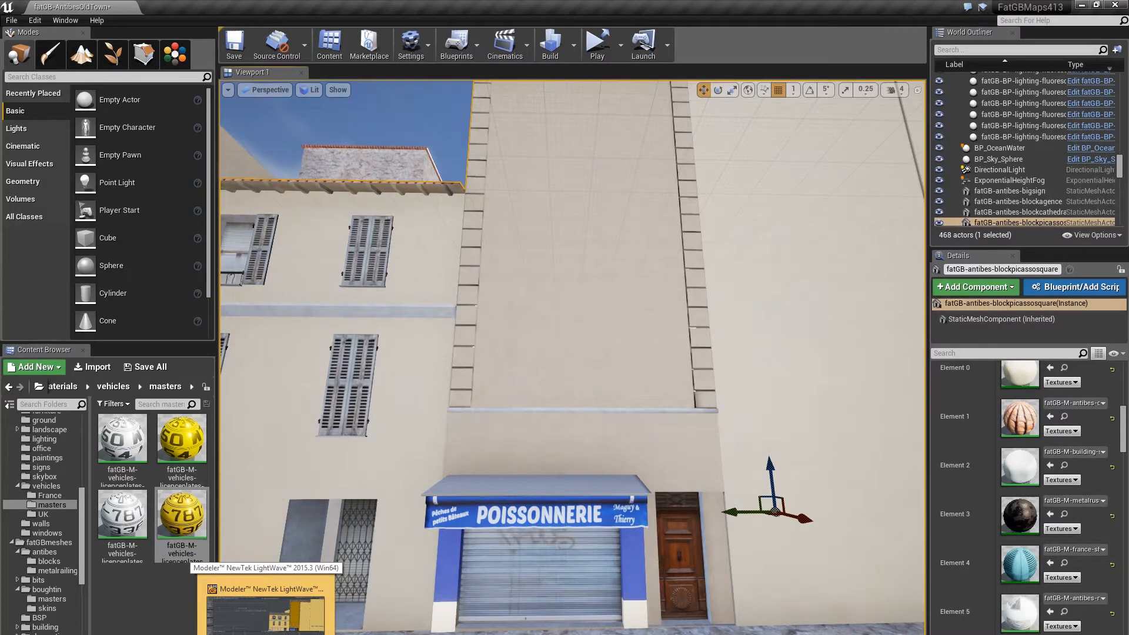
{"action": "left_click", "coordinate": [266, 611]}
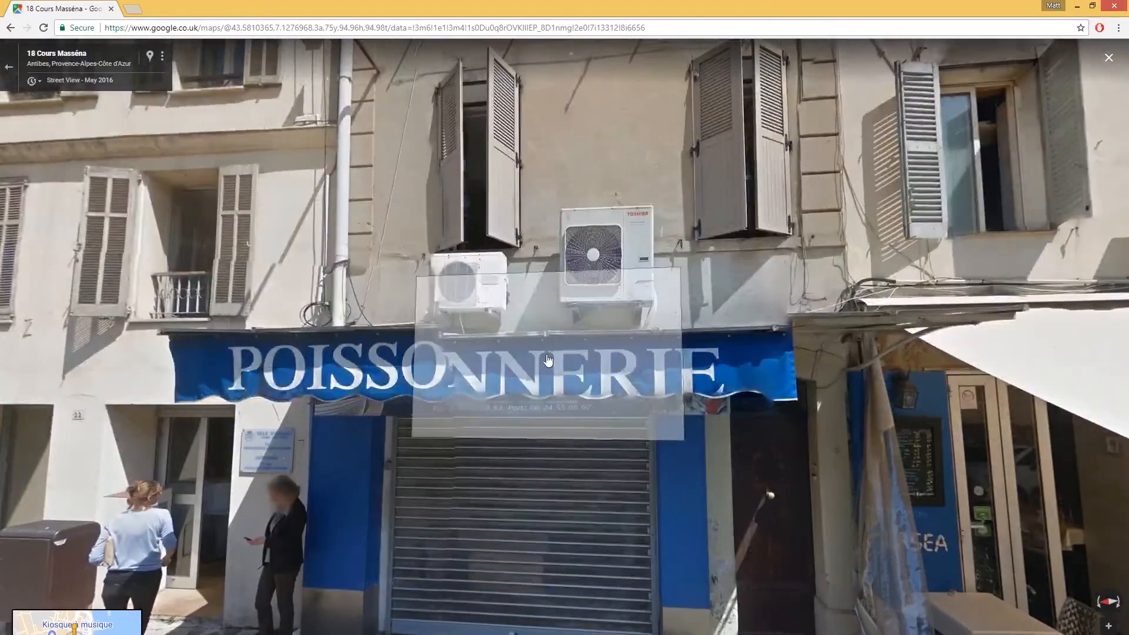
Step: Examine the two air-conditioning units above the POISSONNERIE awning in Google Street View, including a close-up
{"action": "left_click_drag", "start_coordinate": [560, 386], "coordinate": [552, 442]}
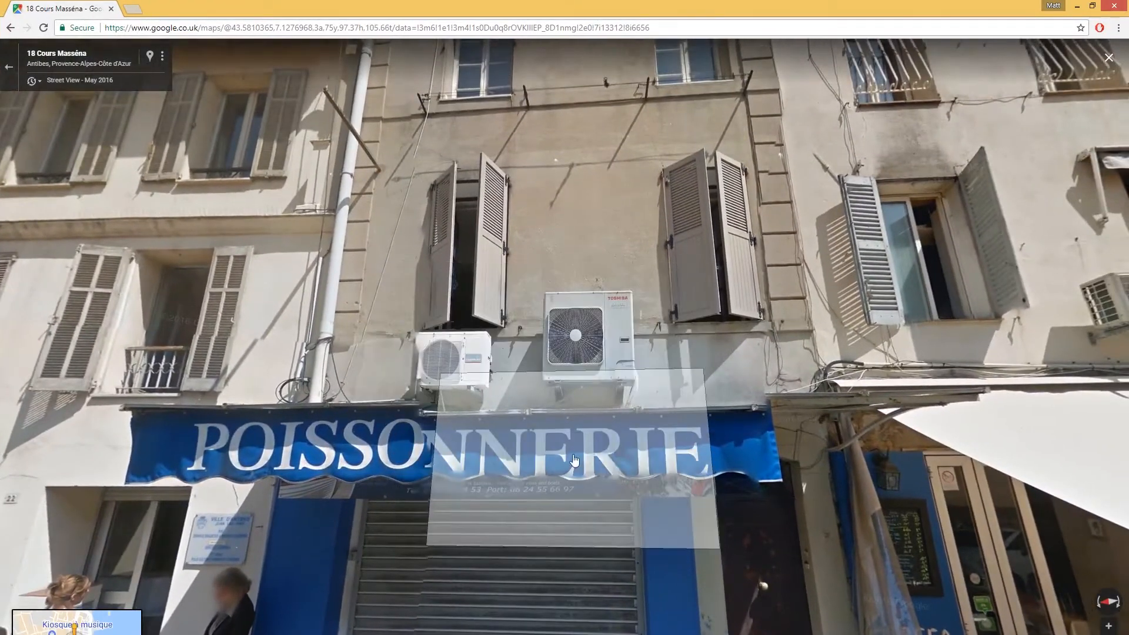
{"action": "left_click_drag", "start_coordinate": [822, 437], "coordinate": [719, 384]}
{"action": "left_click", "coordinate": [768, 327]}
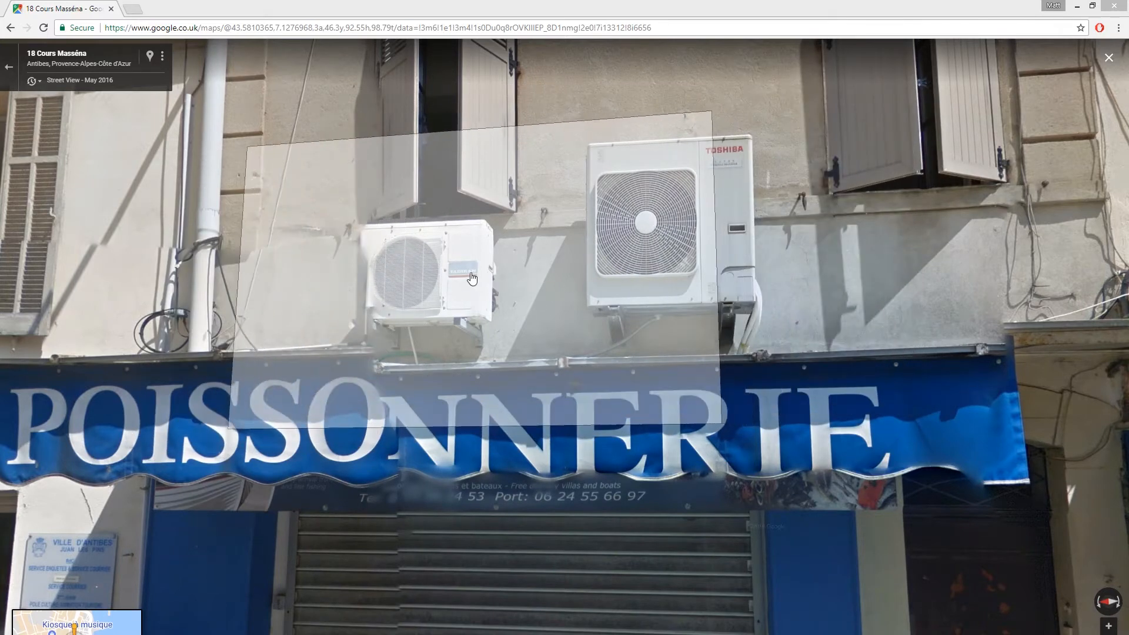
{"action": "left_click", "coordinate": [536, 248]}
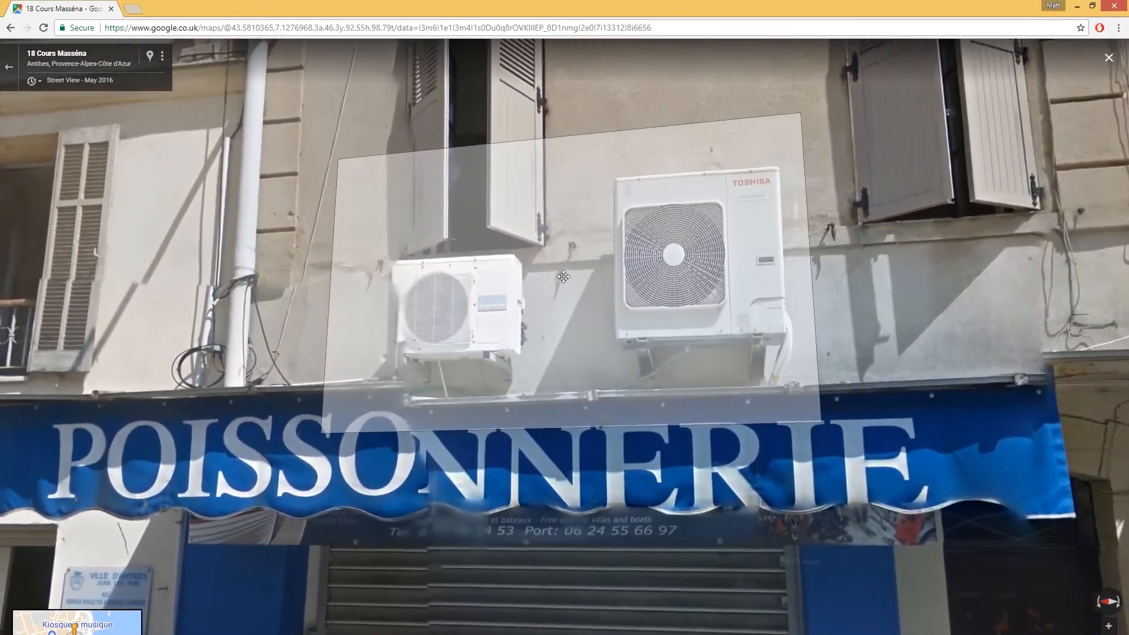
{"action": "left_click_drag", "start_coordinate": [563, 276], "coordinate": [620, 290]}
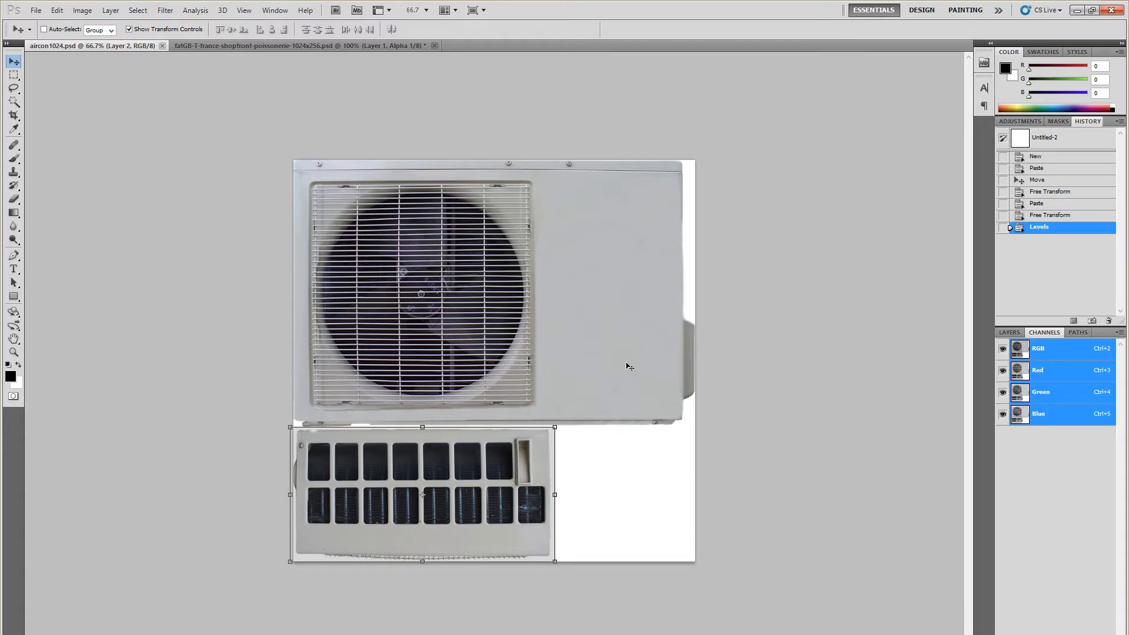
Step: Check the pixel dimensions of the aircon1024.psd texture in Photoshop without changing them
{"action": "left_click", "coordinate": [83, 10]}
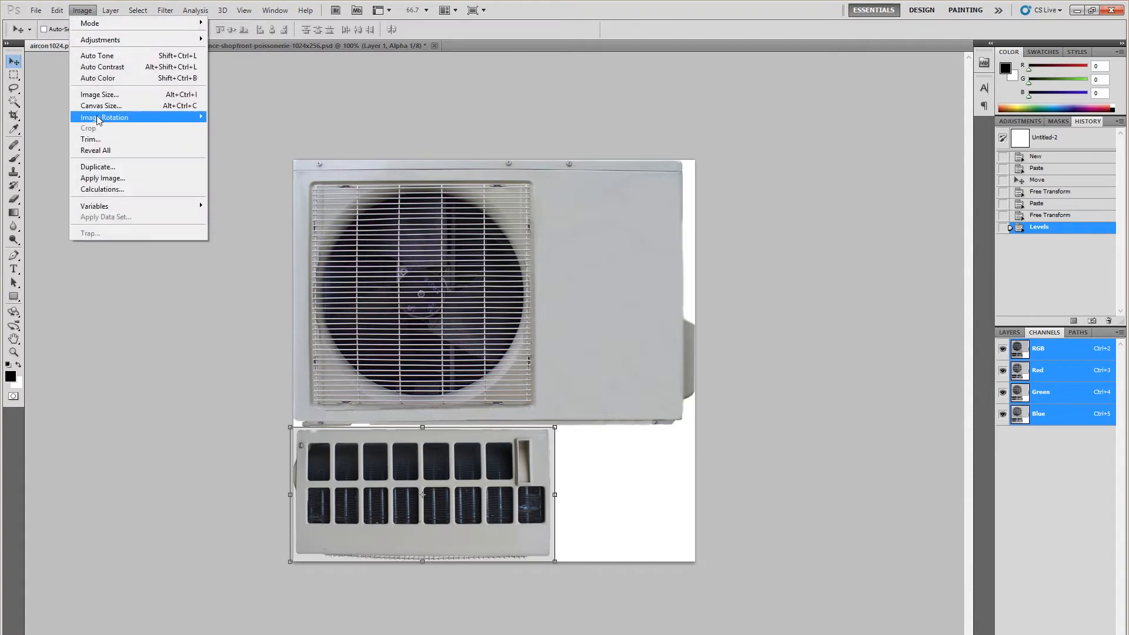
{"action": "left_click", "coordinate": [95, 95]}
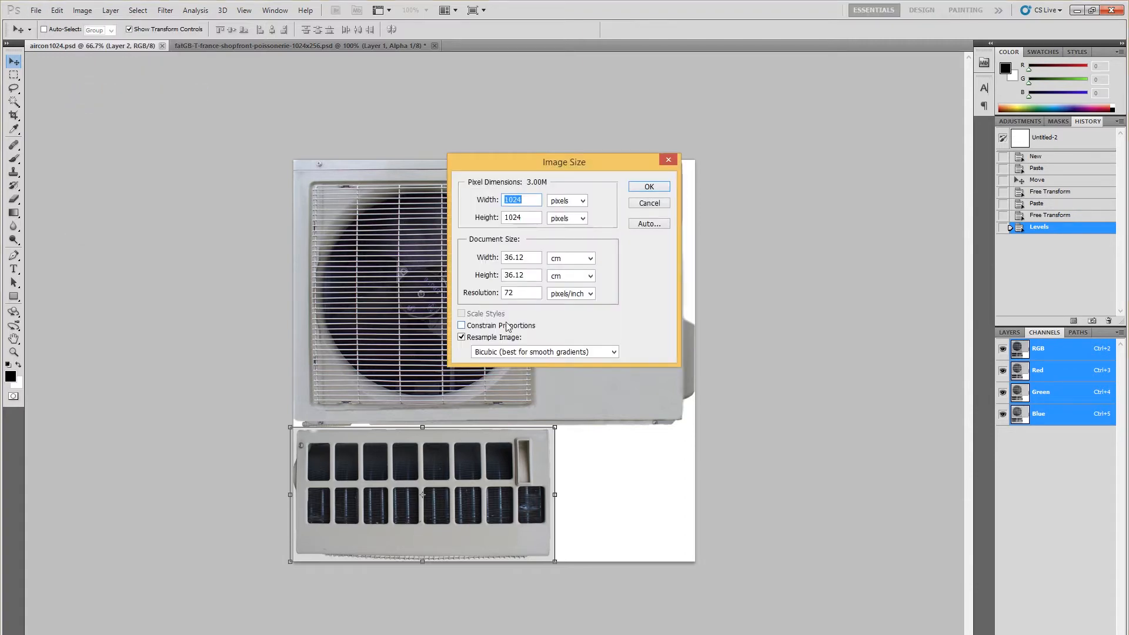
{"action": "left_click", "coordinate": [642, 204]}
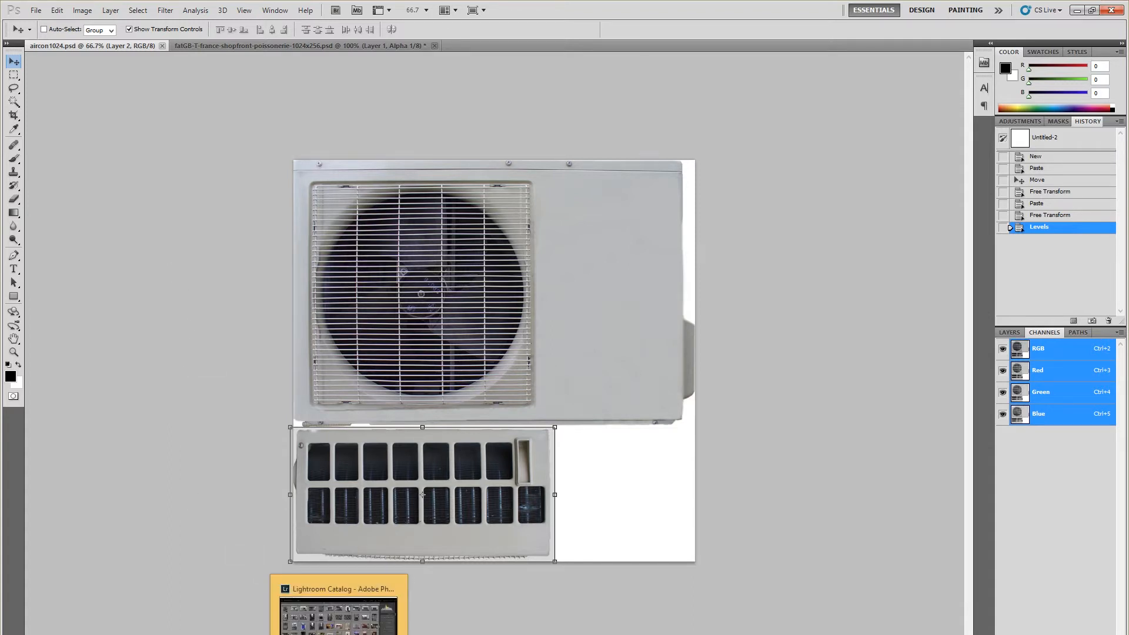
Step: Switch to the Lightroom catalog and filter the texture photos by the text "aircon"
{"action": "left_click", "coordinate": [353, 590]}
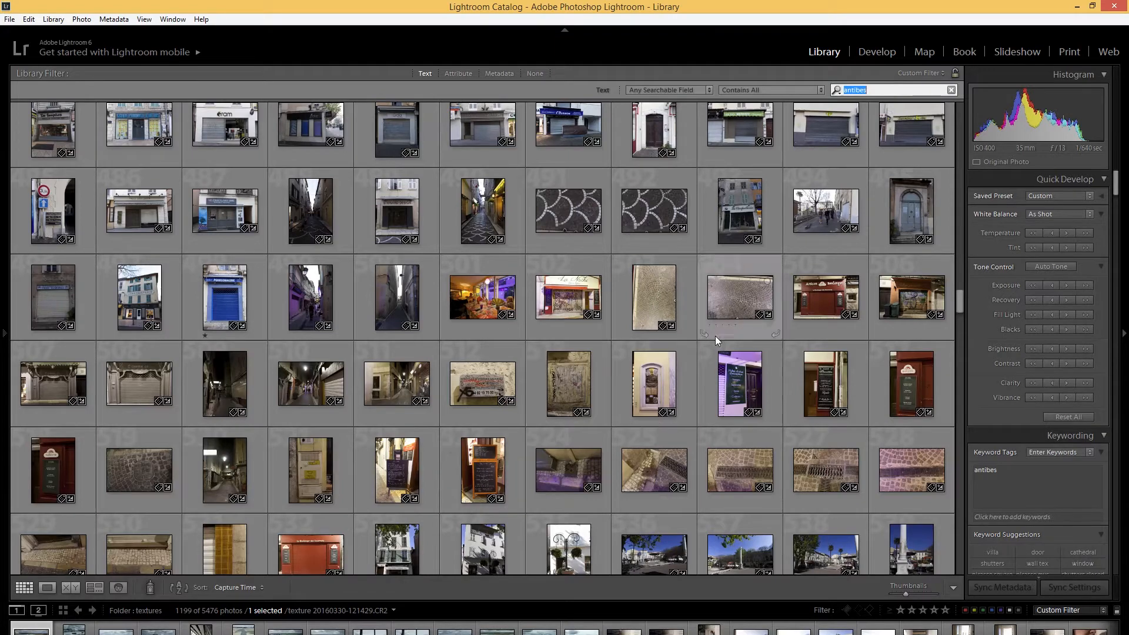
{"action": "scroll", "coordinate": [637, 365], "scroll_direction": "down", "scroll_amount": 5}
{"action": "scroll", "coordinate": [637, 364], "scroll_direction": "down", "scroll_amount": 5}
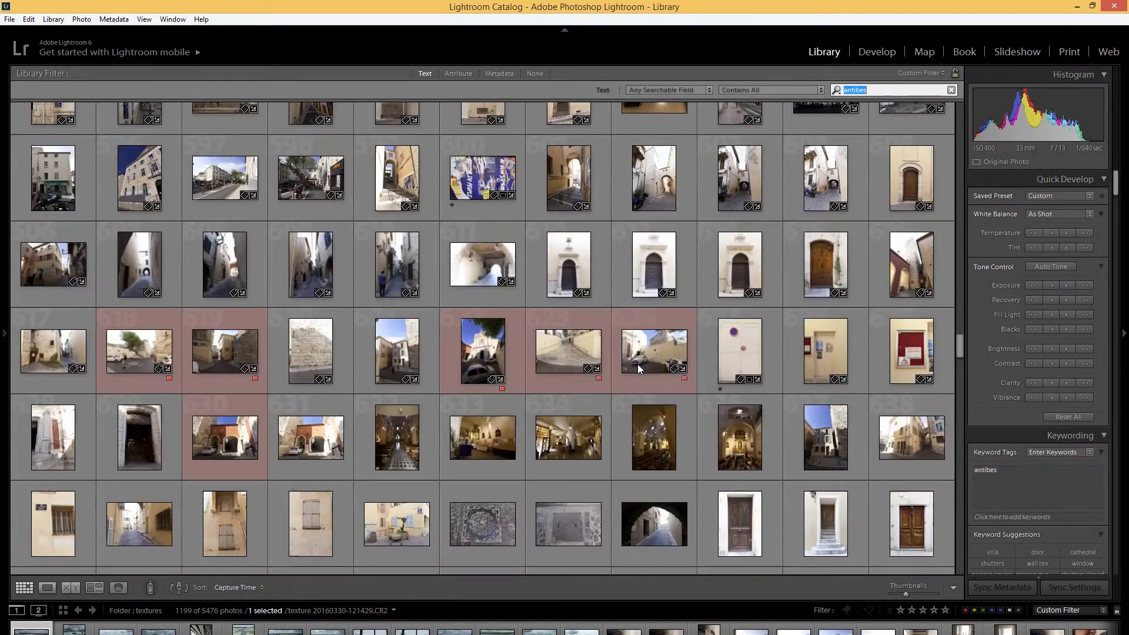
{"action": "type", "text": "air"}
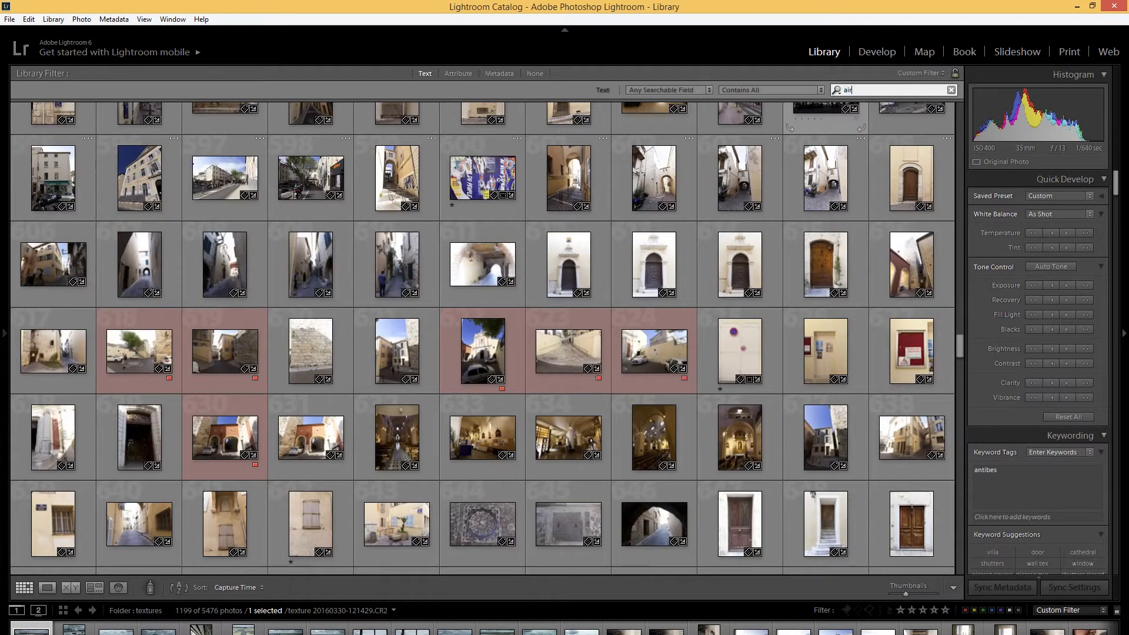
{"action": "type", "text": "con"}
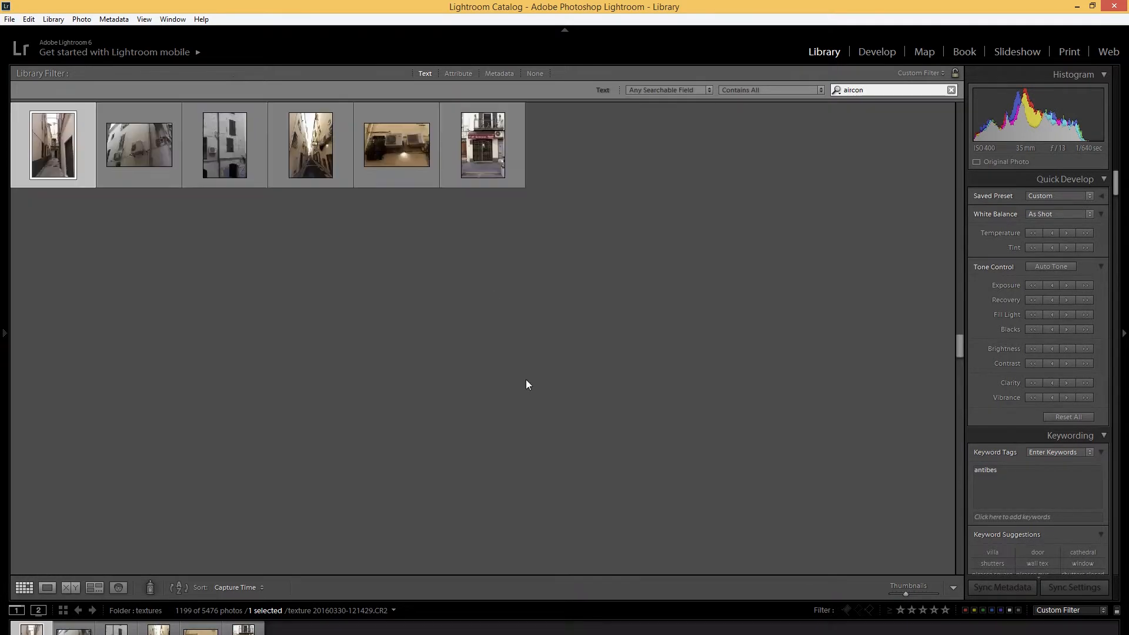
Step: Open the photo of the Mitsubishi and Fujitsu air-conditioning units in the large single-photo view
{"action": "left_click", "coordinate": [137, 152]}
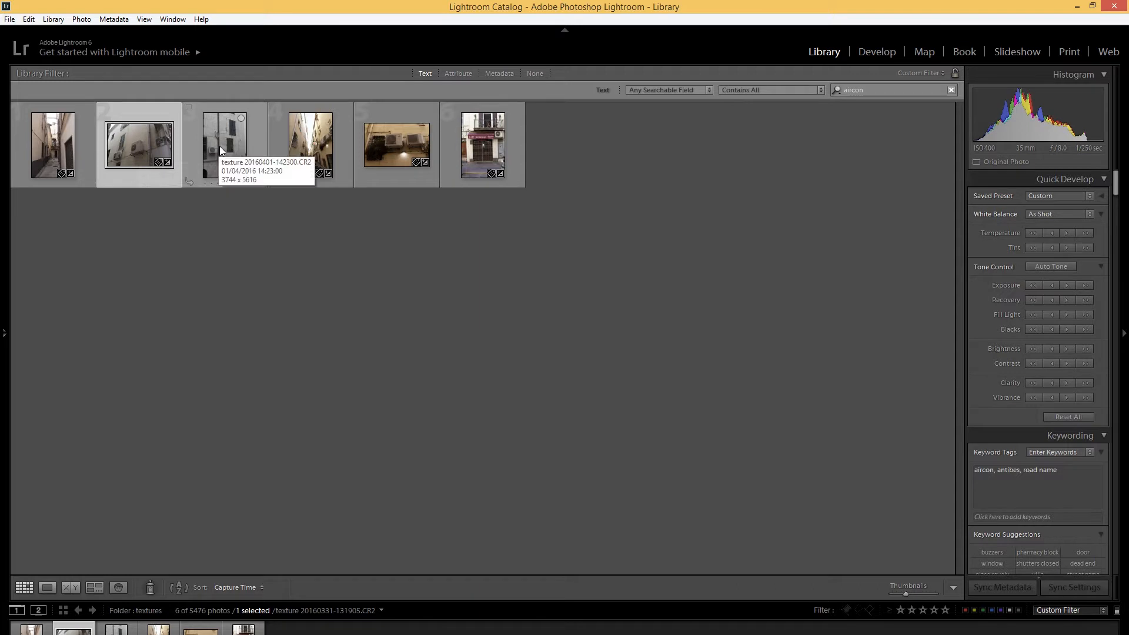
{"action": "left_click", "coordinate": [389, 145]}
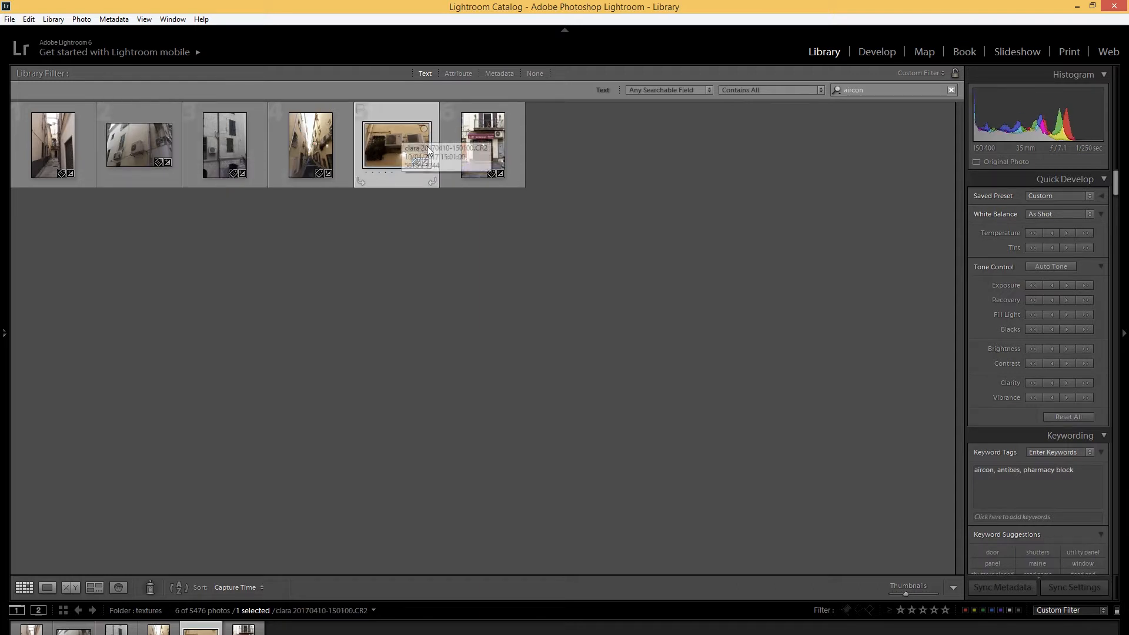
{"action": "double_click", "coordinate": [400, 146]}
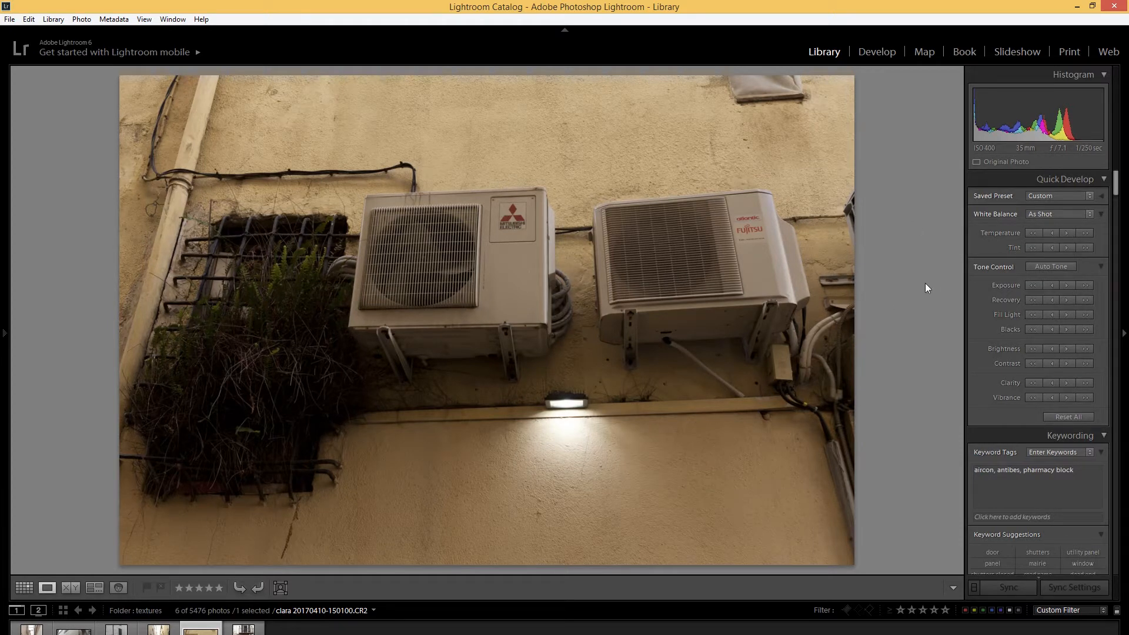
Step: Cool the photo's colour temperature by two small increments and raise its exposure by two 1/3-stop increments
{"action": "left_click", "coordinate": [1051, 234]}
{"action": "left_click", "coordinate": [1050, 234]}
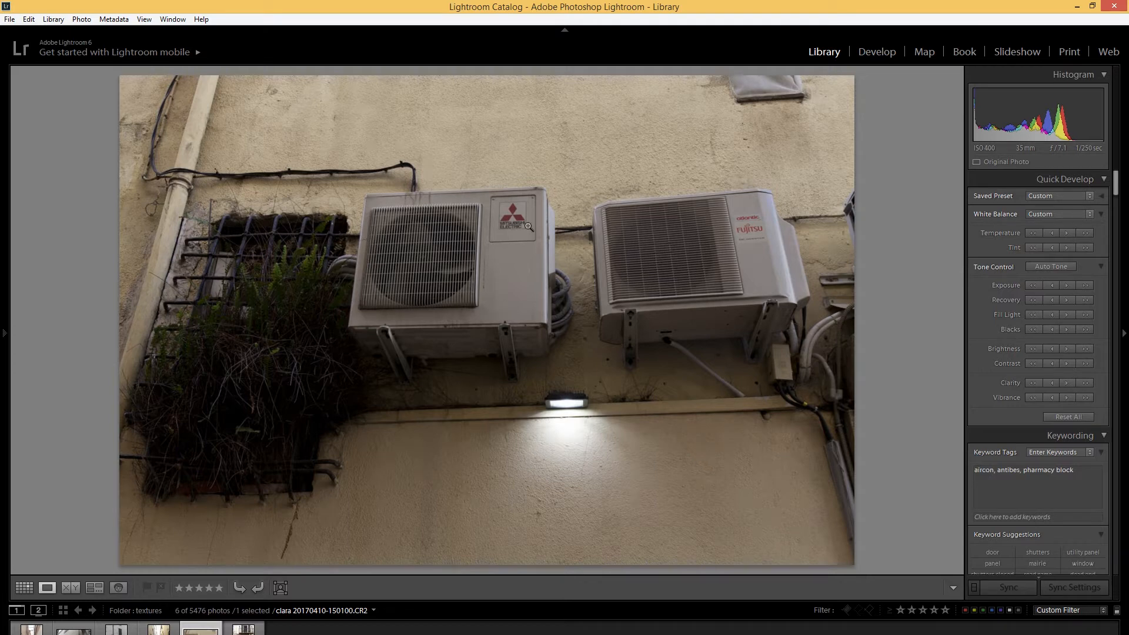
{"action": "left_click", "coordinate": [1065, 286]}
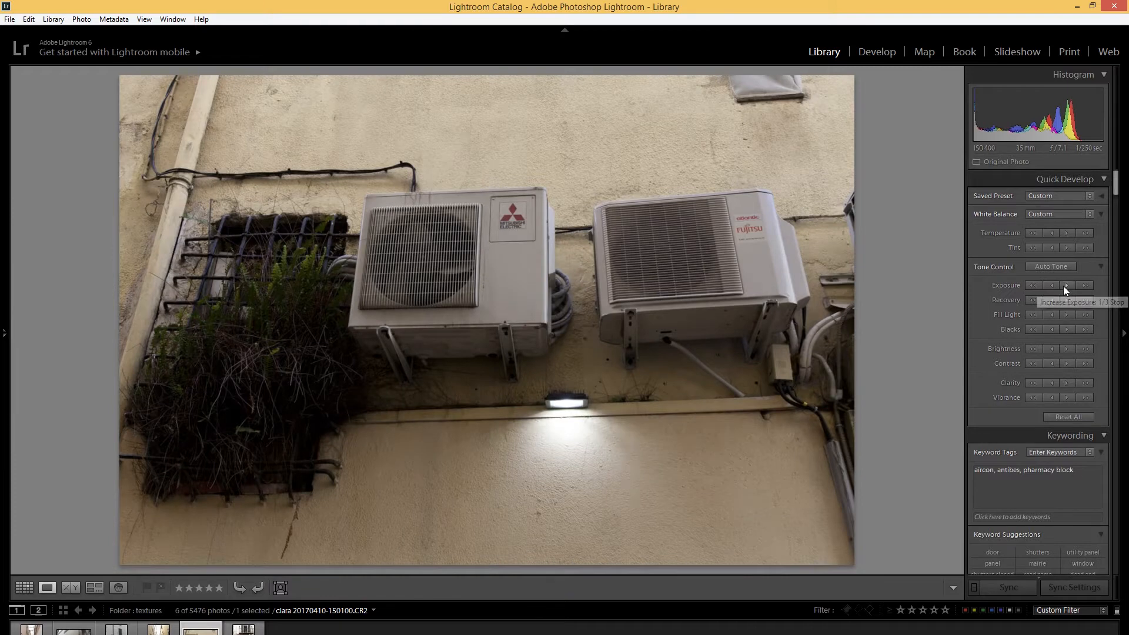
{"action": "left_click", "coordinate": [1063, 285]}
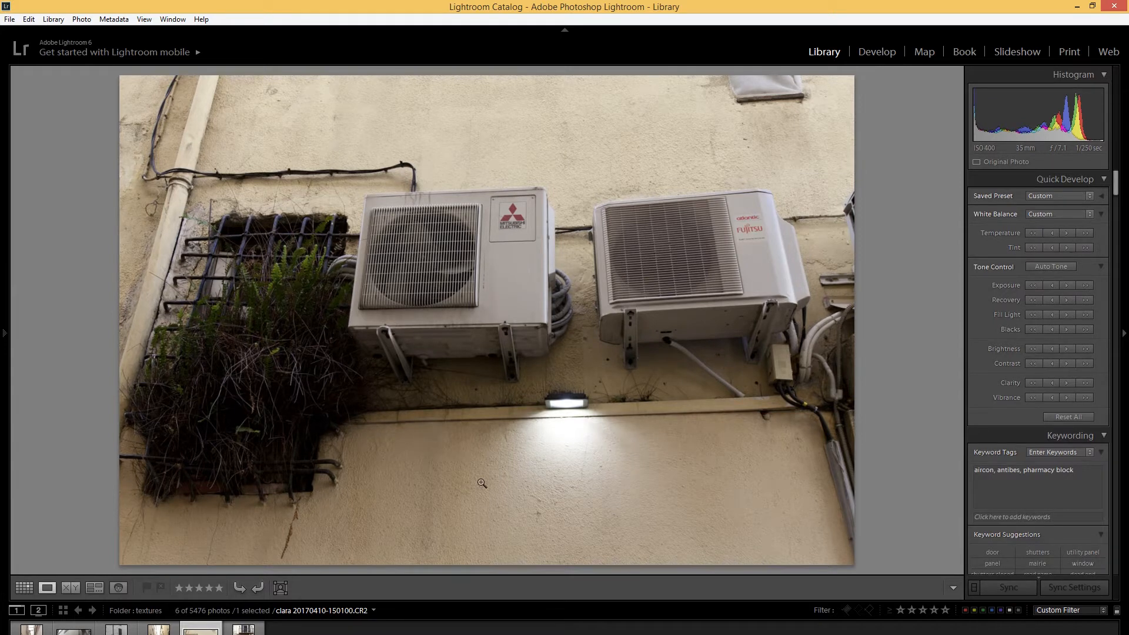
Step: Rate the air-conditioner photo one star and export it with the "Export full size" preset
{"action": "key", "text": "1"}
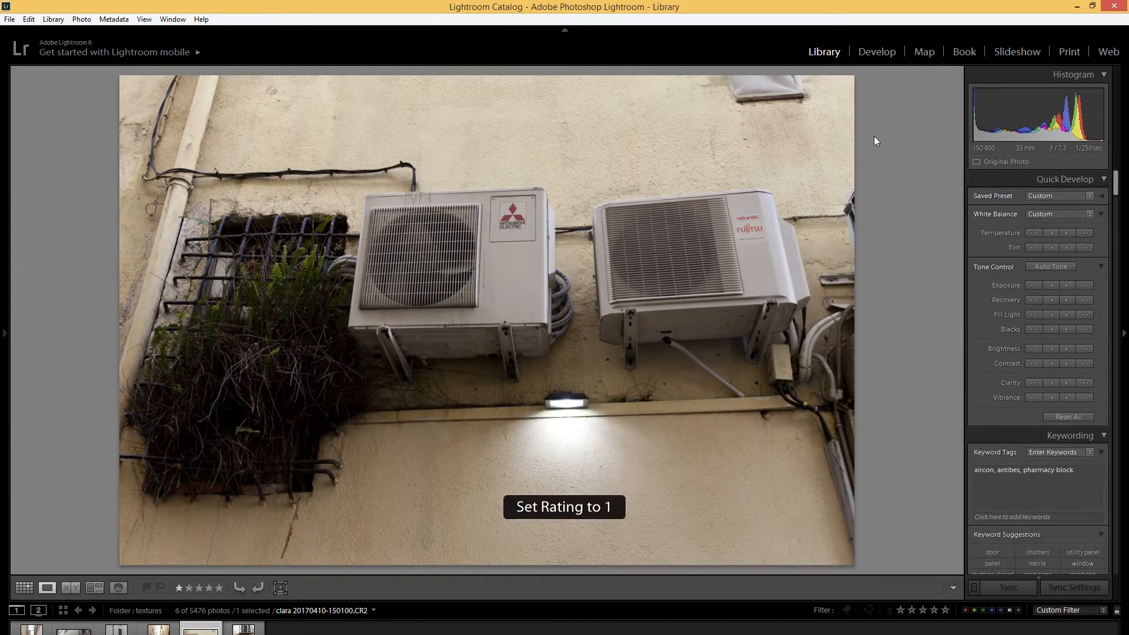
{"action": "left_click", "coordinate": [24, 588]}
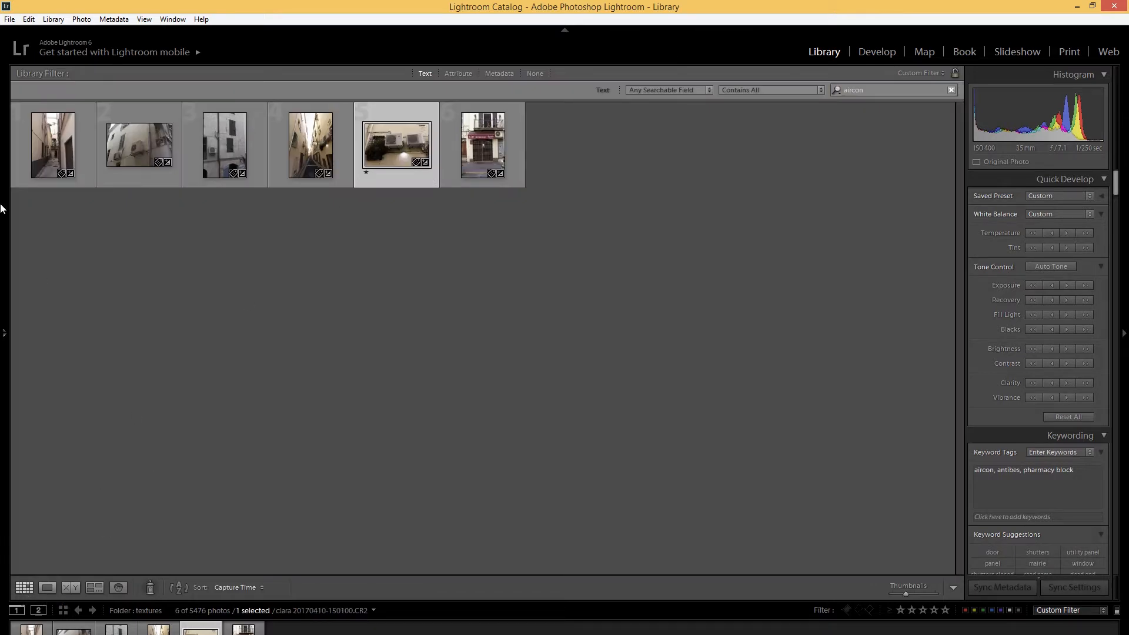
{"action": "left_click", "coordinate": [5, 337]}
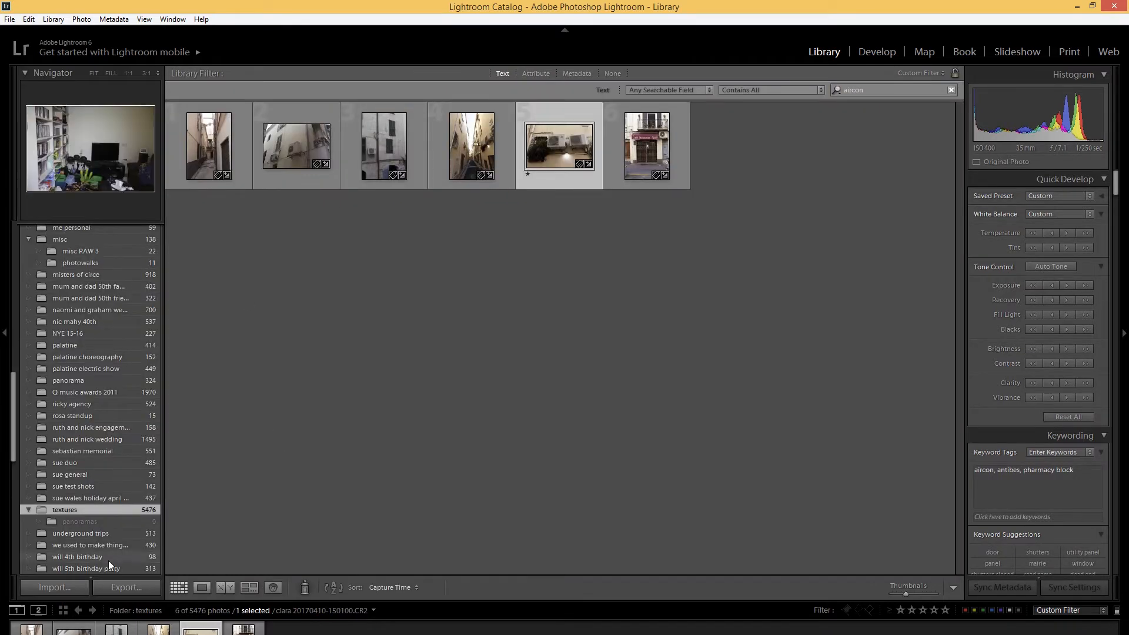
{"action": "key", "text": "ctrl+shift+e"}
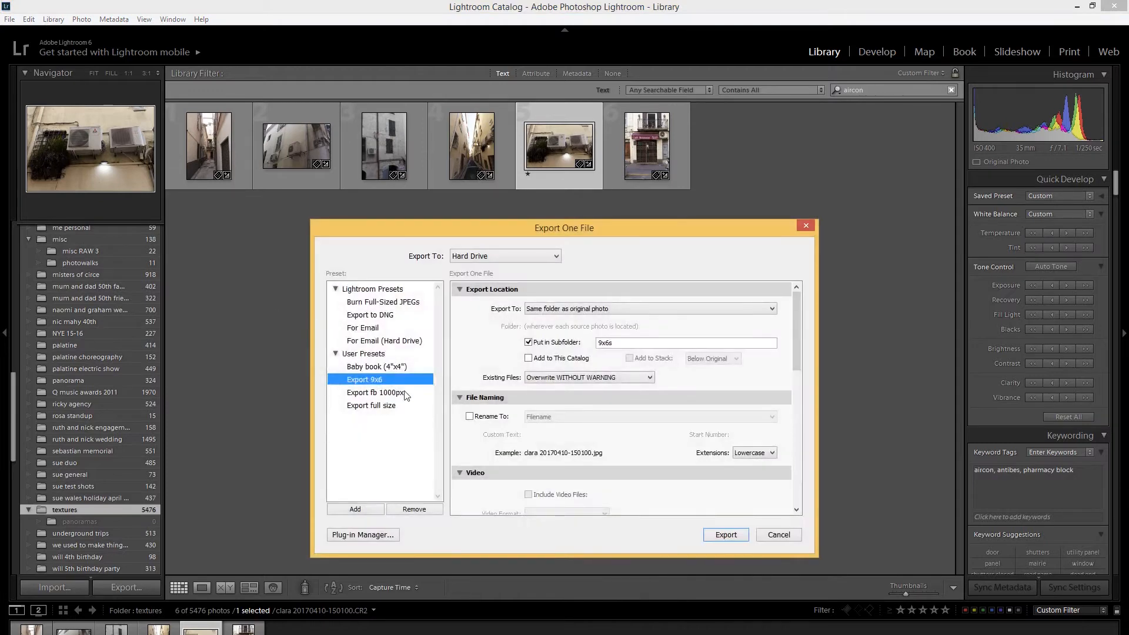
{"action": "left_click", "coordinate": [375, 406]}
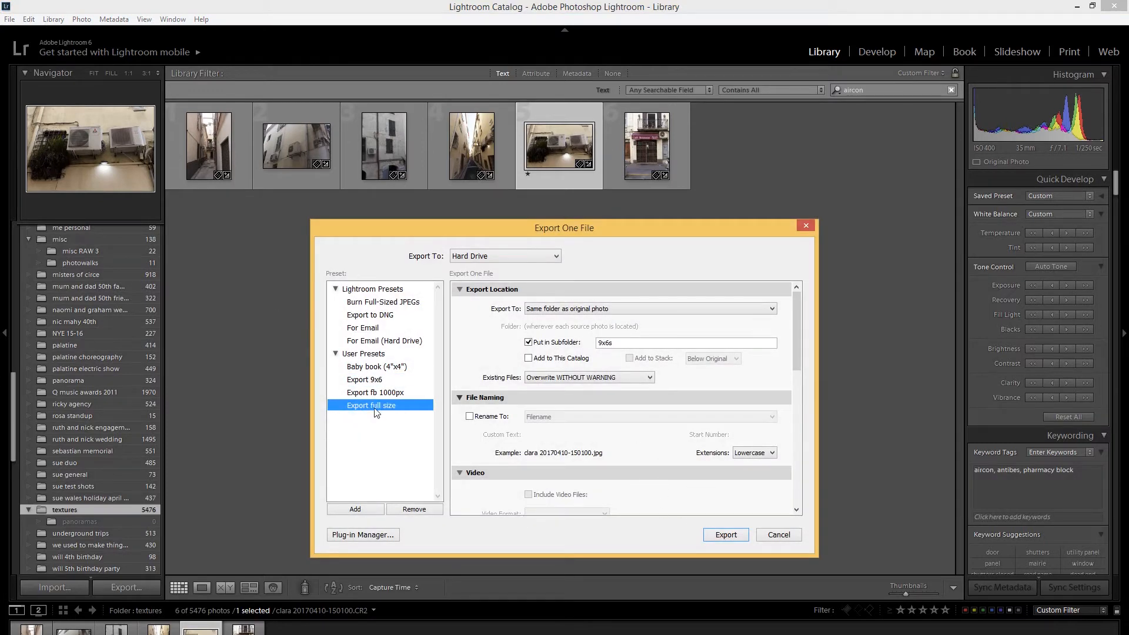
{"action": "left_click", "coordinate": [722, 534]}
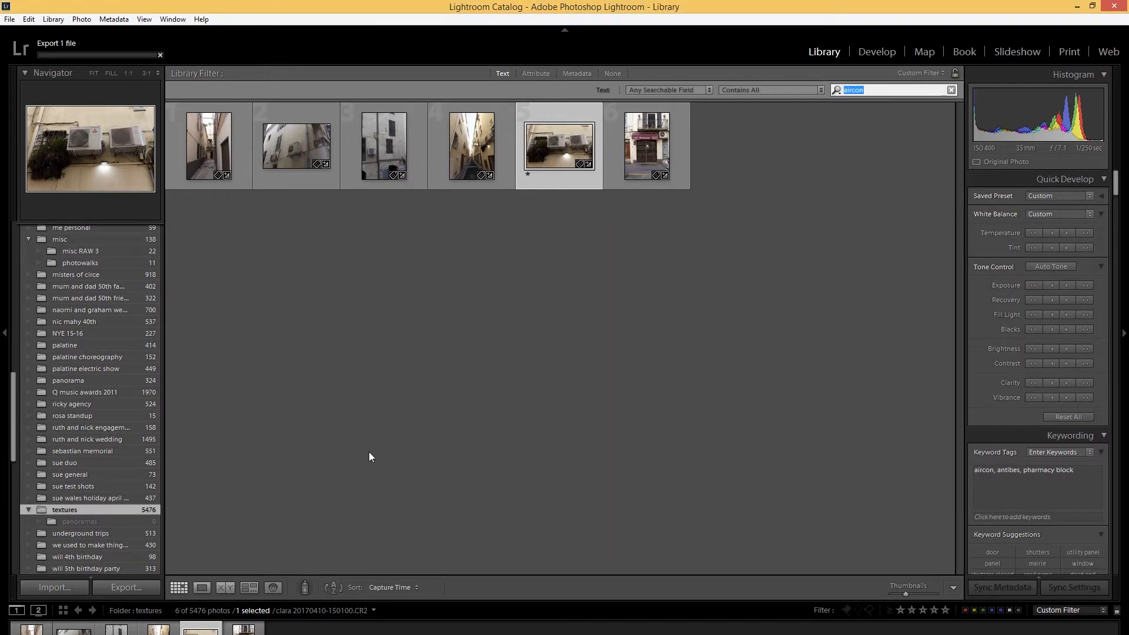
Step: Open the exported air-conditioner photo from the Develops folder in Adobe Photoshop CS5
{"action": "key", "text": "Right"}
{"action": "left_click", "coordinate": [194, 634]}
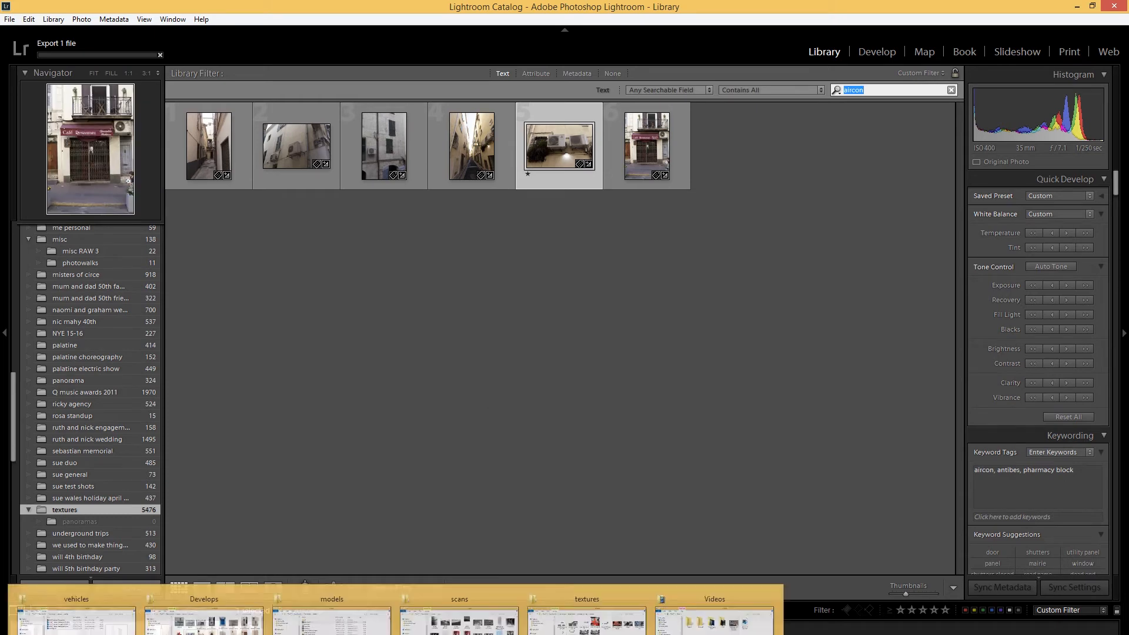
{"action": "left_click", "coordinate": [215, 611]}
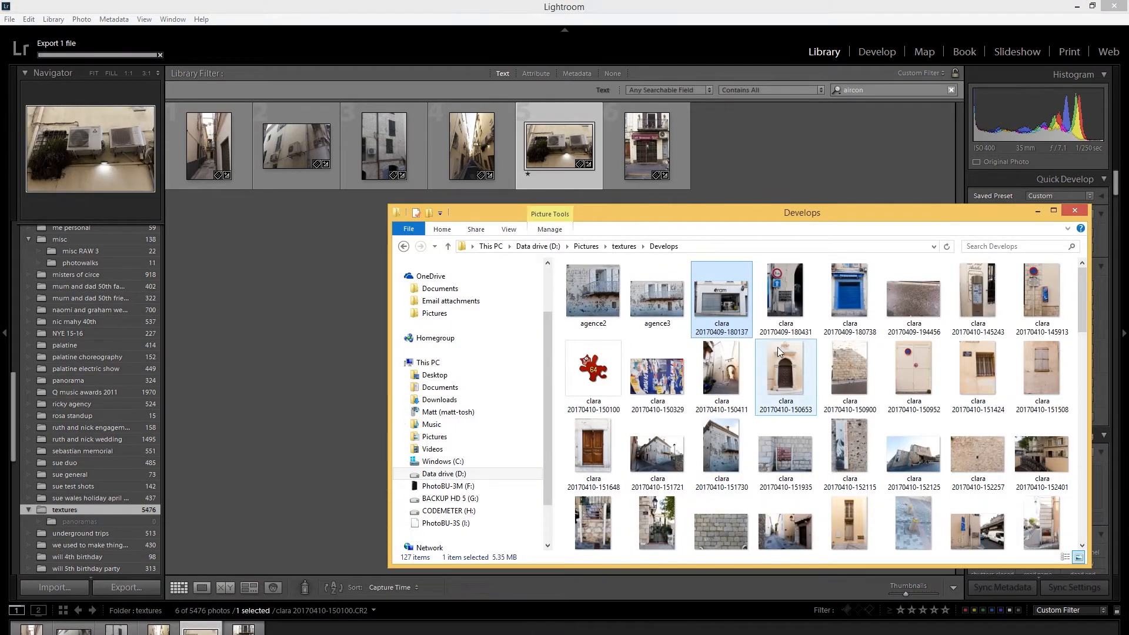
{"action": "left_click", "coordinate": [597, 382]}
{"action": "right_click", "coordinate": [596, 382]}
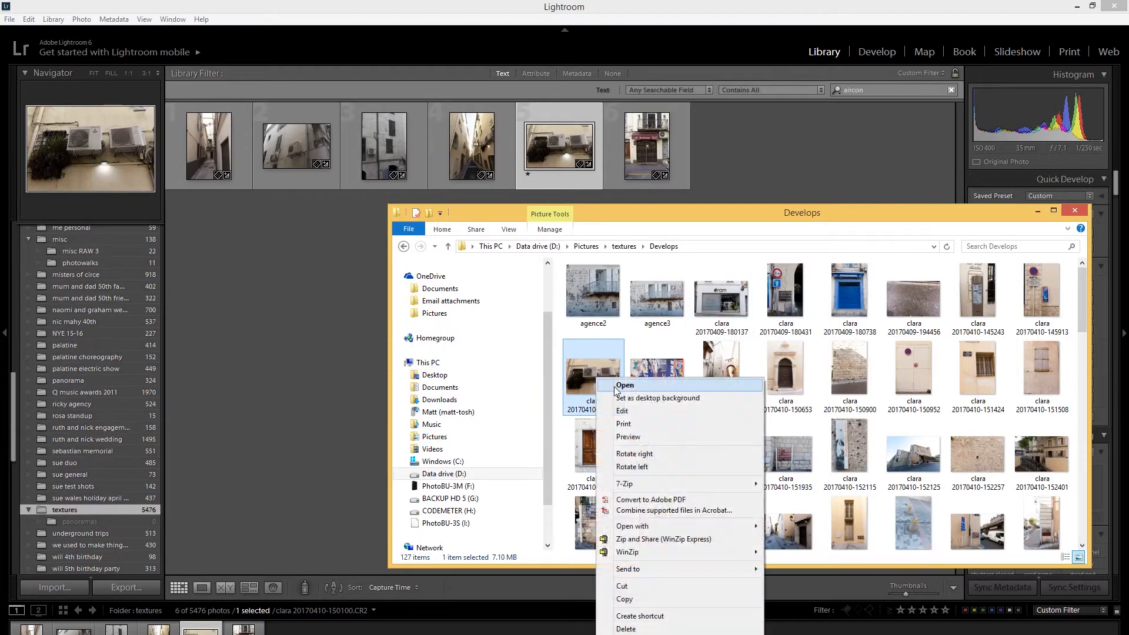
{"action": "mouse_move", "coordinate": [705, 526]}
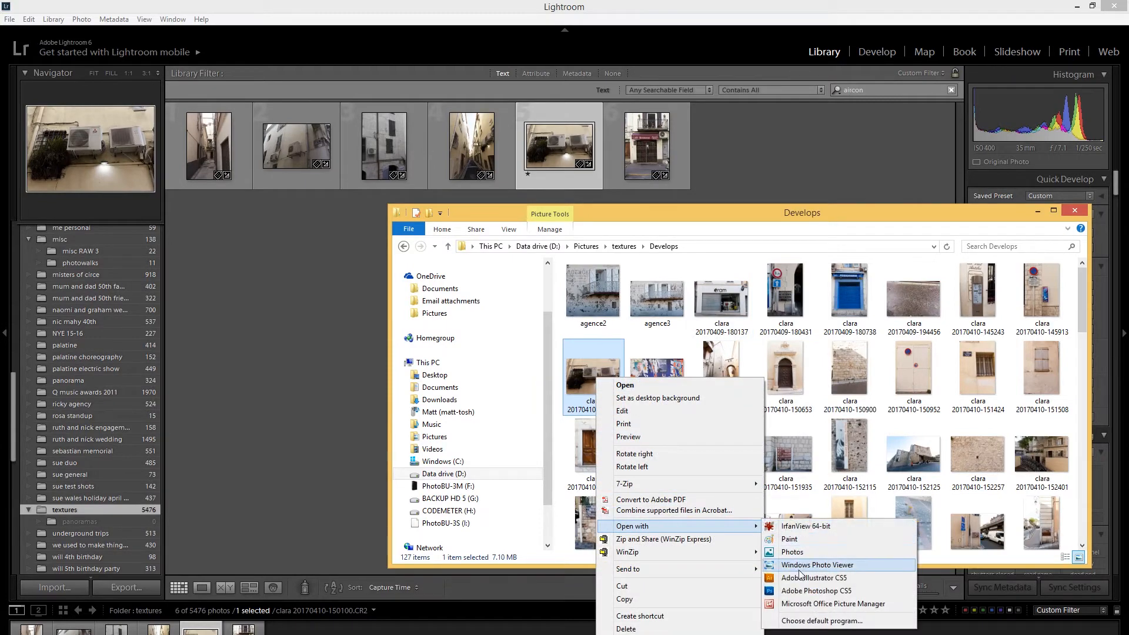
{"action": "left_click", "coordinate": [815, 590]}
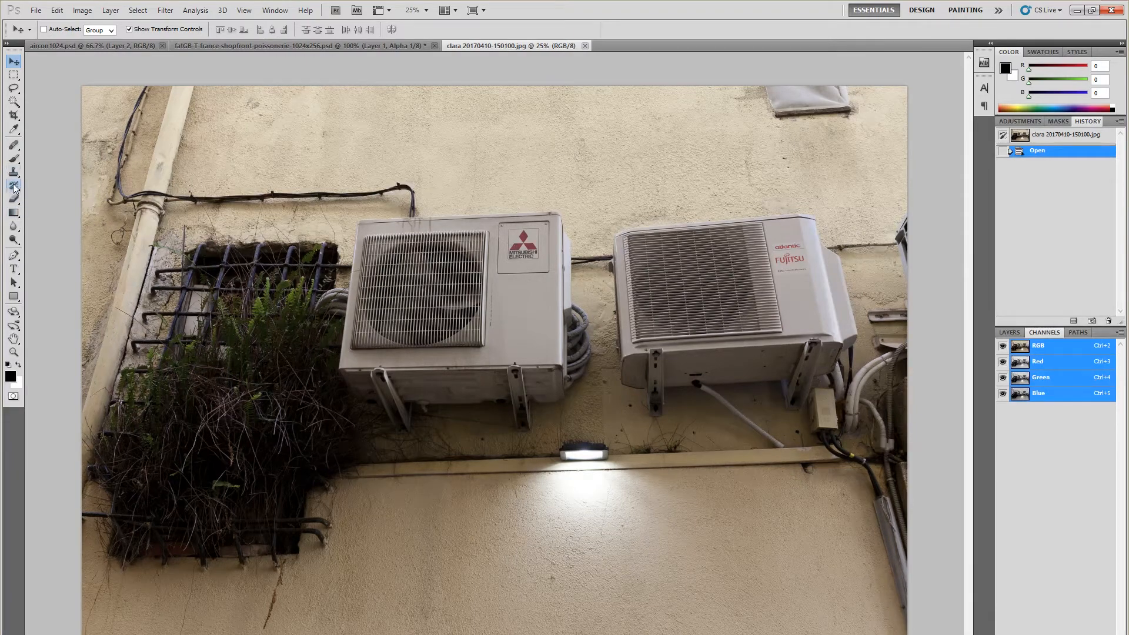
Step: Frame the front face of the Mitsubishi Electric unit with a perspective crop area
{"action": "left_click", "coordinate": [14, 115]}
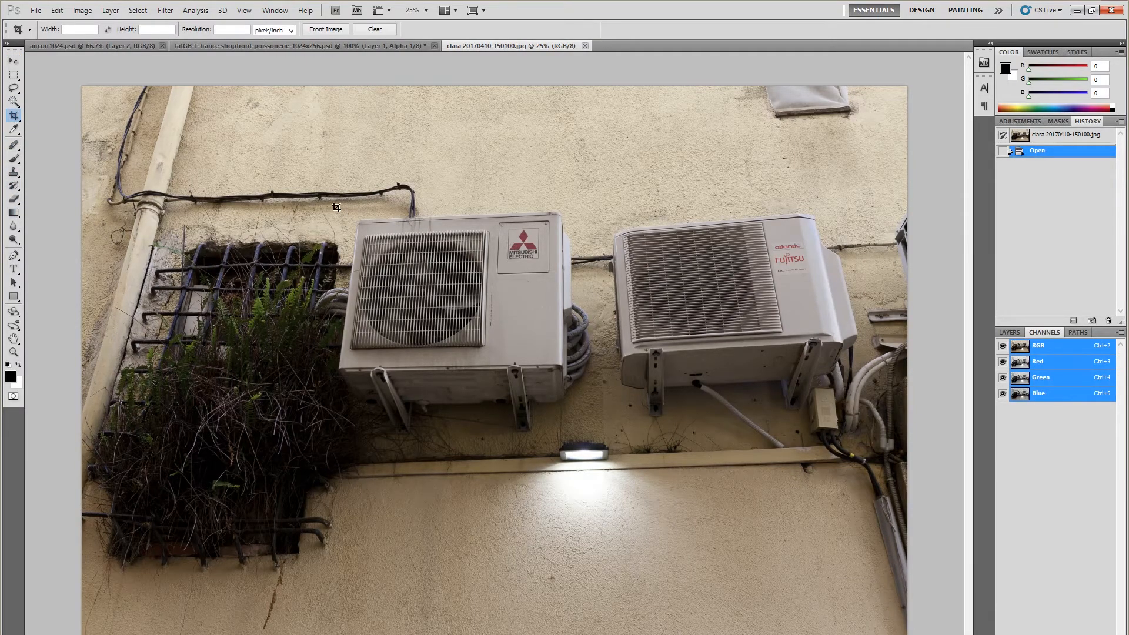
{"action": "left_click_drag", "start_coordinate": [359, 221], "coordinate": [561, 366]}
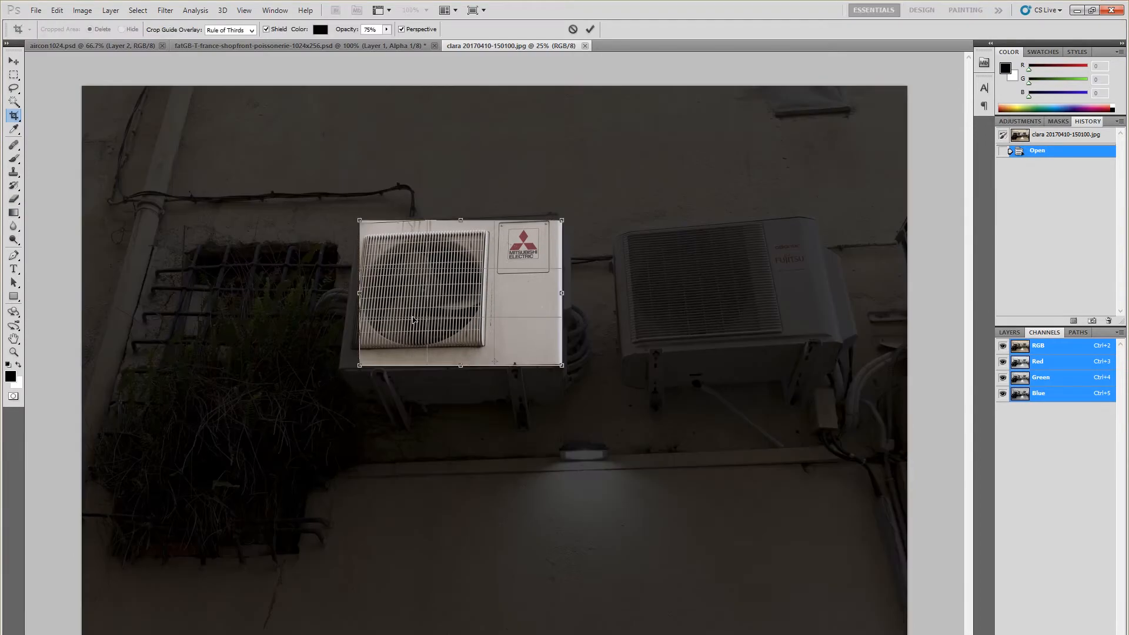
{"action": "key", "text": "ctrl+plus"}
{"action": "key", "text": "ctrl+plus"}
{"action": "key", "text": "ctrl+plus"}
{"action": "scroll", "coordinate": [337, 331], "scroll_direction": "up", "scroll_amount": 4}
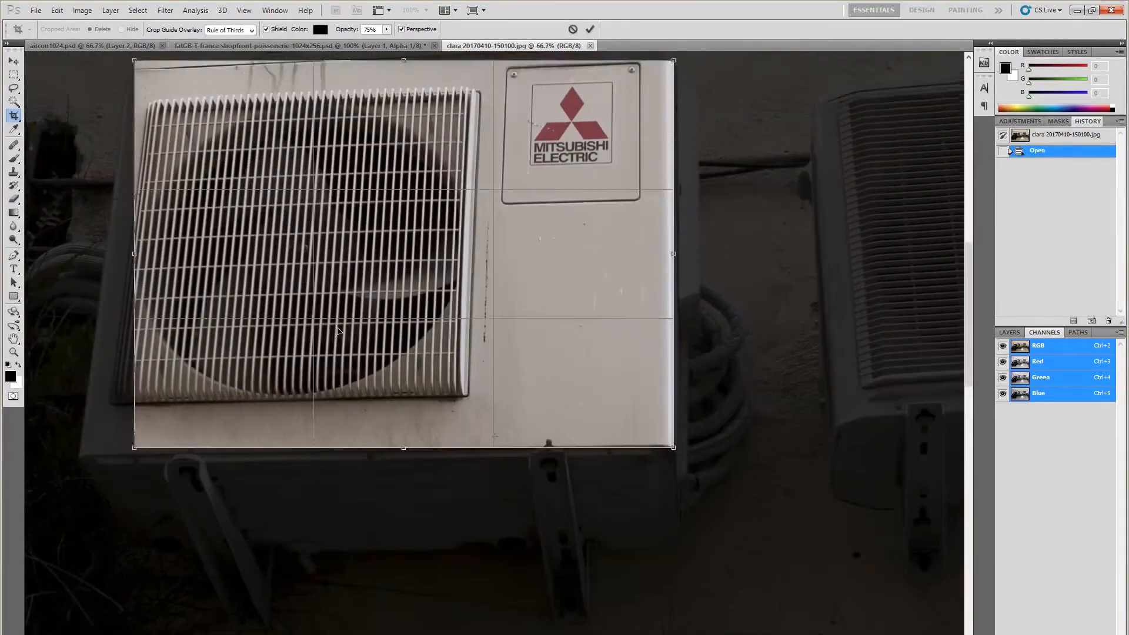
{"action": "scroll", "coordinate": [337, 331], "scroll_direction": "up", "scroll_amount": 3}
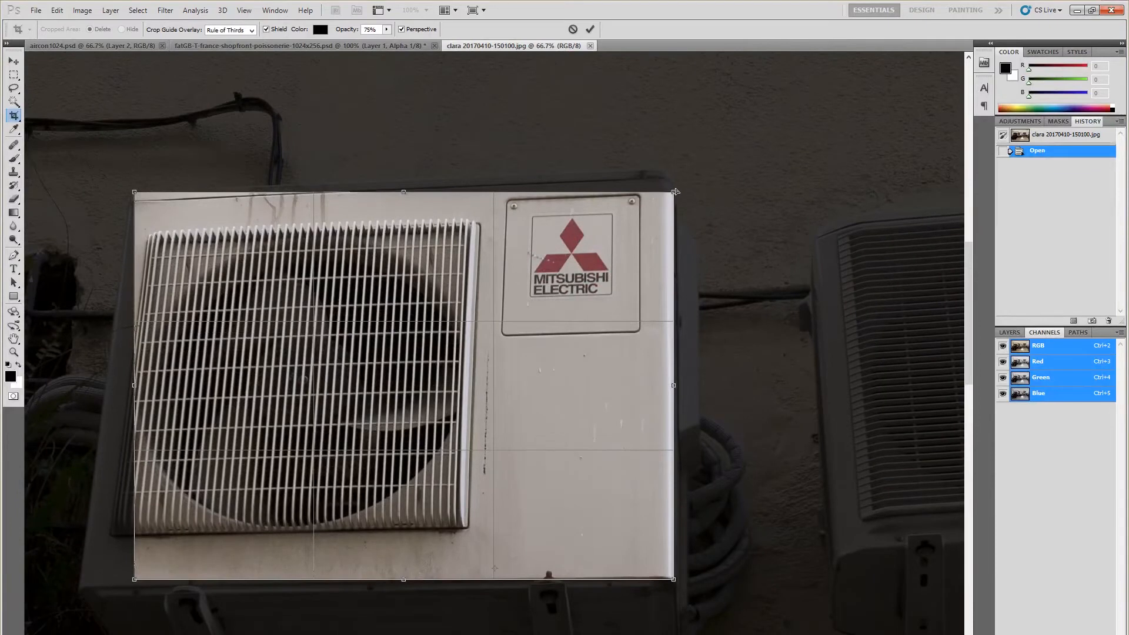
Step: Fit the perspective crop's corners to the four corners of the Mitsubishi unit's front face and apply the crop
{"action": "left_click_drag", "start_coordinate": [675, 194], "coordinate": [665, 174]}
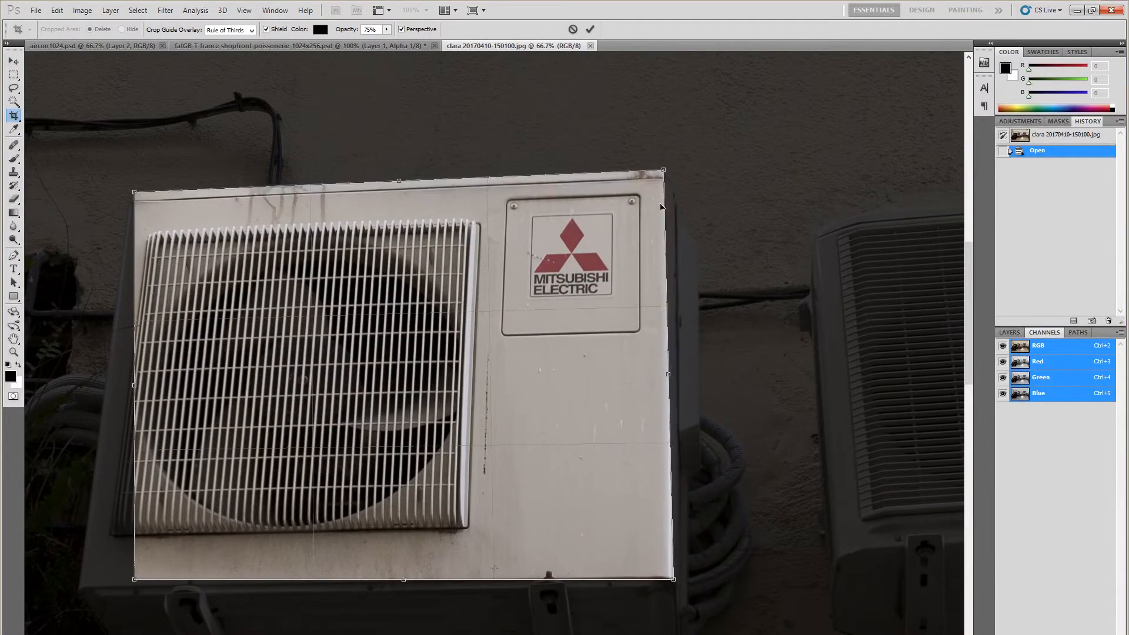
{"action": "left_click_drag", "start_coordinate": [134, 582], "coordinate": [81, 587]}
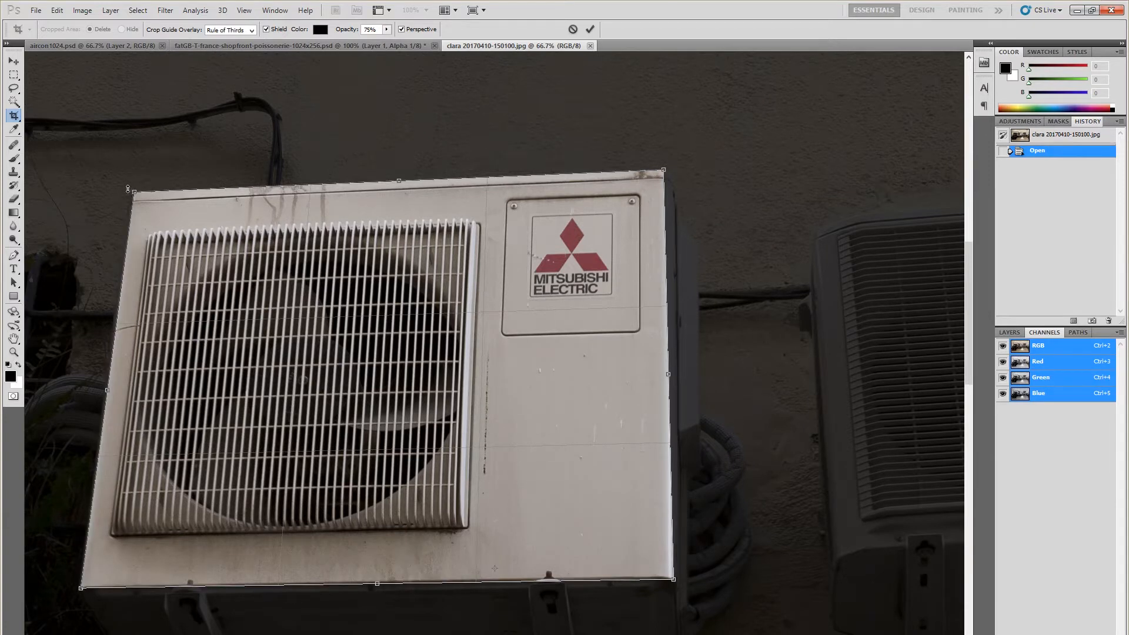
{"action": "mouse_move", "coordinate": [135, 194]}
{"action": "left_mouse_down"}
{"action": "mouse_move", "coordinate": [126, 184]}
{"action": "mouse_move", "coordinate": [132, 193]}
{"action": "left_mouse_up"}
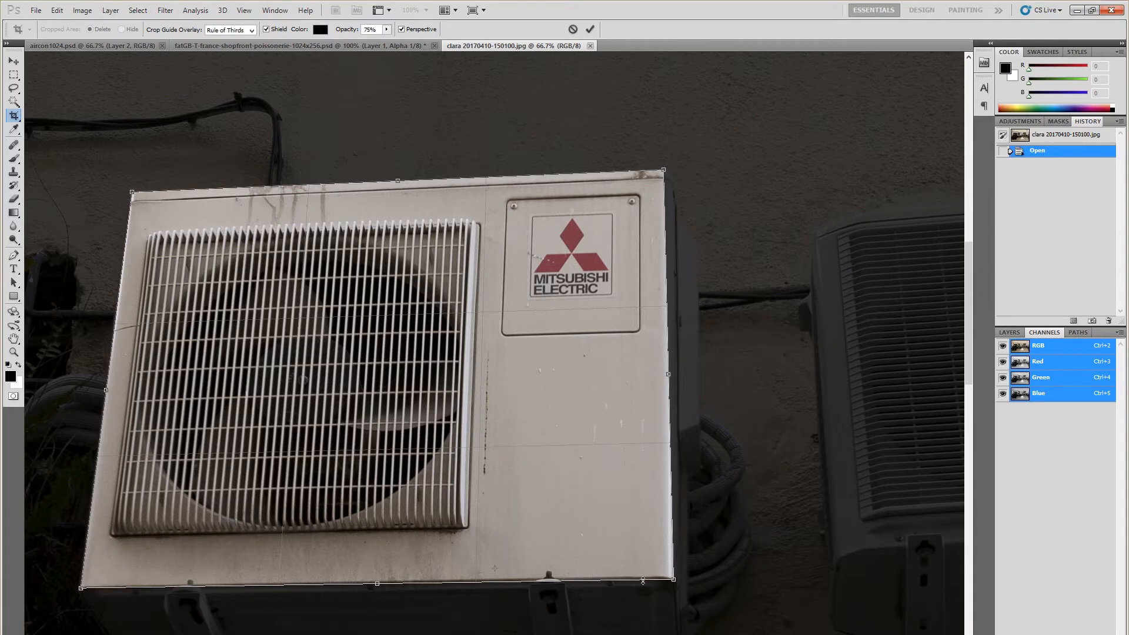
{"action": "mouse_move", "coordinate": [673, 581]}
{"action": "left_mouse_down"}
{"action": "mouse_move", "coordinate": [698, 598]}
{"action": "mouse_move", "coordinate": [668, 578]}
{"action": "left_mouse_up"}
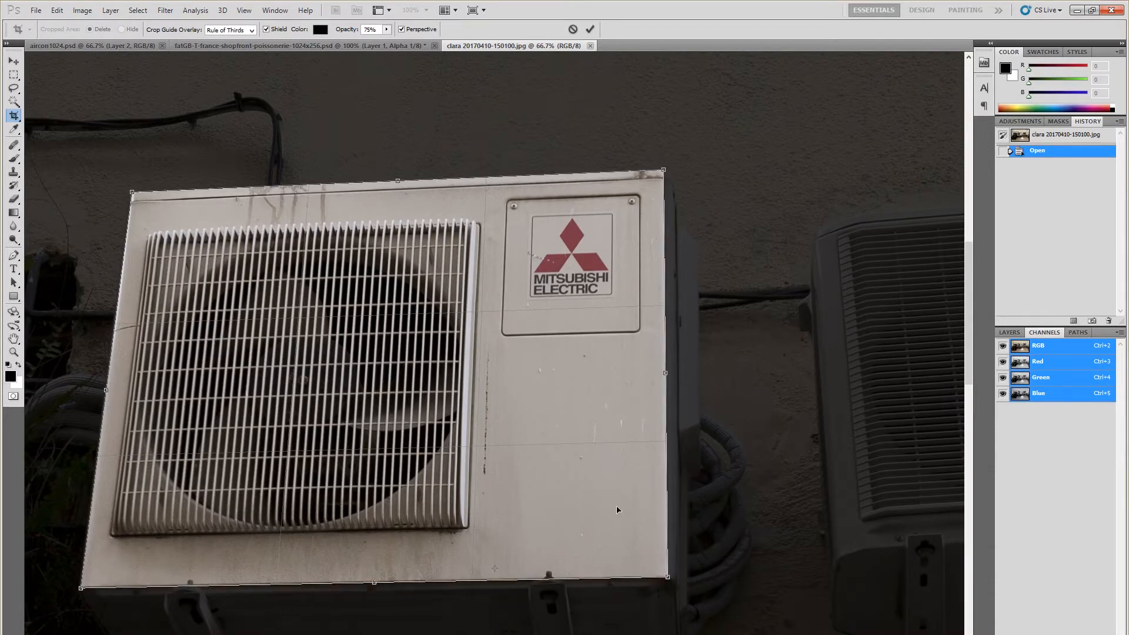
{"action": "key", "text": "Return"}
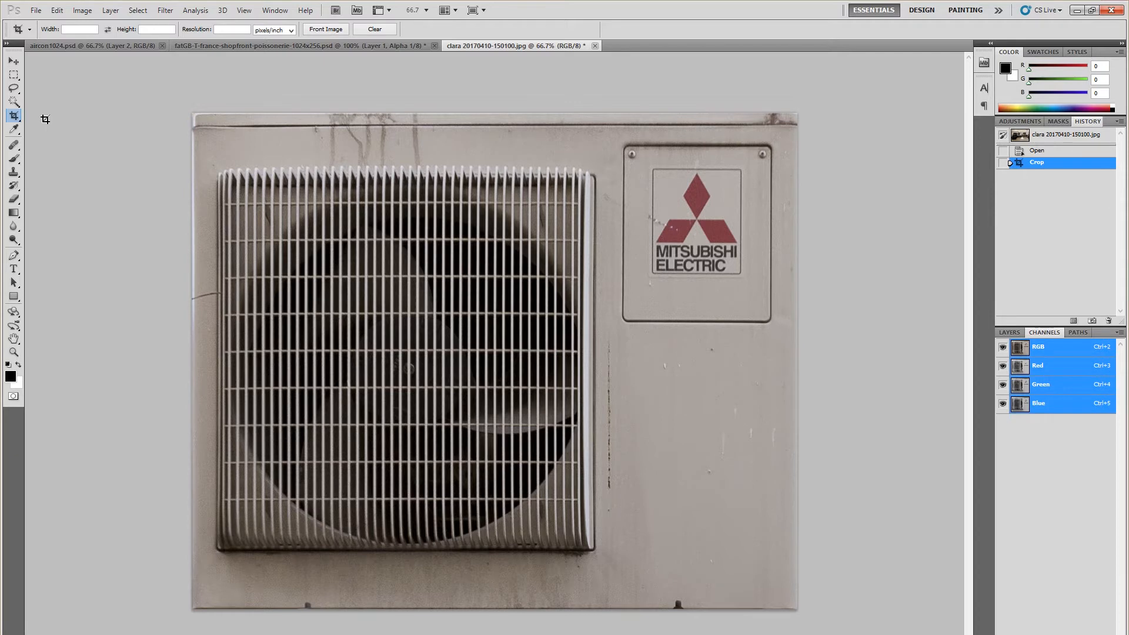
Step: Try to clone out the dark marks on the unit's bottom edge with the 79 px Clone Stamp brush
{"action": "left_click", "coordinate": [11, 148]}
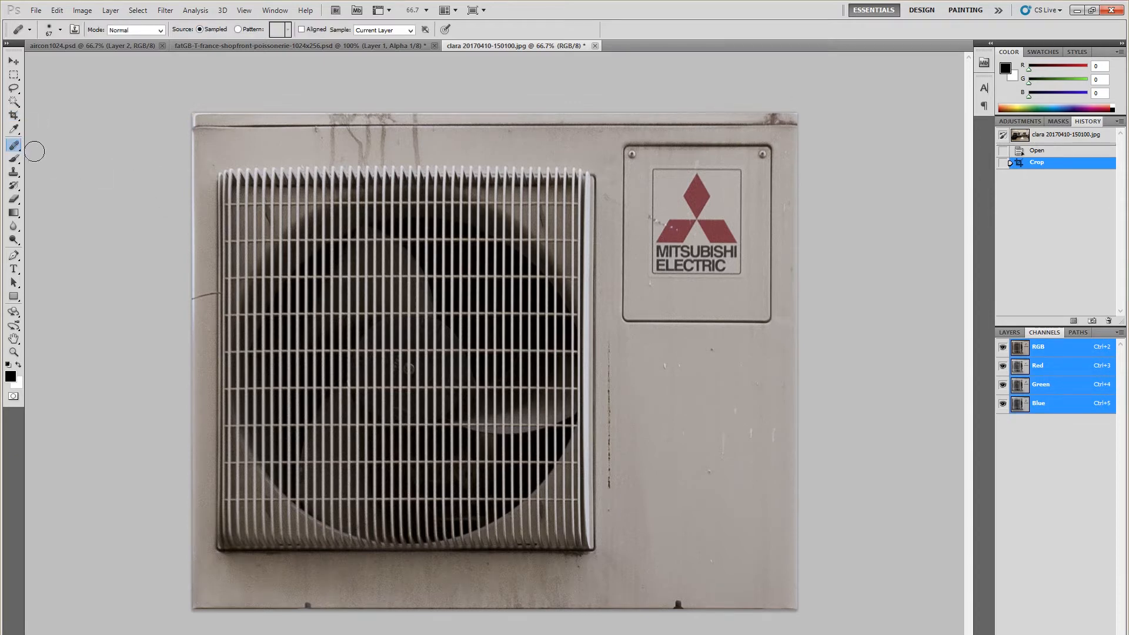
{"action": "left_click", "coordinate": [13, 172]}
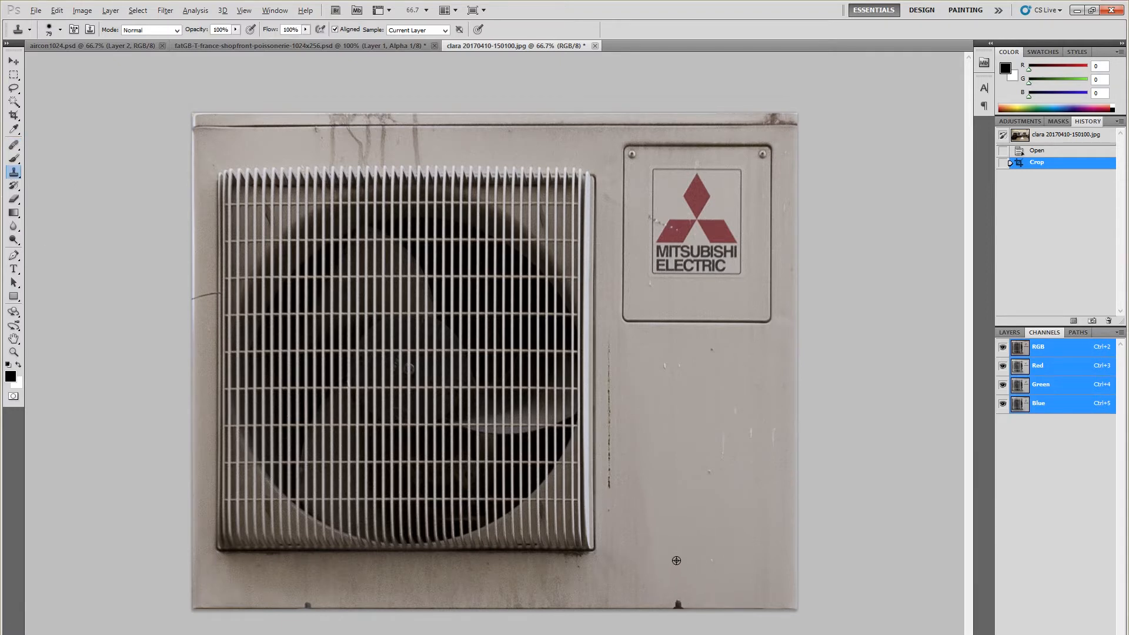
{"action": "left_click", "coordinate": [680, 604]}
{"action": "key", "text": "ctrl+z"}
{"action": "left_click", "coordinate": [680, 607]}
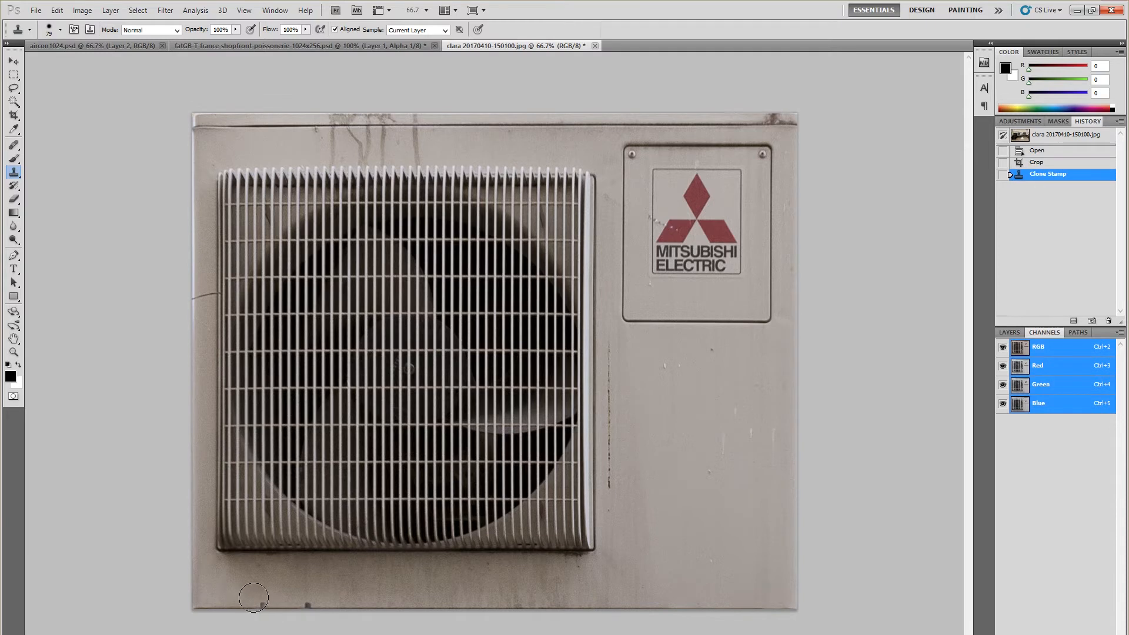
{"action": "key", "text": "ctrl+z"}
Step: Set the Clone Stamp brush size to 25 px and clone out the two dark marks on the unit's bottom edge
{"action": "left_click", "coordinate": [60, 29]}
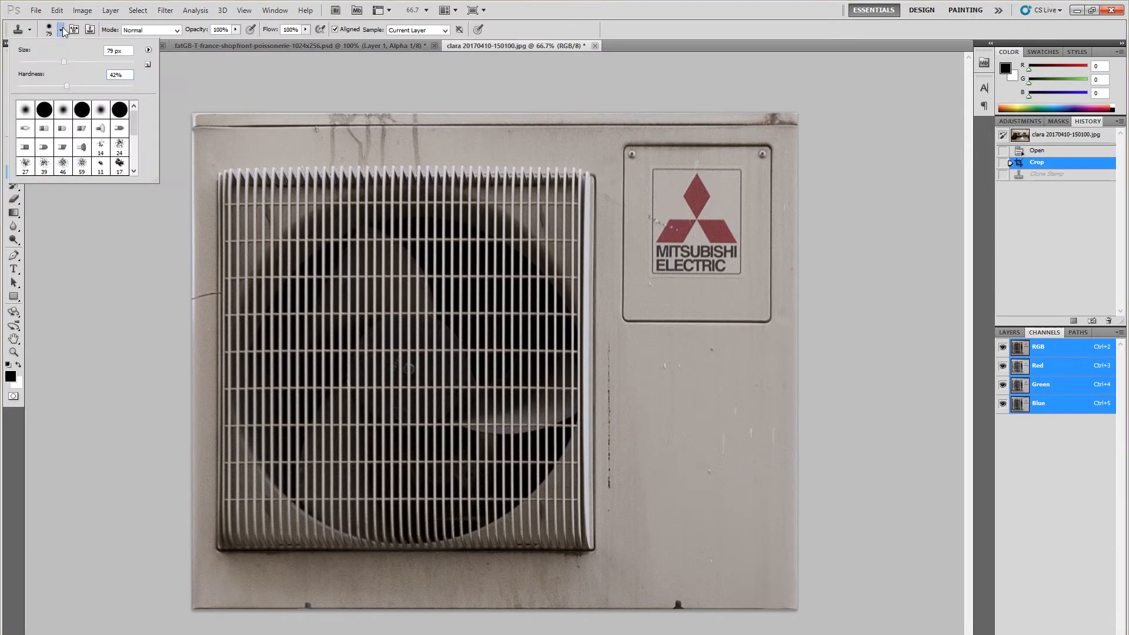
{"action": "left_click", "coordinate": [32, 62]}
{"action": "key", "text": "Return"}
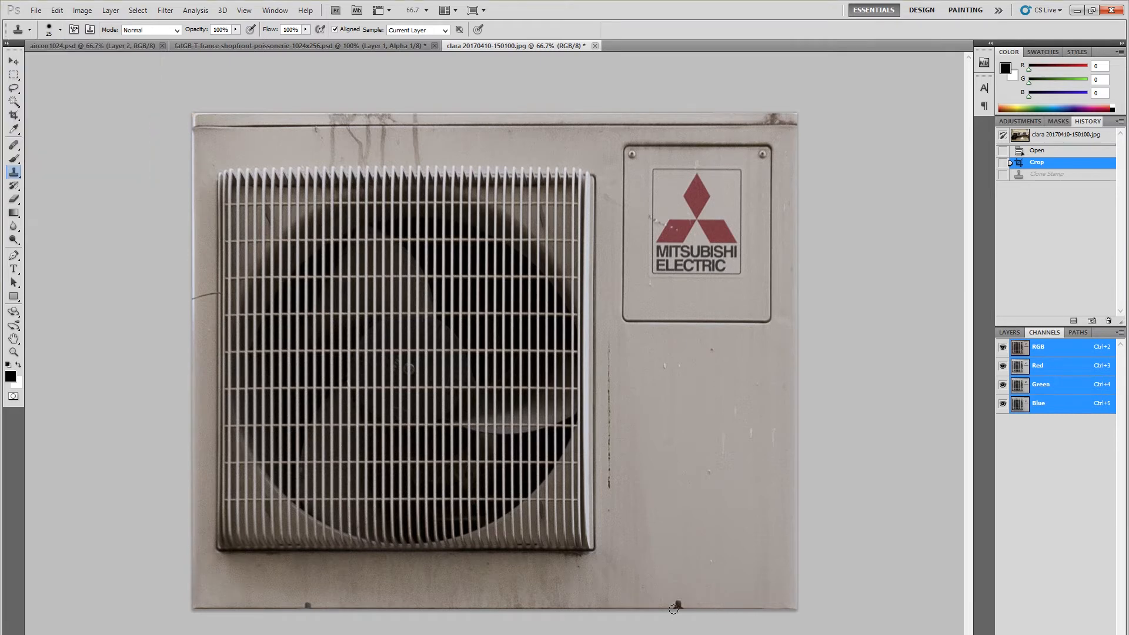
{"action": "left_click_drag", "start_coordinate": [679, 608], "coordinate": [679, 604]}
{"action": "key", "text": "ctrl+z"}
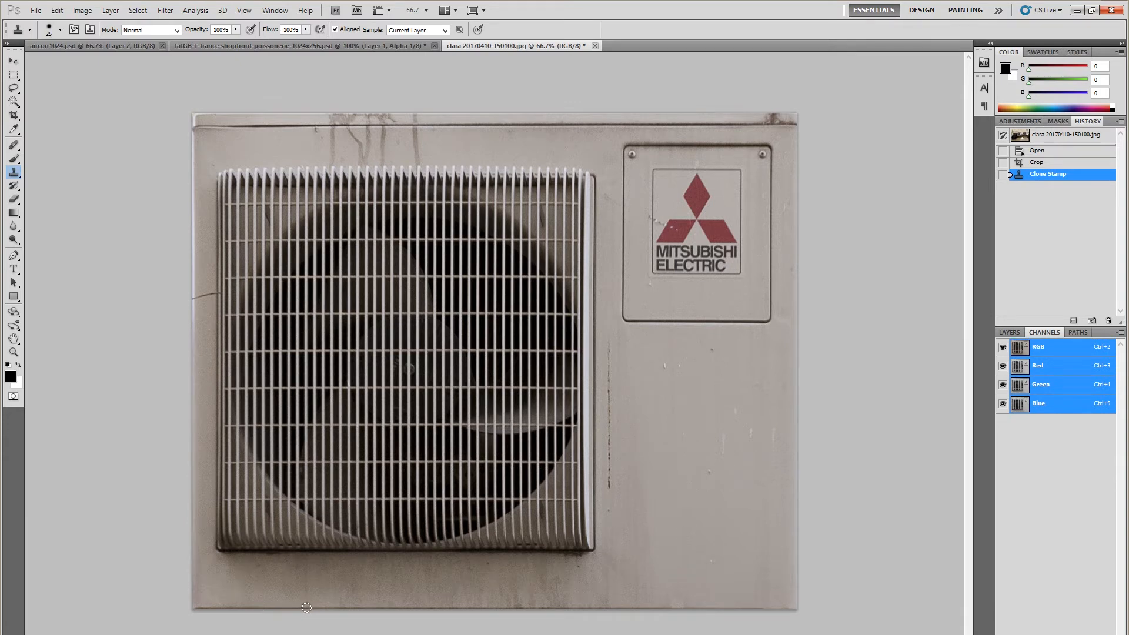
{"action": "left_click", "coordinate": [308, 606]}
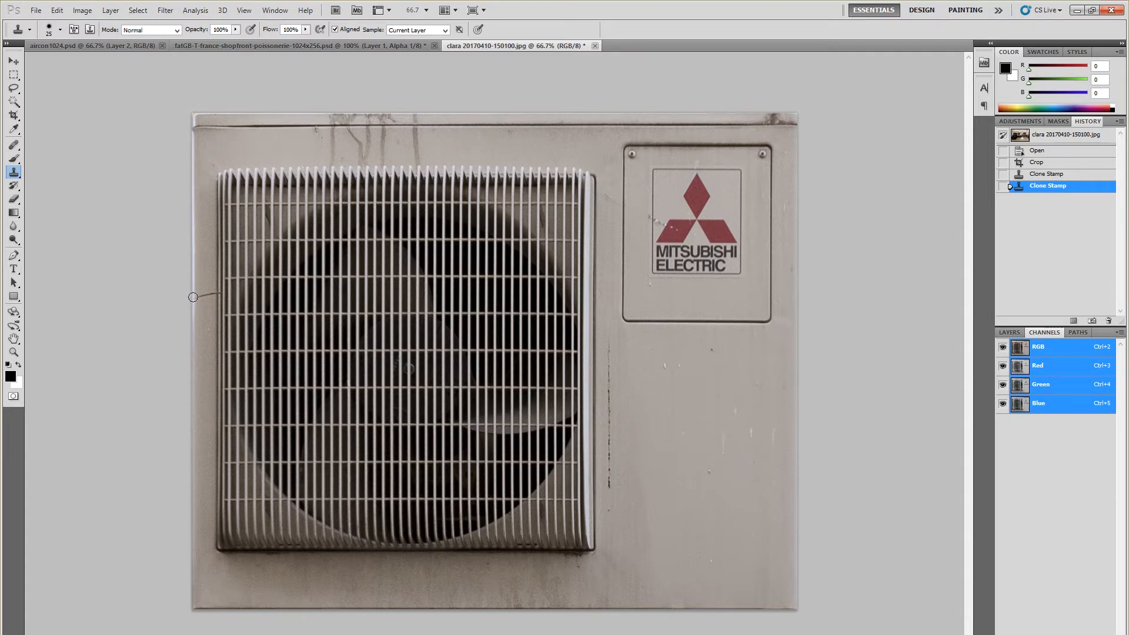
Step: Clone clean metal over the thin crack beside the grille and the light fringe along the unit's left edge
{"action": "left_click_drag", "start_coordinate": [200, 296], "coordinate": [213, 294]}
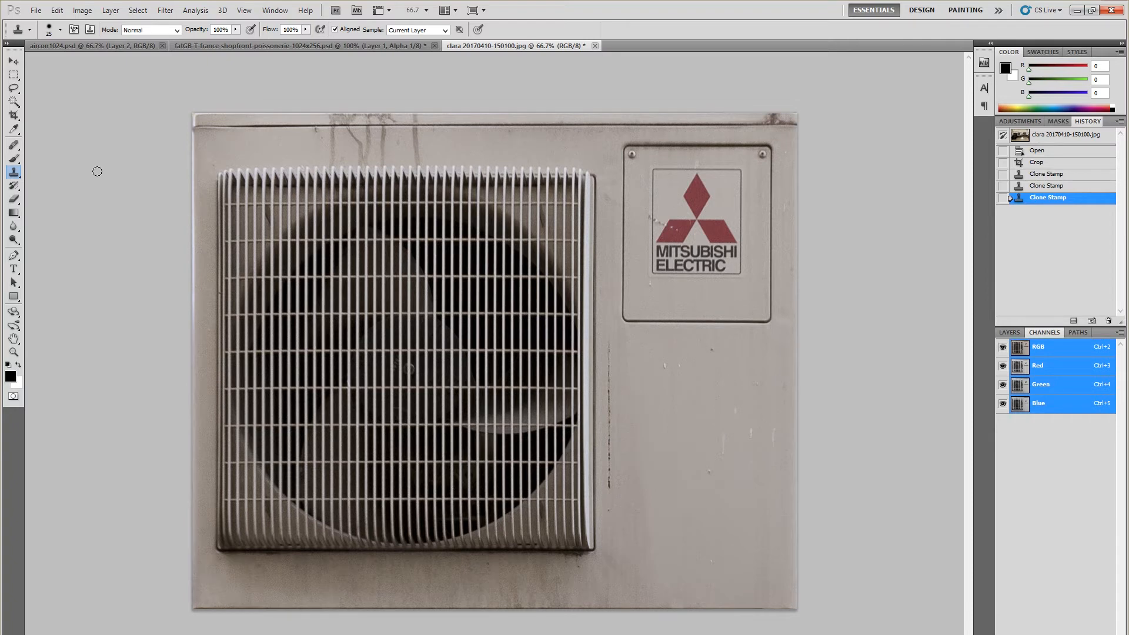
{"action": "left_click", "coordinate": [13, 115]}
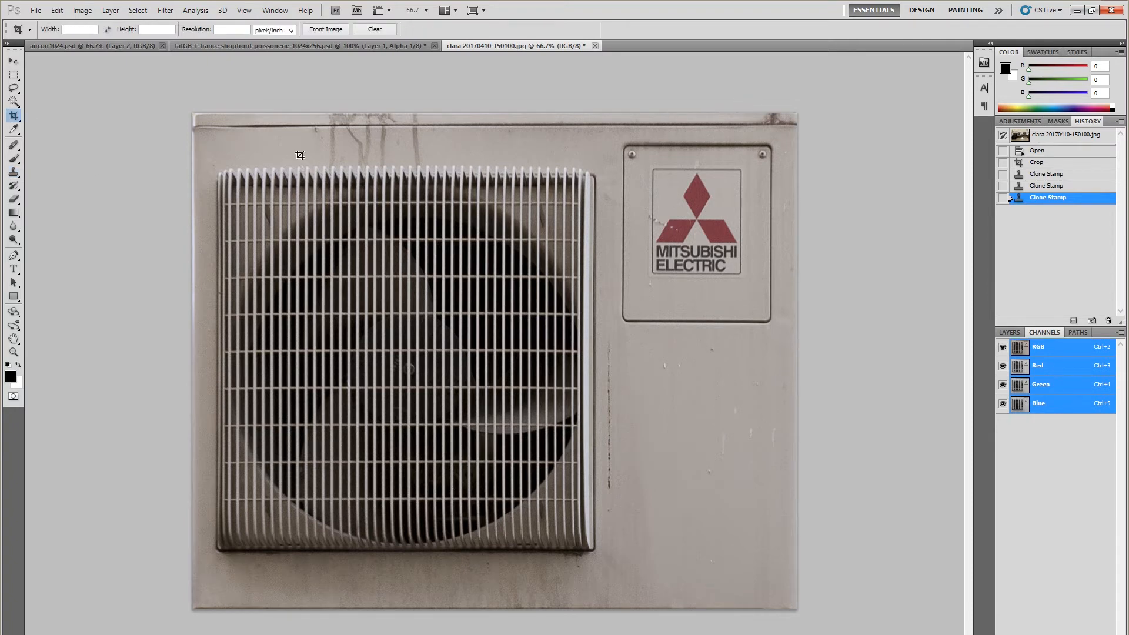
{"action": "left_click", "coordinate": [13, 172]}
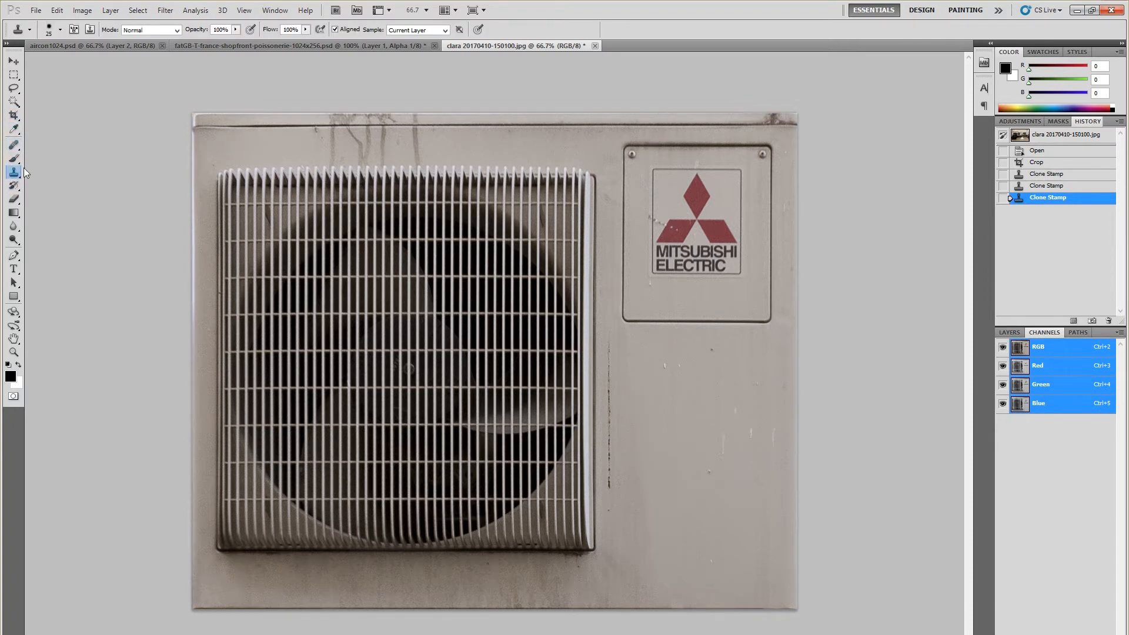
{"action": "left_click", "coordinate": [199, 119], "text": "alt"}
{"action": "left_click_drag", "start_coordinate": [193, 114], "coordinate": [191, 609]}
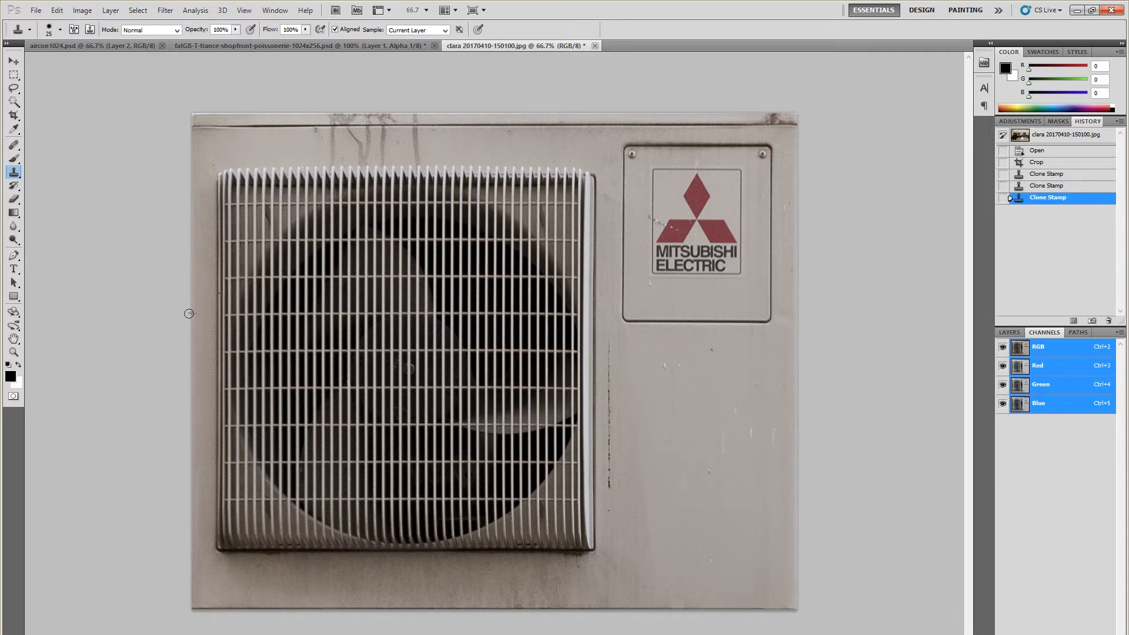
Step: Clone clean metal over the light fringe and the dark stain spots along the unit's top rim
{"action": "left_click", "coordinate": [192, 109]}
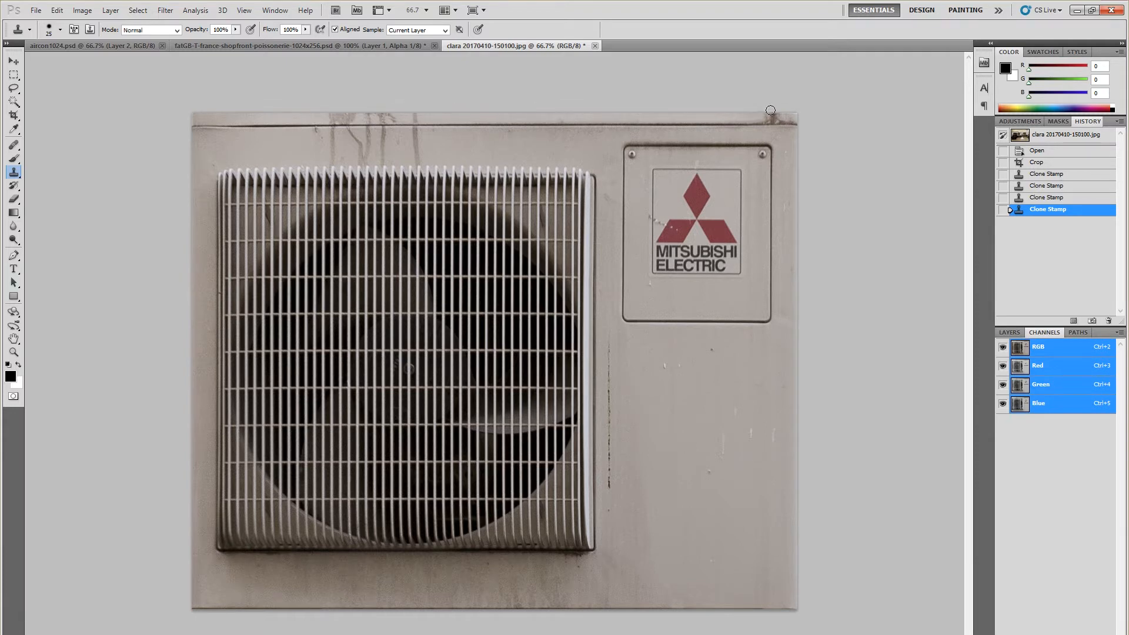
{"action": "left_click_drag", "start_coordinate": [792, 111], "coordinate": [767, 114]}
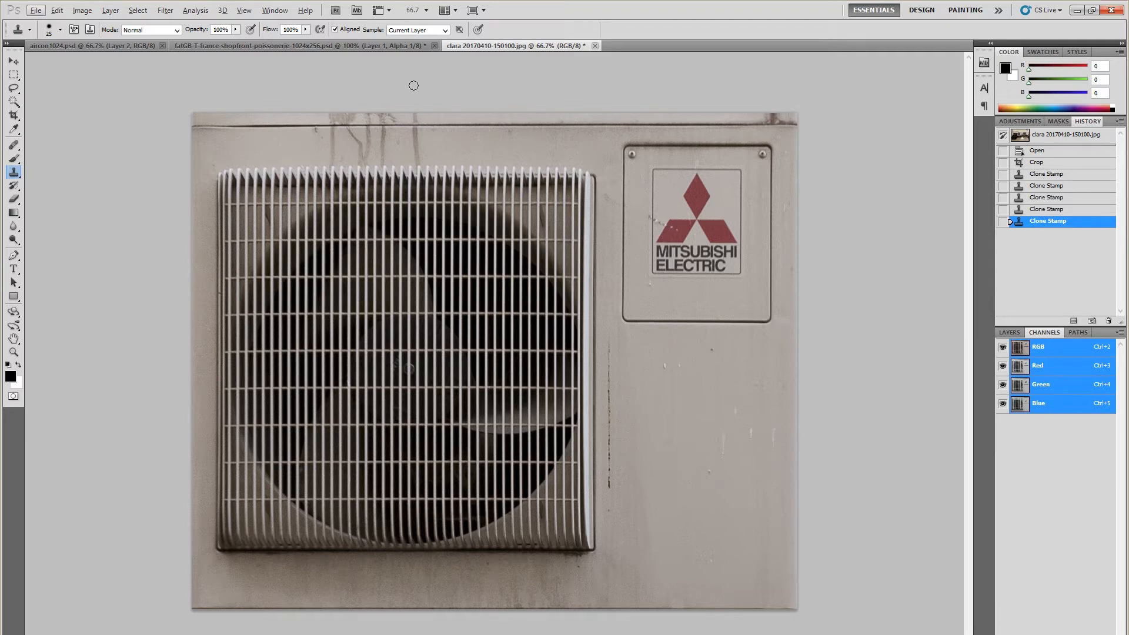
{"action": "left_click", "coordinate": [319, 119]}
{"action": "key", "text": "ctrl+plus"}
{"action": "scroll", "coordinate": [231, 167], "scroll_direction": "up", "scroll_amount": 5}
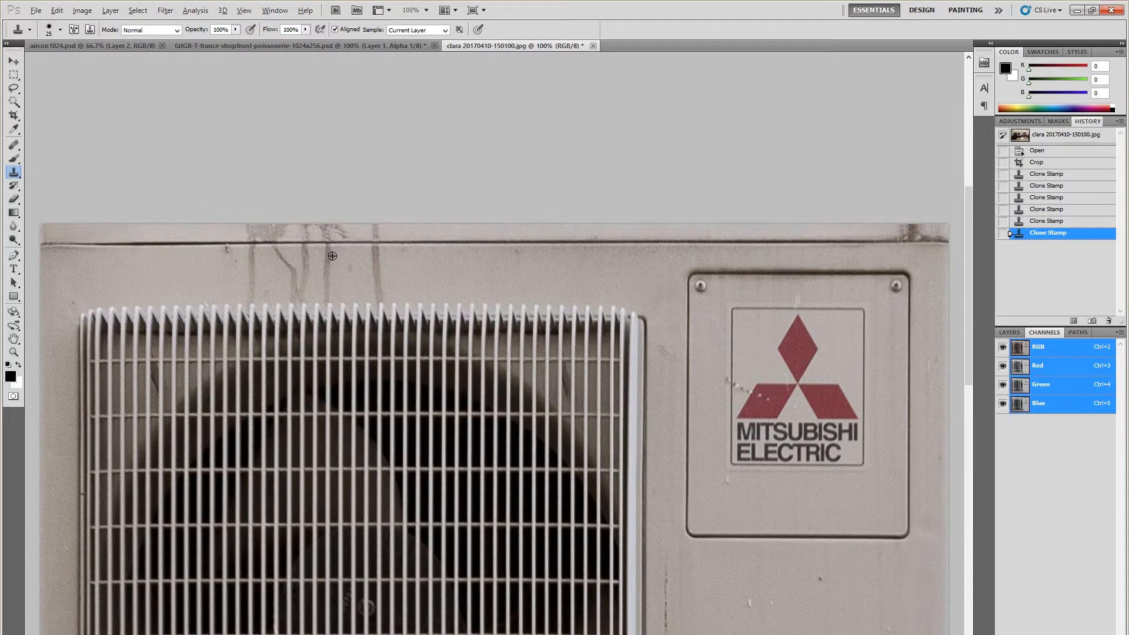
{"action": "left_click", "coordinate": [304, 234]}
{"action": "left_click", "coordinate": [353, 234], "text": "alt"}
{"action": "left_click", "coordinate": [340, 234]}
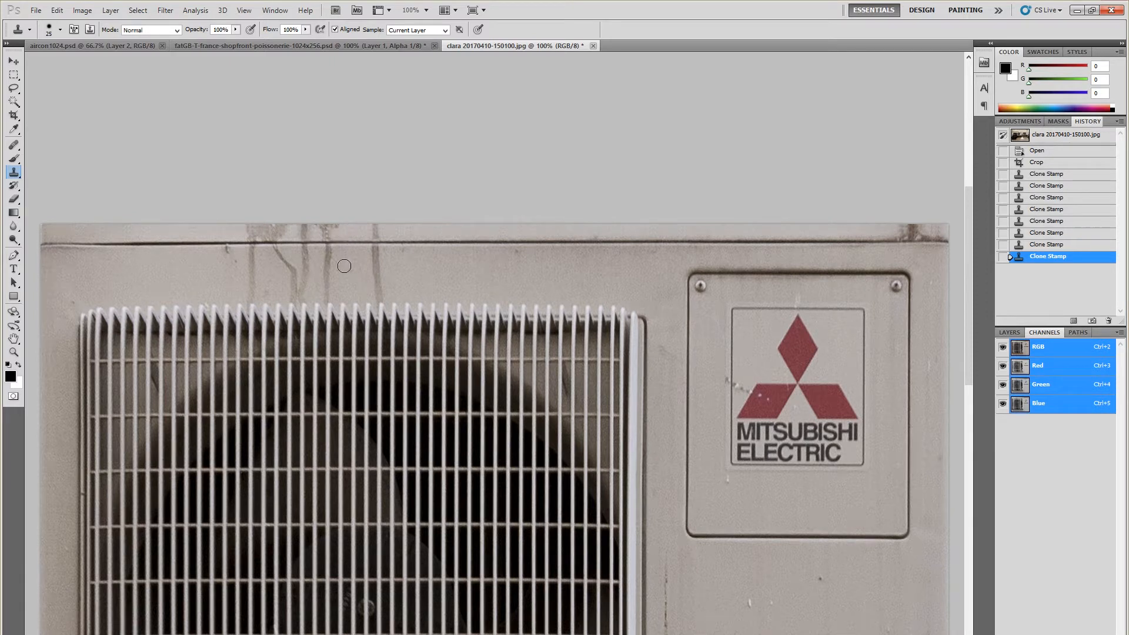
{"action": "left_click_drag", "start_coordinate": [337, 233], "coordinate": [337, 247]}
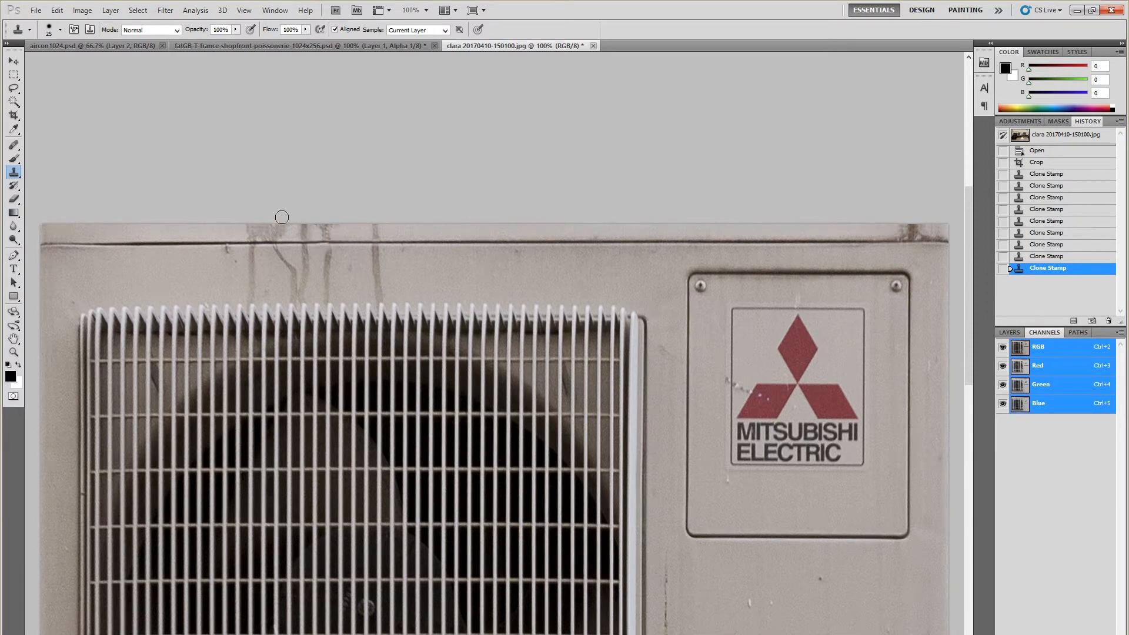
Step: Reduce the Clone Stamp brush size to 13 px and clean up the remaining stain details on the top rim above the grille
{"action": "left_click", "coordinate": [59, 30]}
{"action": "left_click_drag", "start_coordinate": [37, 62], "coordinate": [27, 65]}
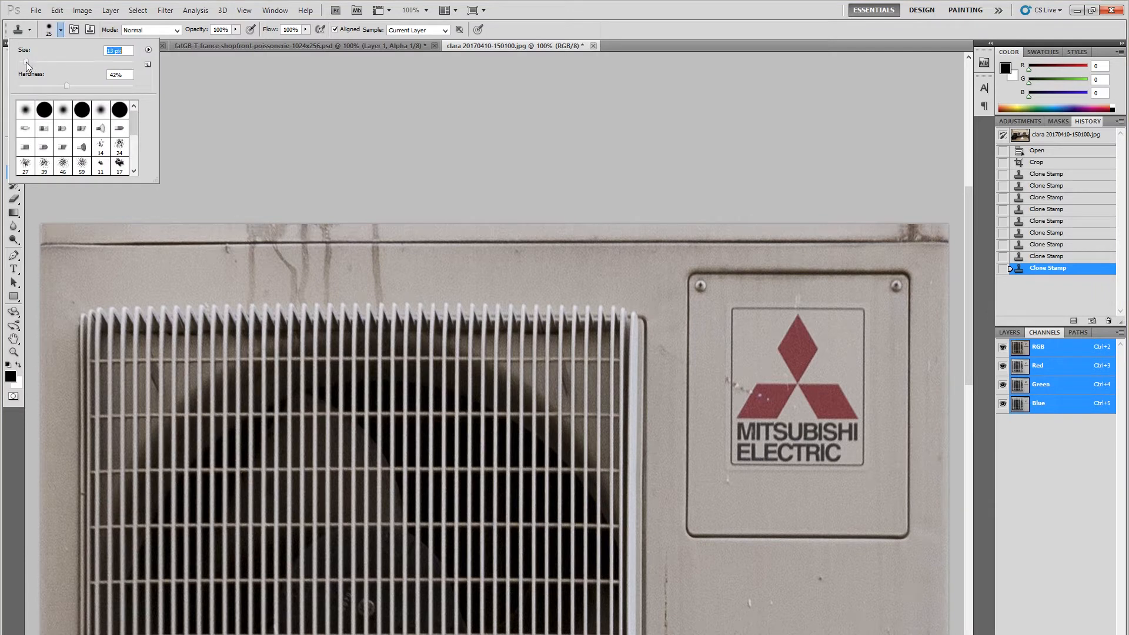
{"action": "left_click", "coordinate": [326, 269], "text": "alt"}
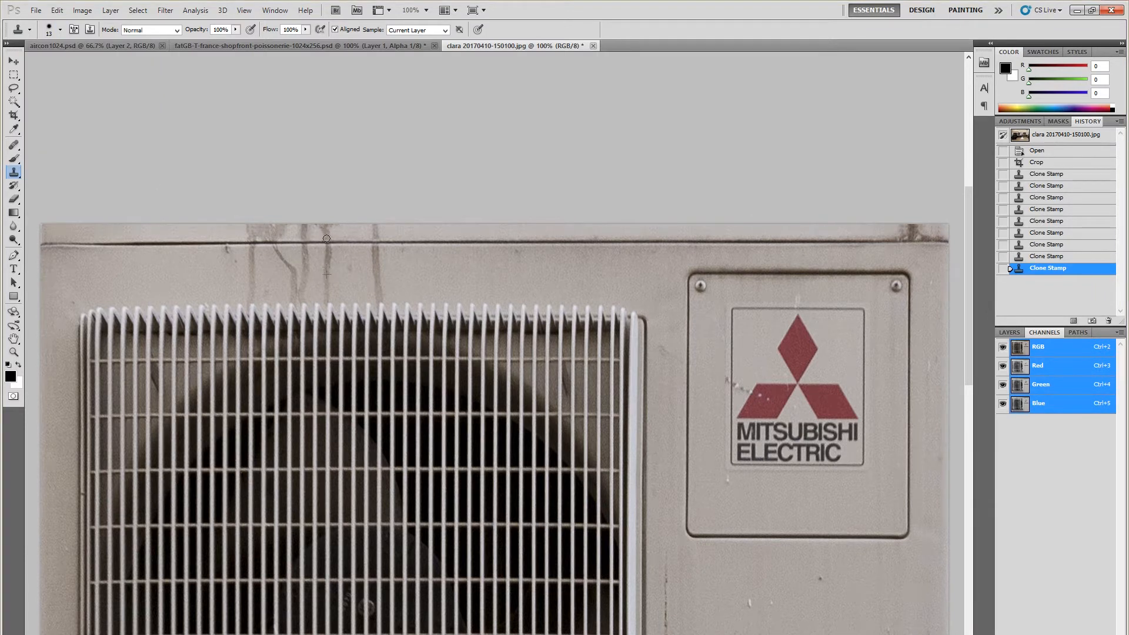
{"action": "left_click", "coordinate": [326, 238]}
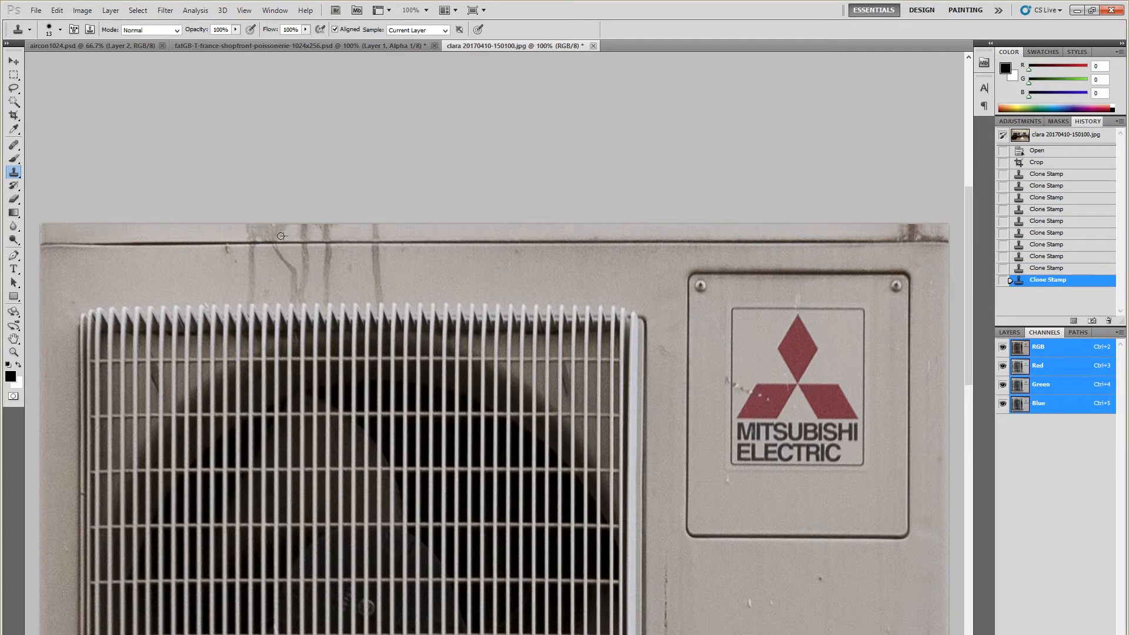
{"action": "left_click", "coordinate": [284, 233]}
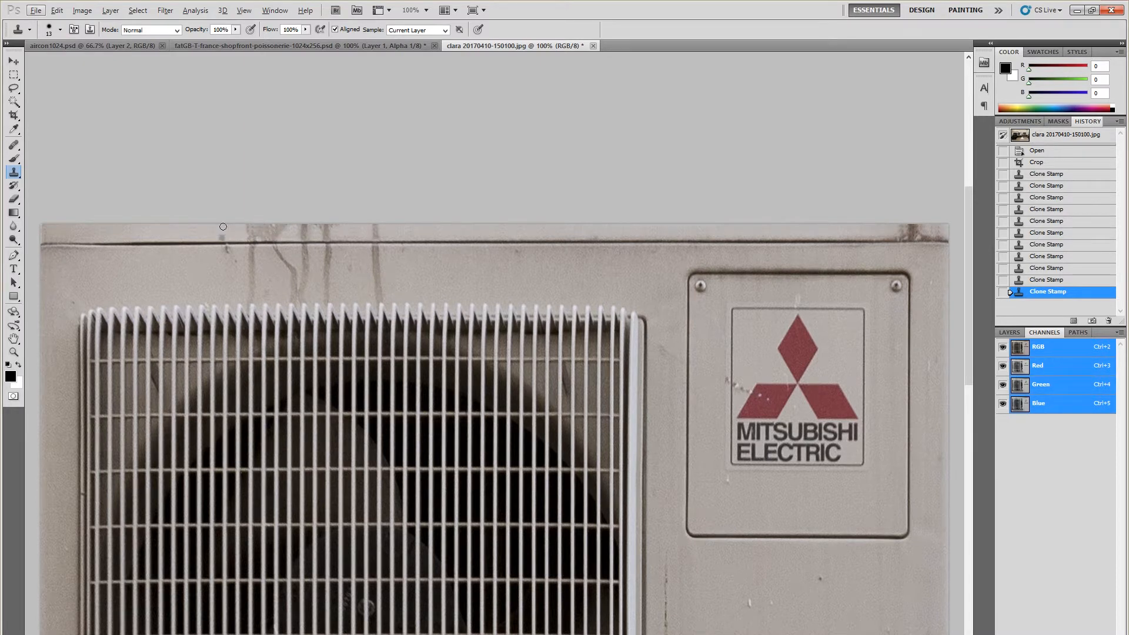
Step: Inspect the grille, the Mitsubishi logo plate and the scratched panel below it at 200% for remaining blemishes
{"action": "left_click", "coordinate": [14, 75]}
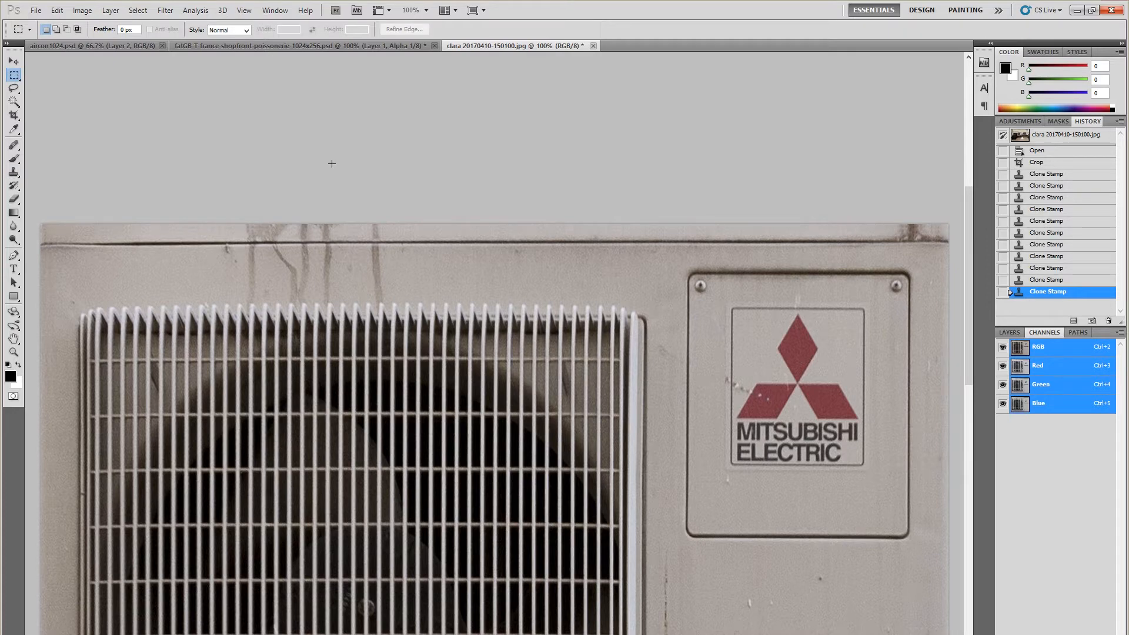
{"action": "key", "text": "ctrl+plus"}
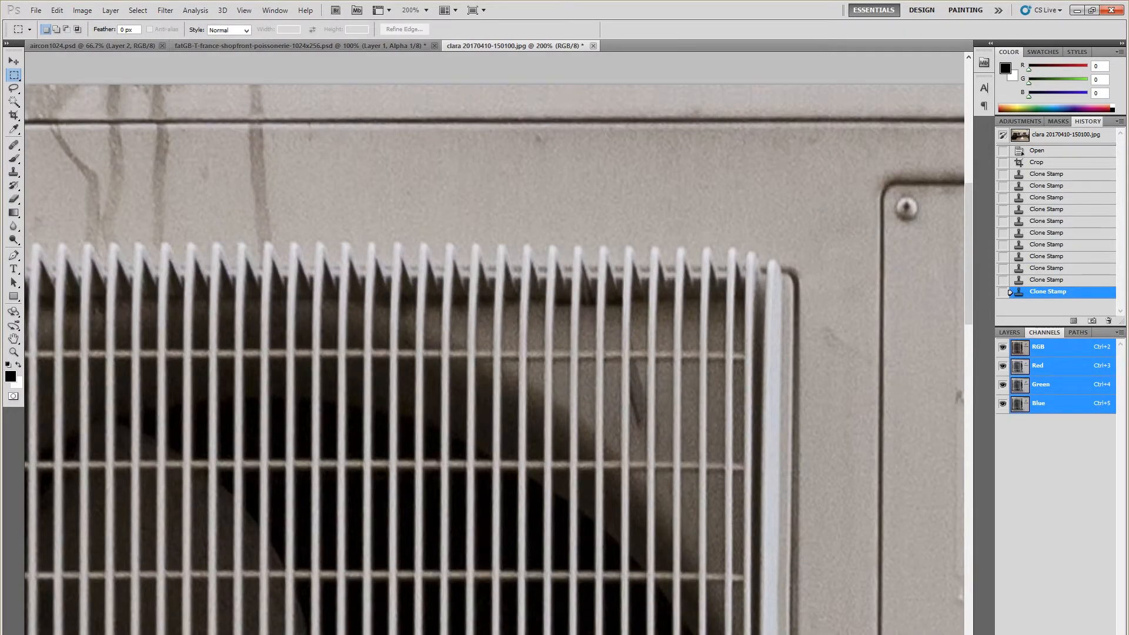
{"action": "key", "text": "ctrl+Page_Down"}
{"action": "scroll", "coordinate": [488, 484], "scroll_direction": "down", "scroll_amount": 5}
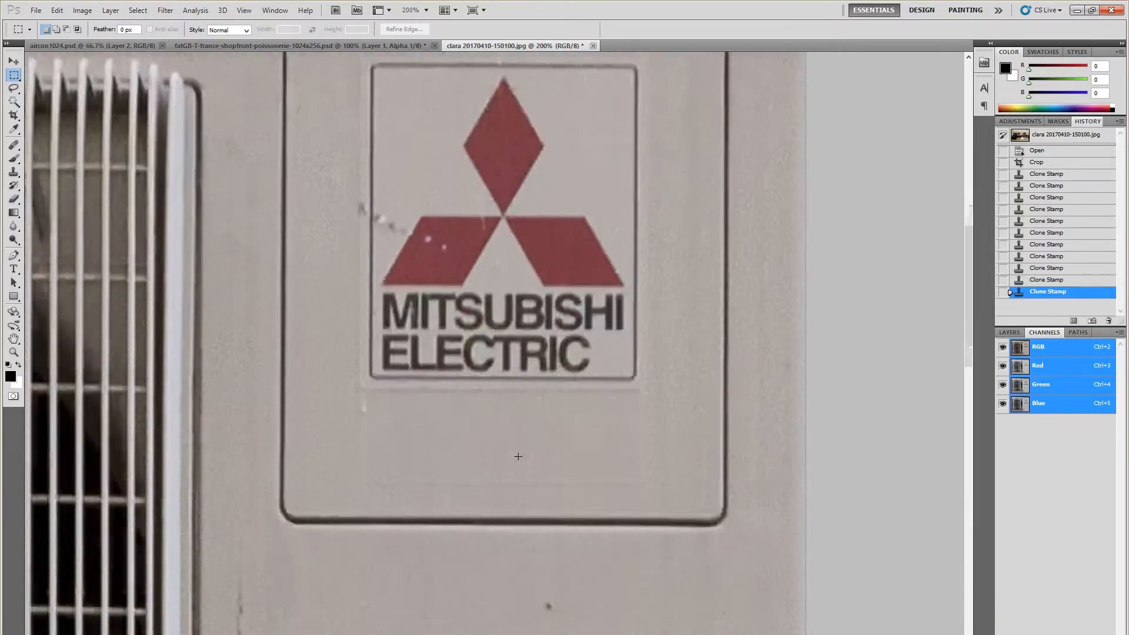
{"action": "scroll", "coordinate": [523, 404], "scroll_direction": "down", "scroll_amount": 15}
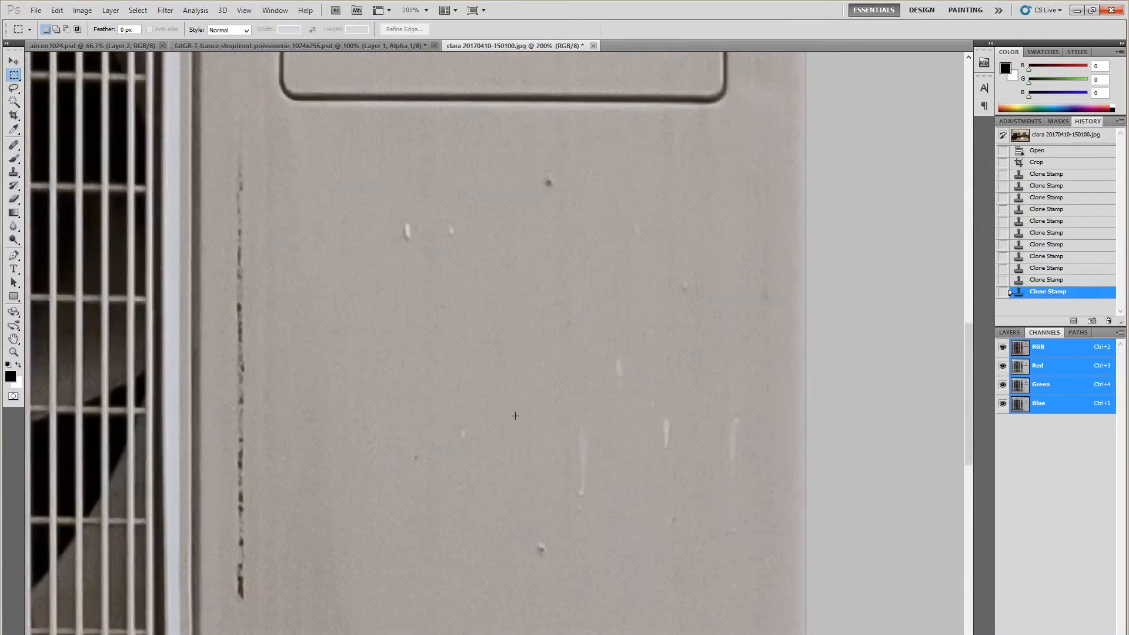
{"action": "key", "text": "ctrl+minus"}
{"action": "key", "text": "ctrl+minus"}
{"action": "key", "text": "ctrl+minus"}
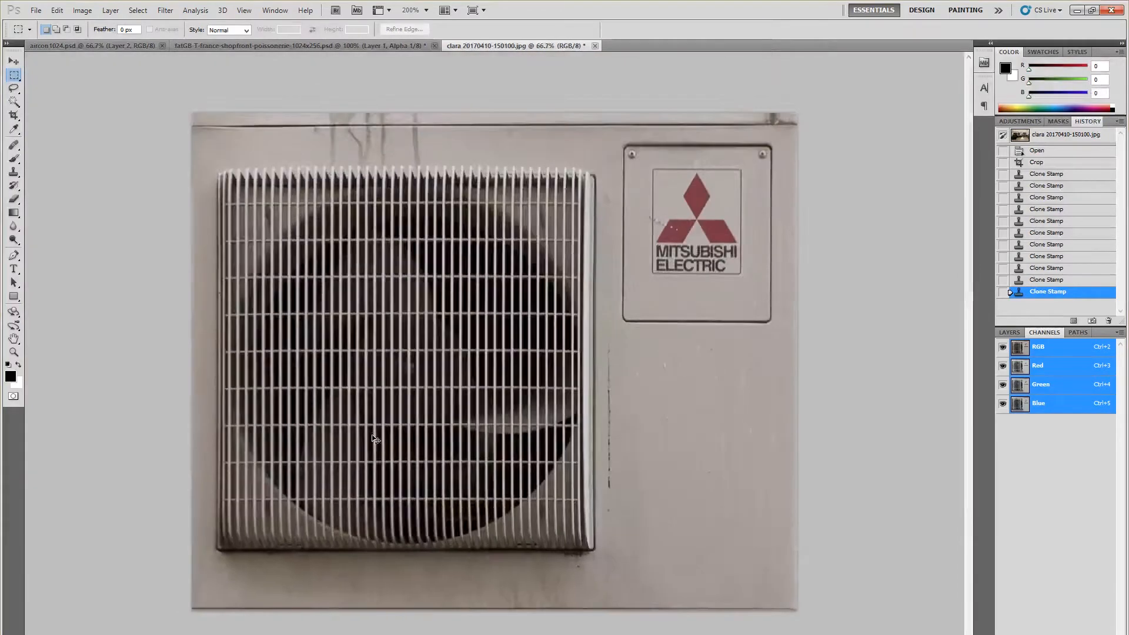
Step: Try to resize the image to 1024 by 512 pixels
{"action": "left_click", "coordinate": [82, 10]}
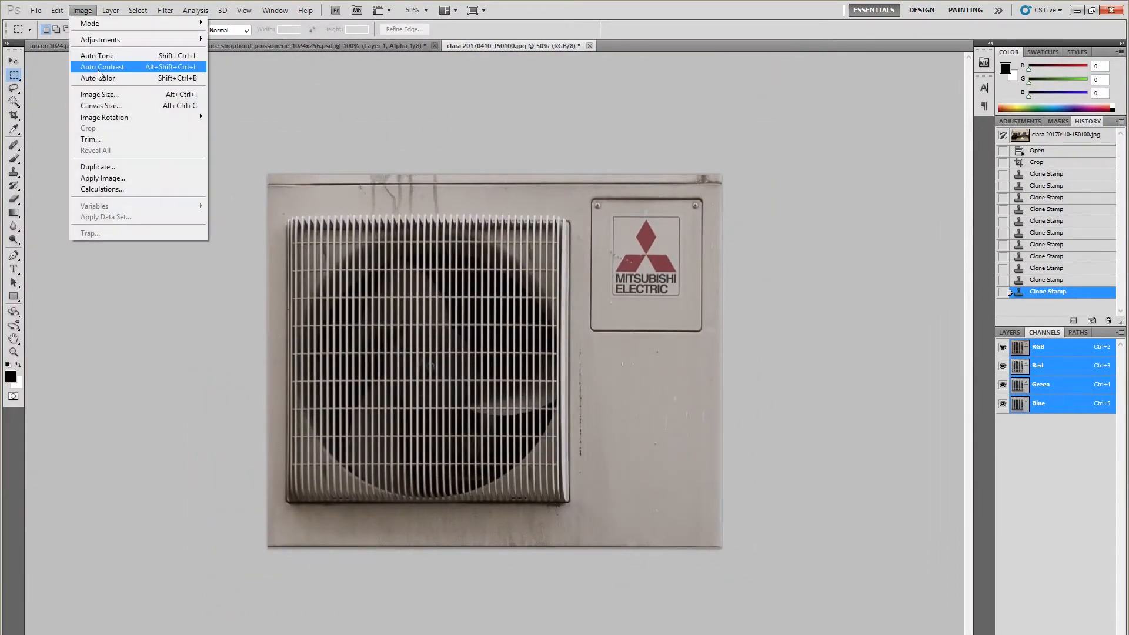
{"action": "mouse_move", "coordinate": [101, 41]}
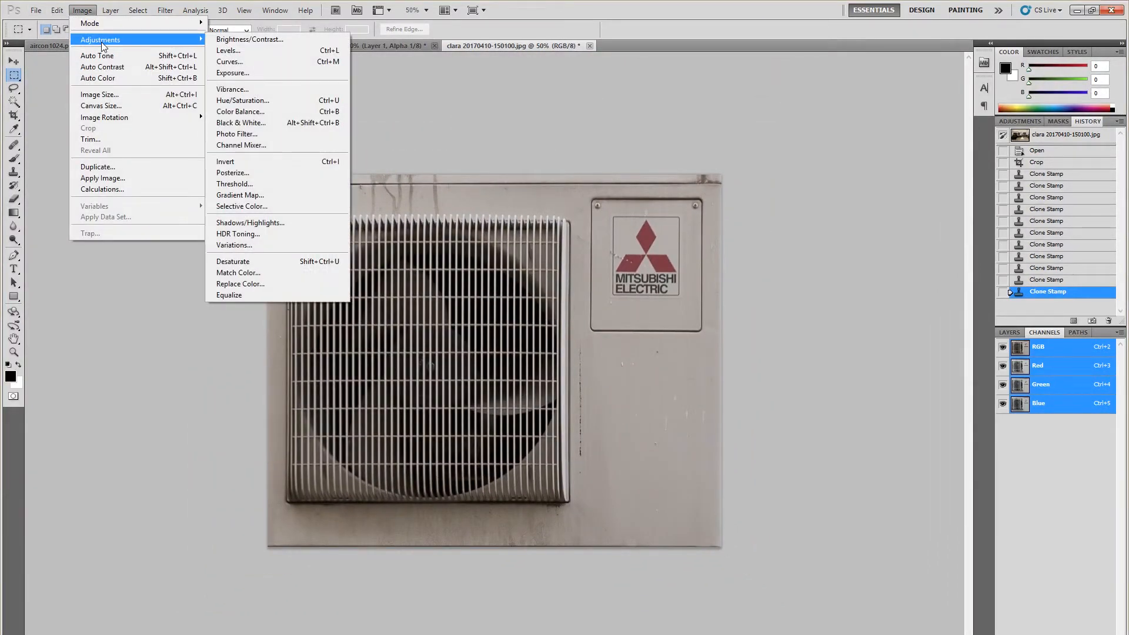
{"action": "left_click", "coordinate": [100, 94]}
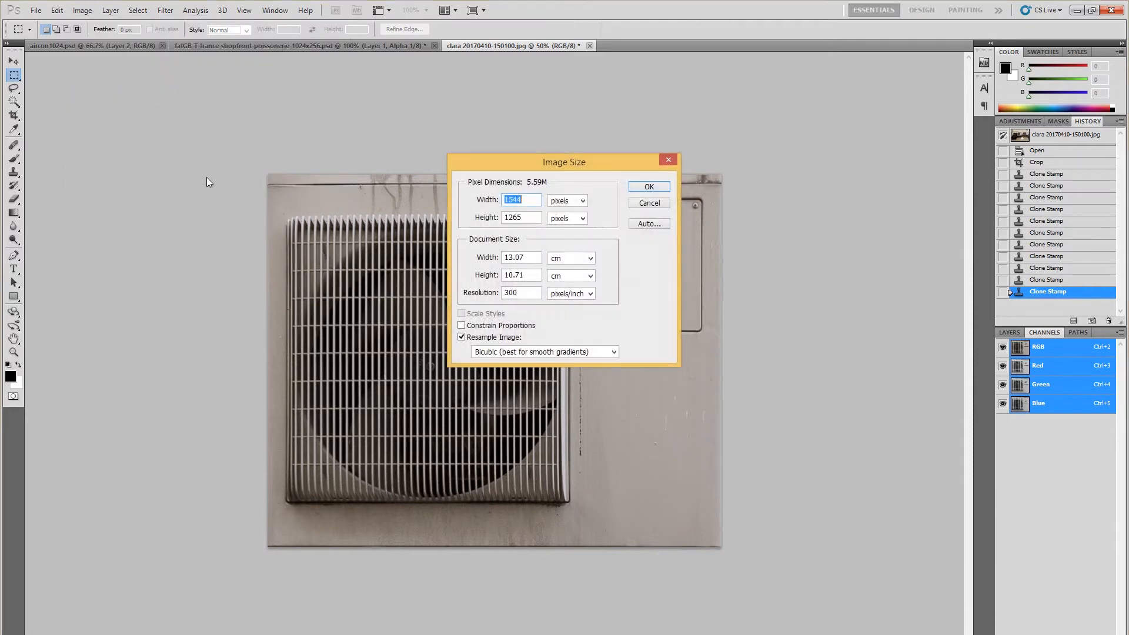
{"action": "type", "text": "1024"}
{"action": "left_click_drag", "start_coordinate": [528, 200], "coordinate": [459, 197]}
{"action": "double_click", "coordinate": [528, 216]}
{"action": "type", "text": "512"}
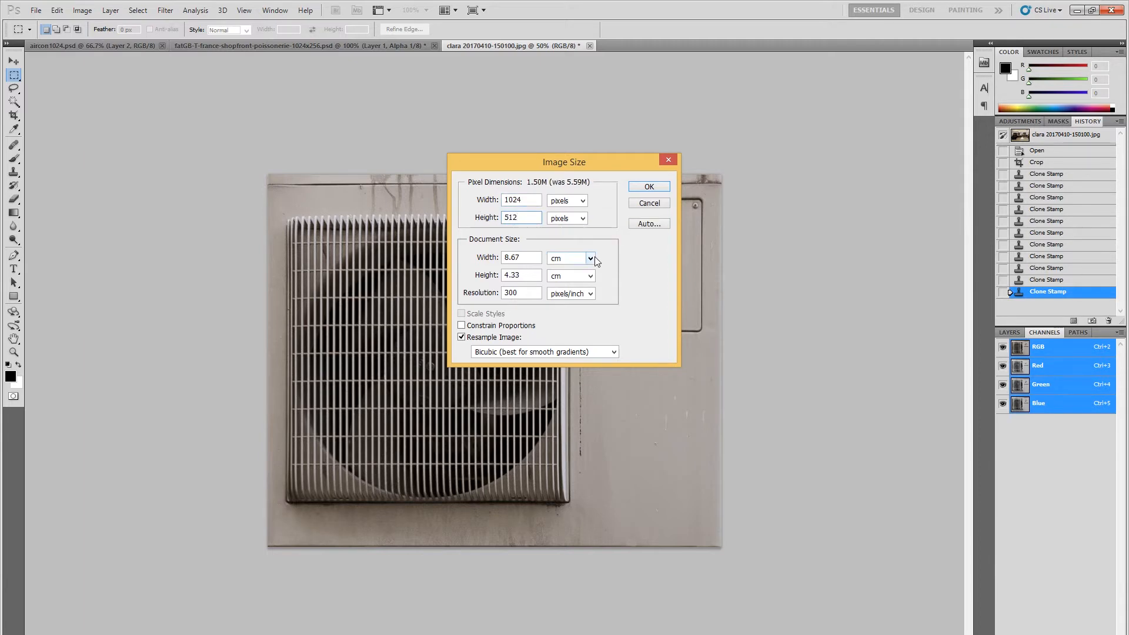
{"action": "key", "text": "Return"}
{"action": "key", "text": "ctrl+1"}
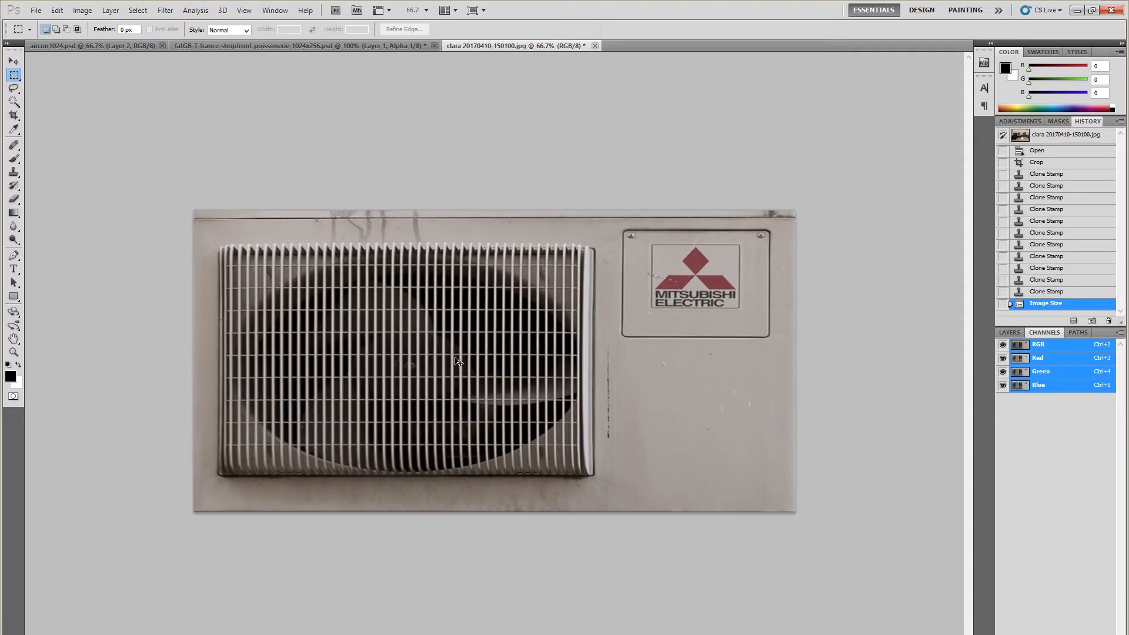
{"action": "key", "text": "ctrl+z"}
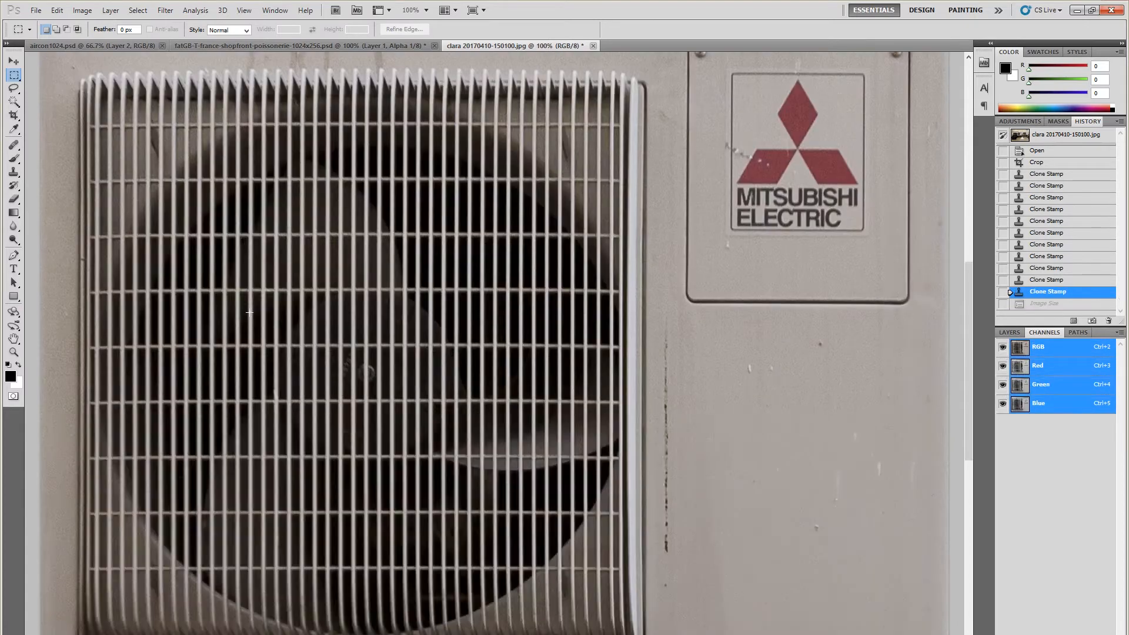
Step: Resize the air-conditioning unit image to 512 by 512 pixels
{"action": "left_click", "coordinate": [82, 10]}
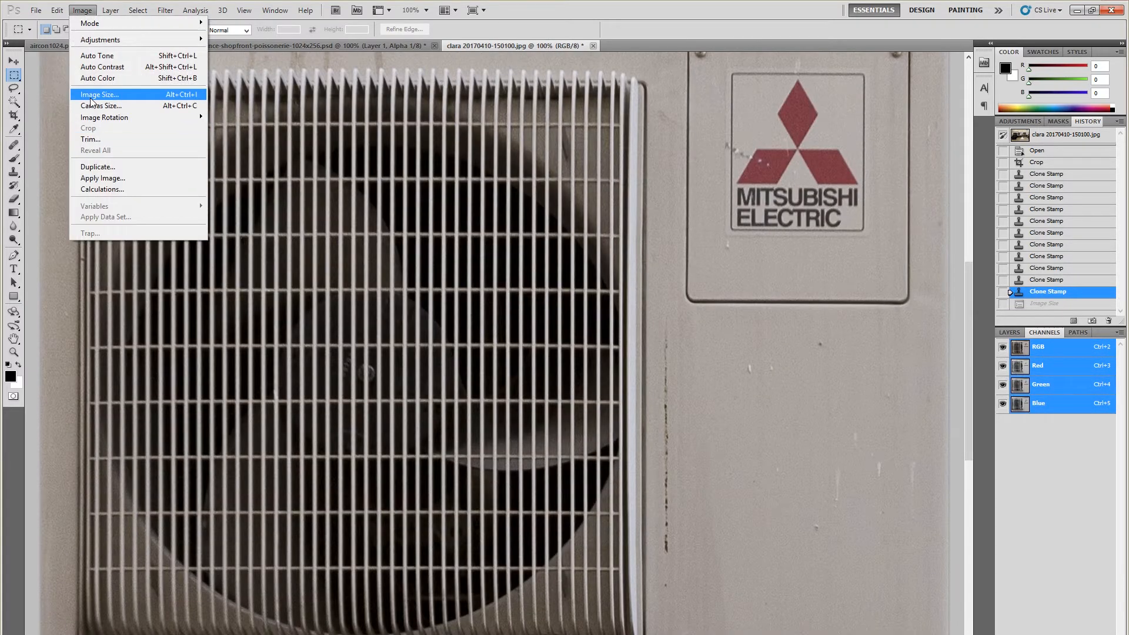
{"action": "left_click", "coordinate": [95, 97]}
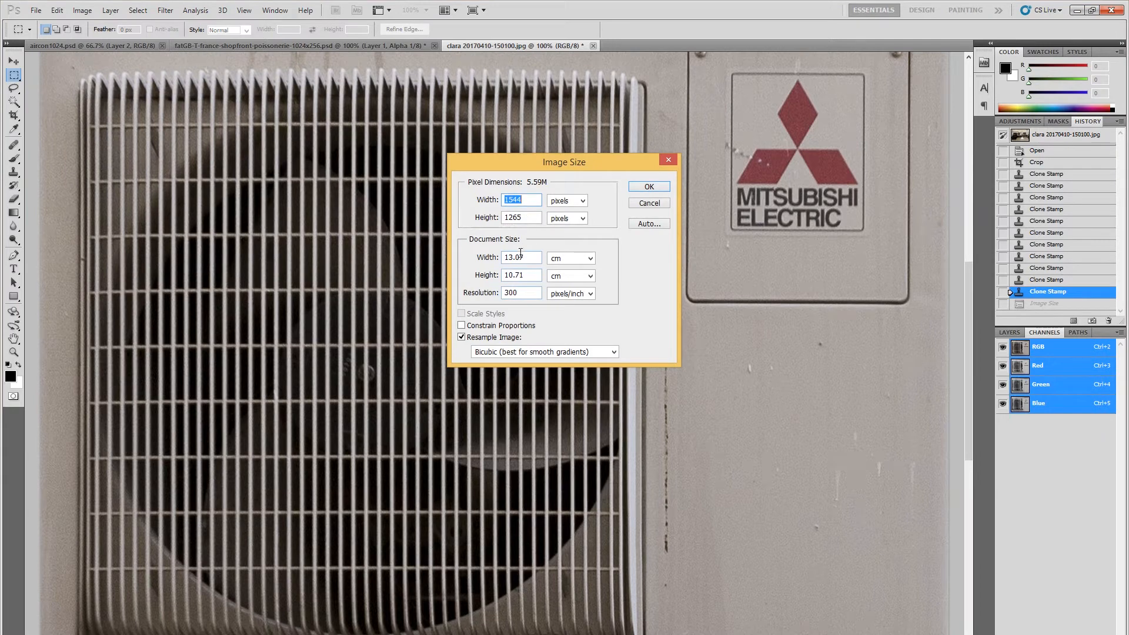
{"action": "type", "text": "512"}
{"action": "key", "text": "Tab"}
{"action": "type", "text": "512"}
{"action": "key", "text": "Return"}
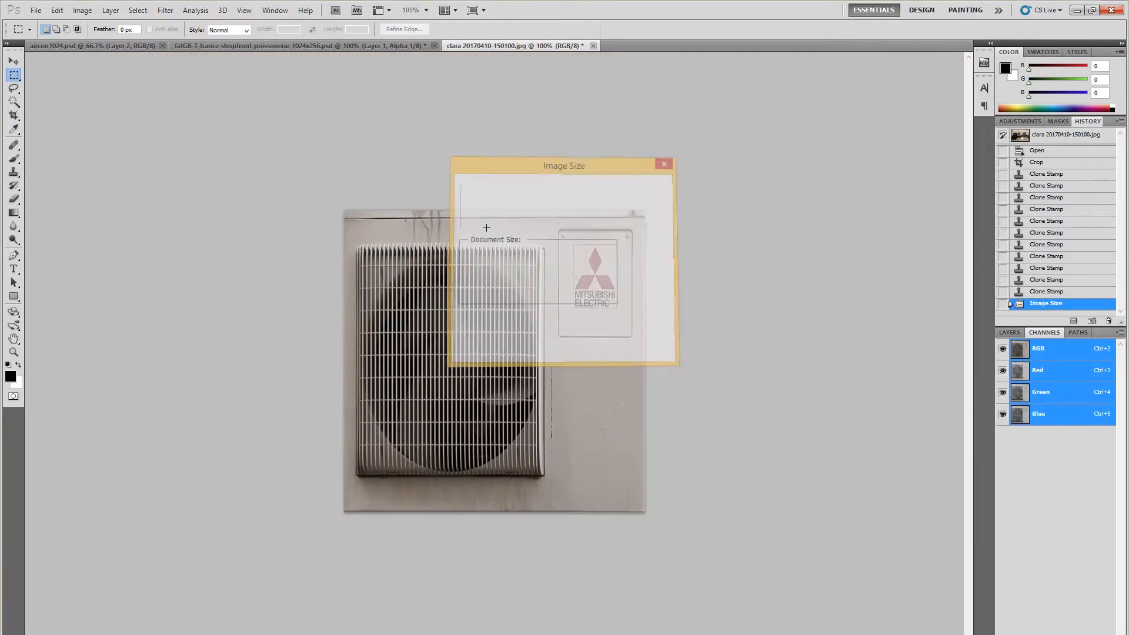
{"action": "key", "text": "ctrl+plus"}
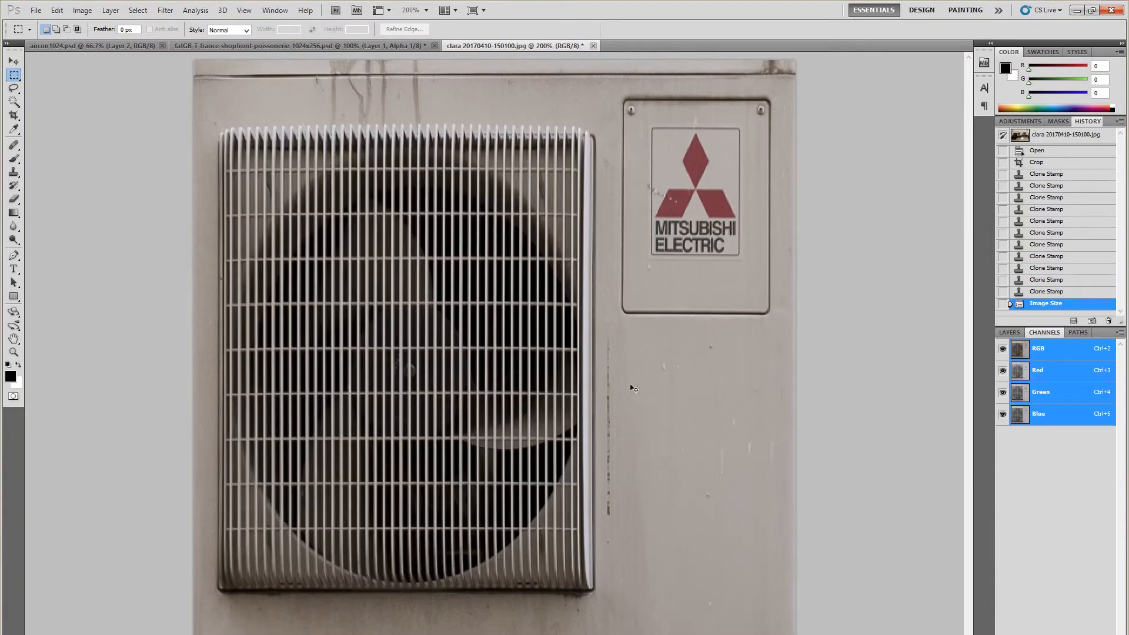
{"action": "key", "text": "ctrl+minus"}
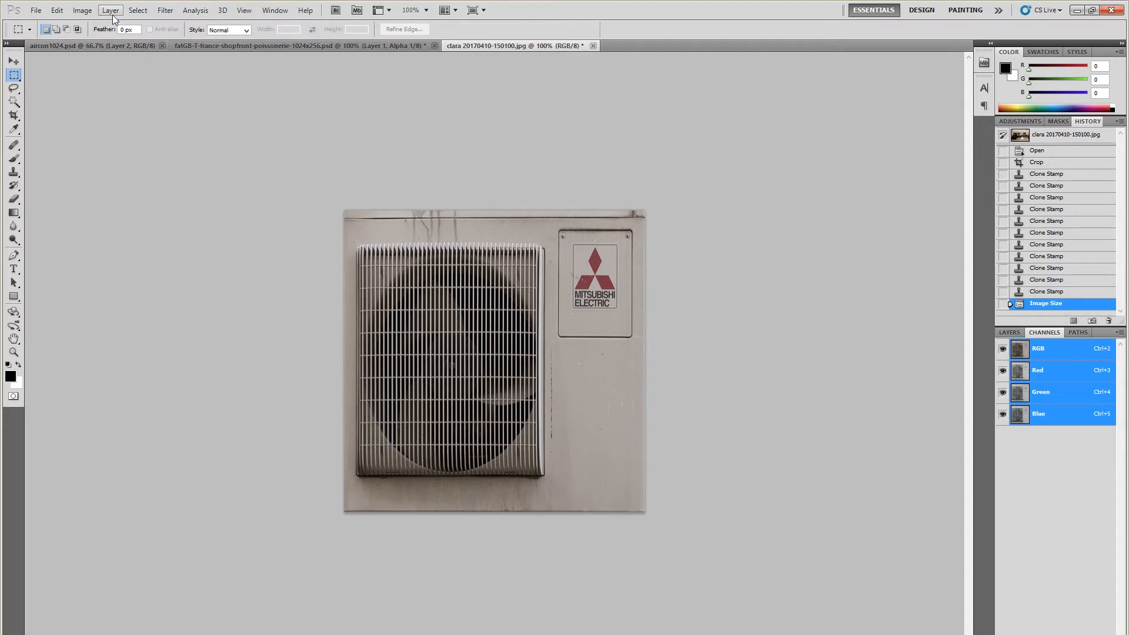
Step: Brighten the texture with Levels, setting the white input level to 234 and the midtones to 1.08
{"action": "left_click", "coordinate": [86, 12]}
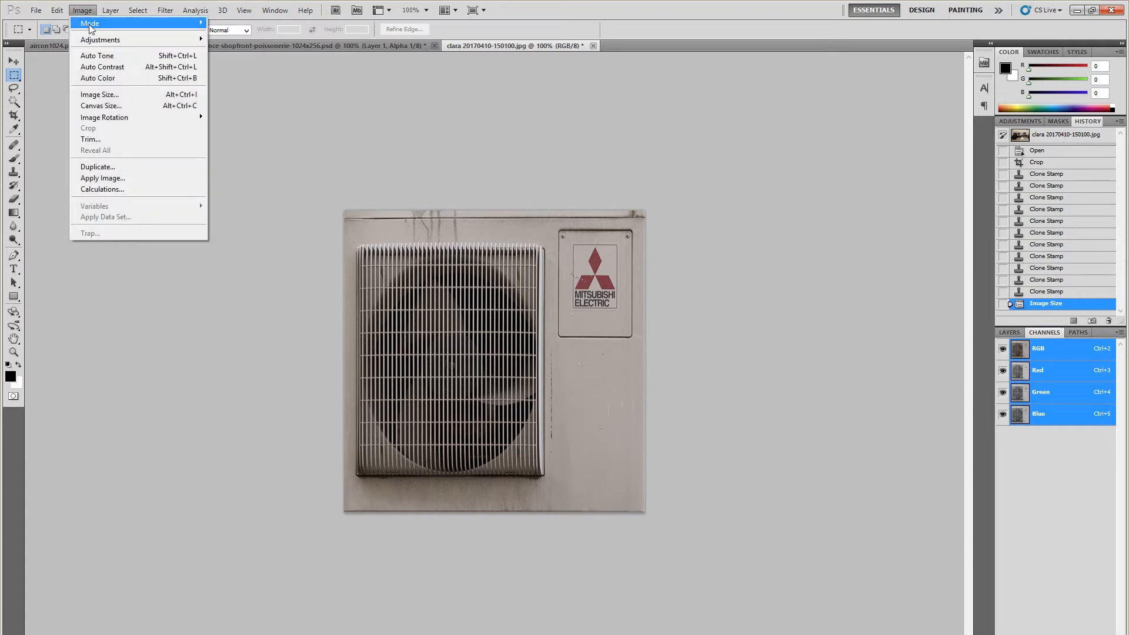
{"action": "mouse_move", "coordinate": [94, 40]}
{"action": "left_click", "coordinate": [237, 50]}
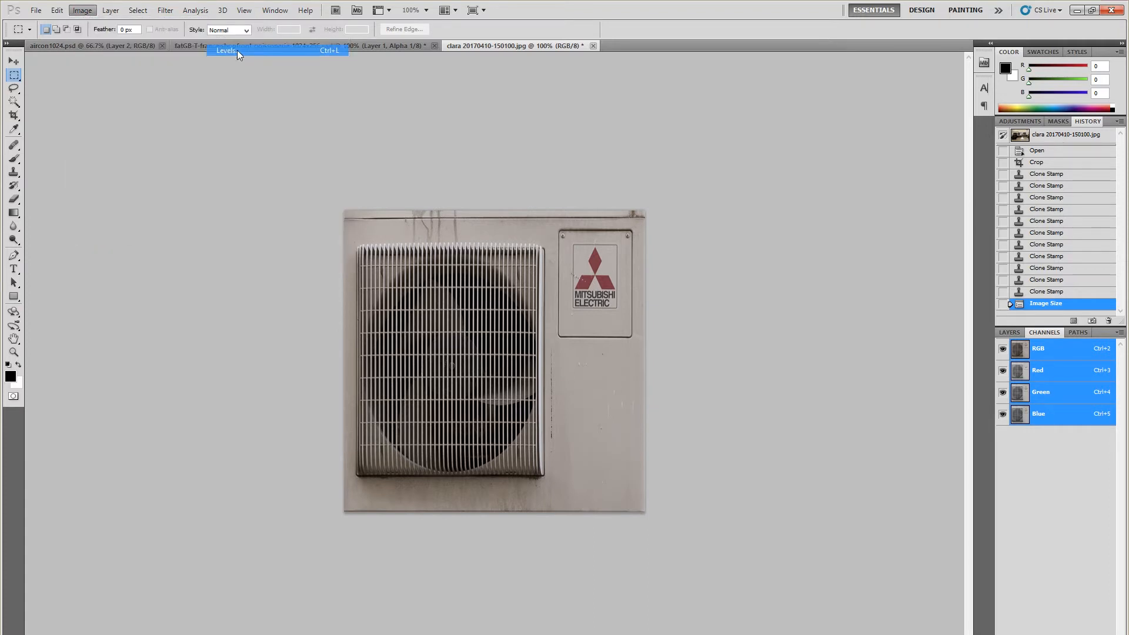
{"action": "left_click_drag", "start_coordinate": [832, 280], "coordinate": [820, 282]}
{"action": "left_click_drag", "start_coordinate": [752, 277], "coordinate": [748, 280]}
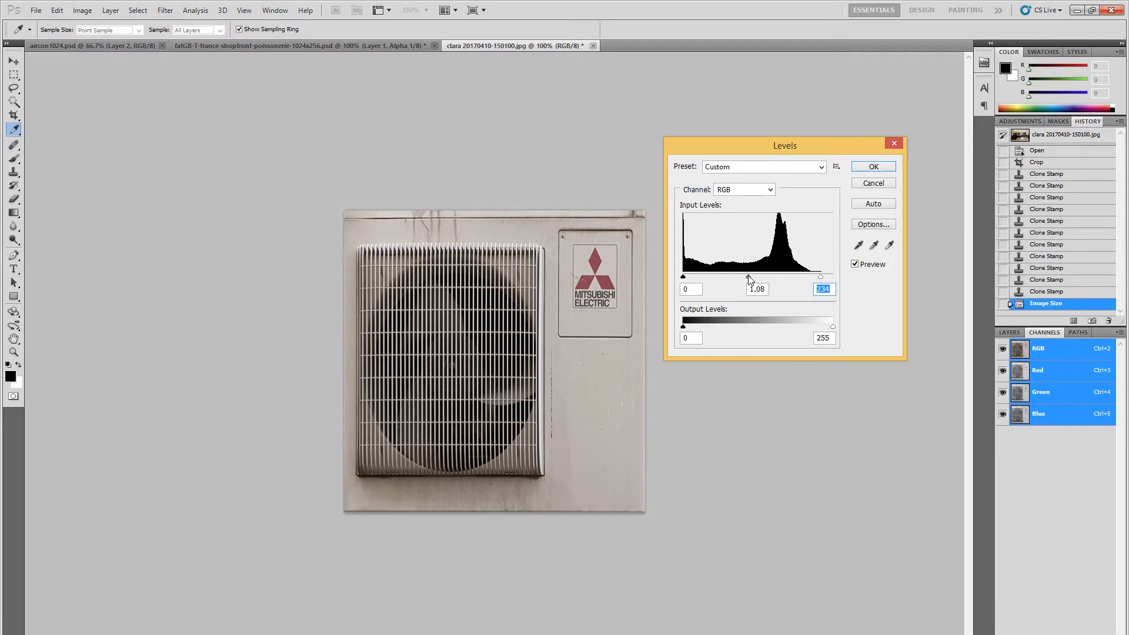
{"action": "left_click", "coordinate": [877, 169]}
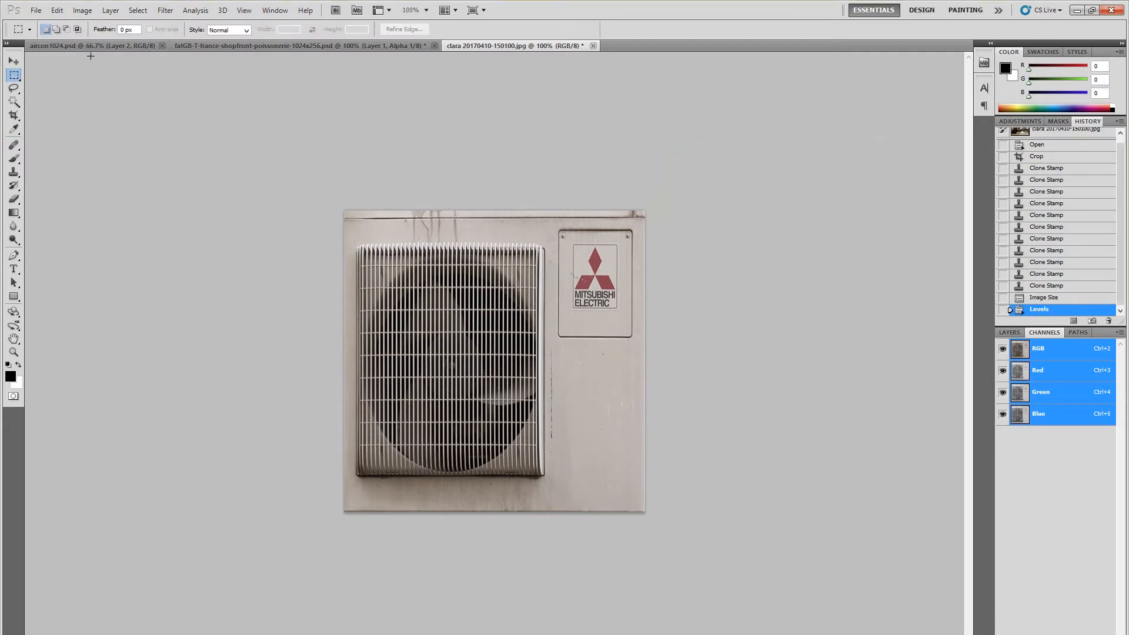
Step: Try to convert the texture to Grayscale mode, discarding its colour information
{"action": "left_click", "coordinate": [82, 10]}
{"action": "mouse_move", "coordinate": [92, 26]}
{"action": "left_click", "coordinate": [232, 35]}
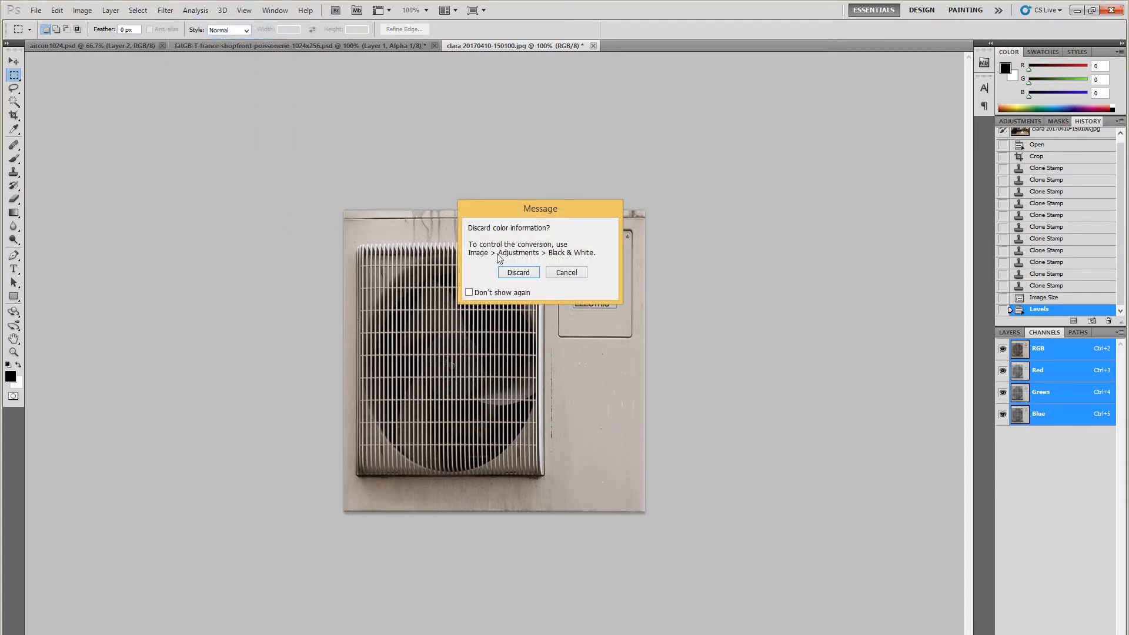
{"action": "left_click", "coordinate": [513, 272]}
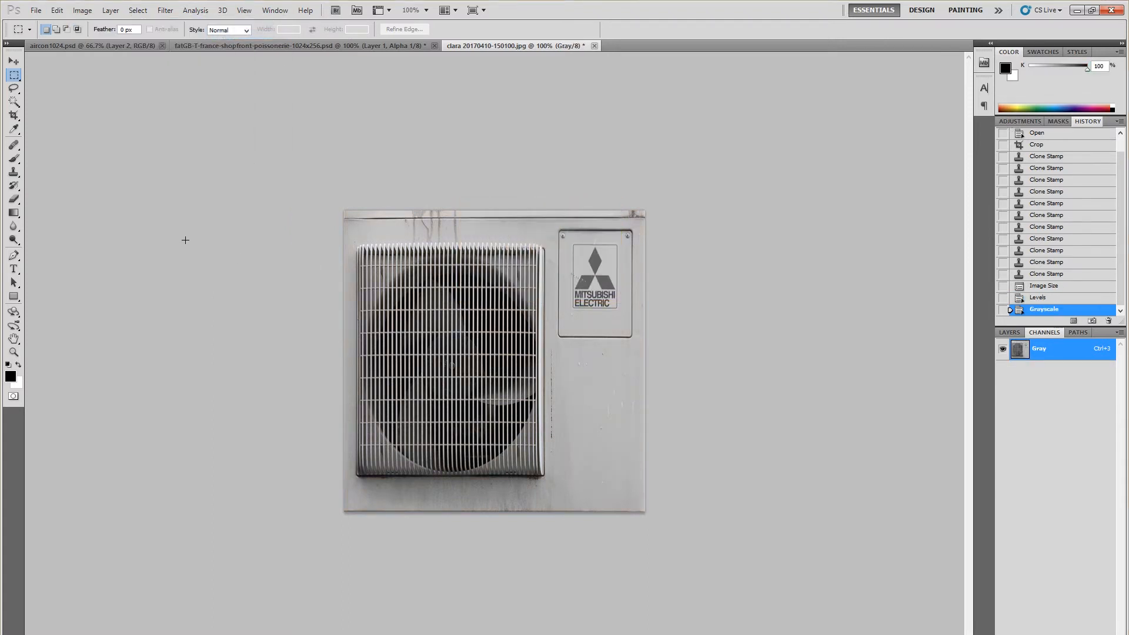
{"action": "key", "text": "ctrl+z"}
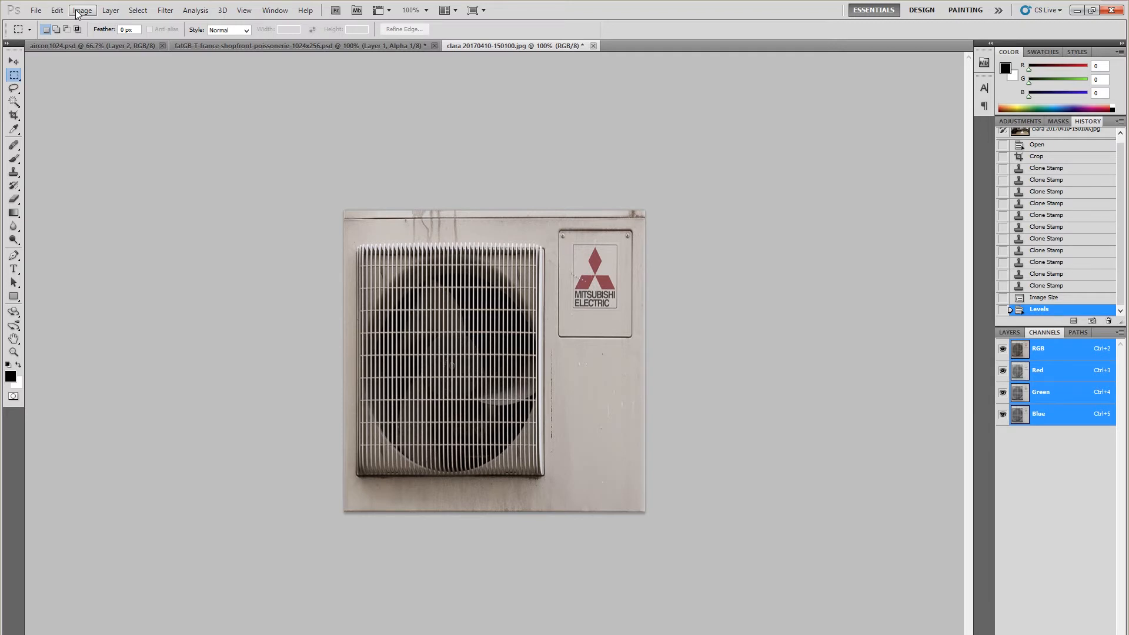
{"action": "left_click", "coordinate": [36, 10]}
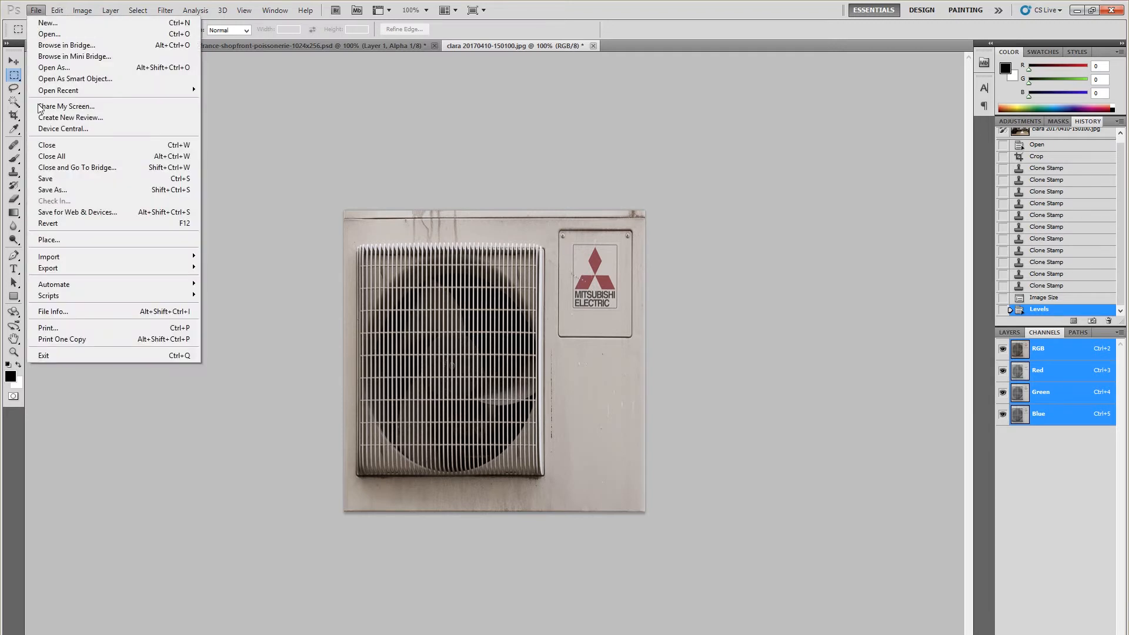
{"action": "left_click", "coordinate": [66, 190]}
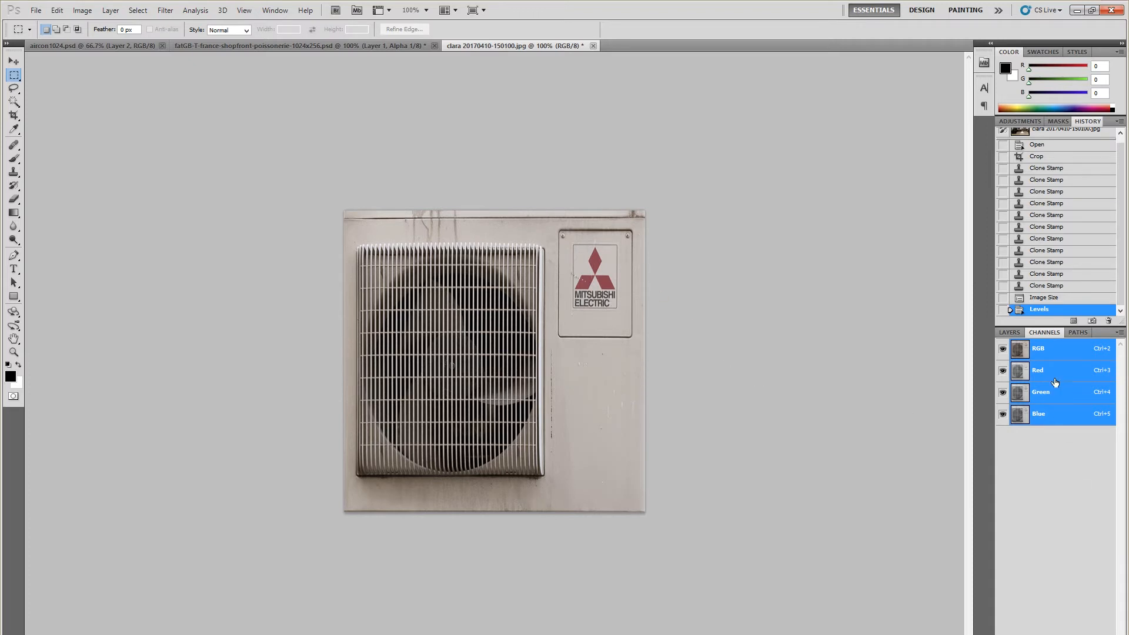
Step: Add an alpha channel shown over the RGB image and select a rectangle around the Mitsubishi logo label
{"action": "left_click", "coordinate": [1091, 634]}
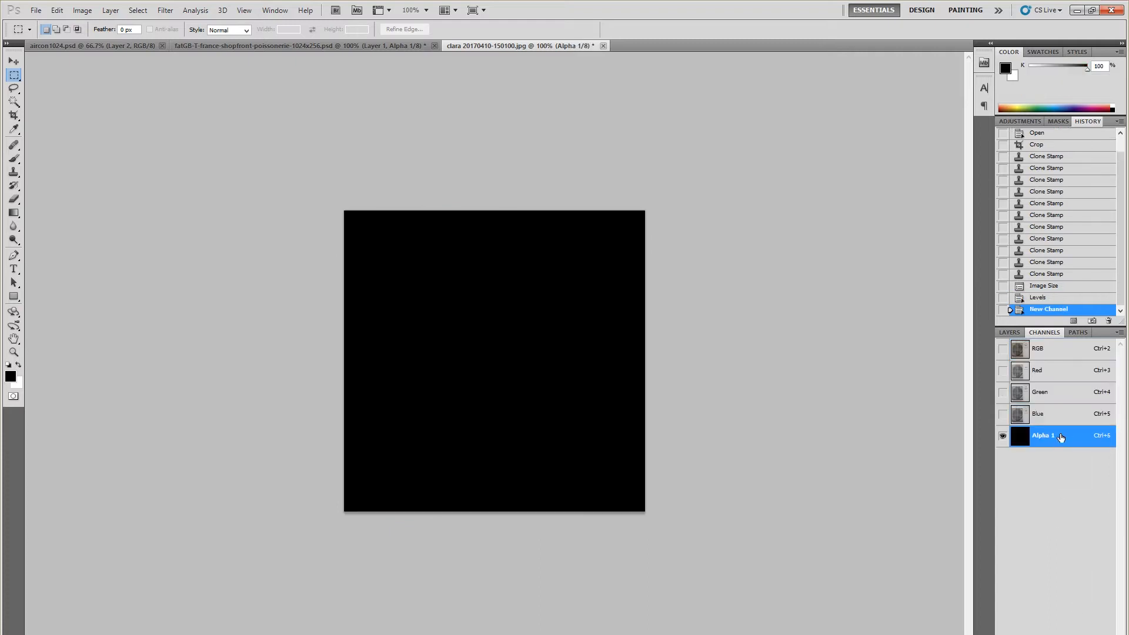
{"action": "left_click", "coordinate": [1003, 349]}
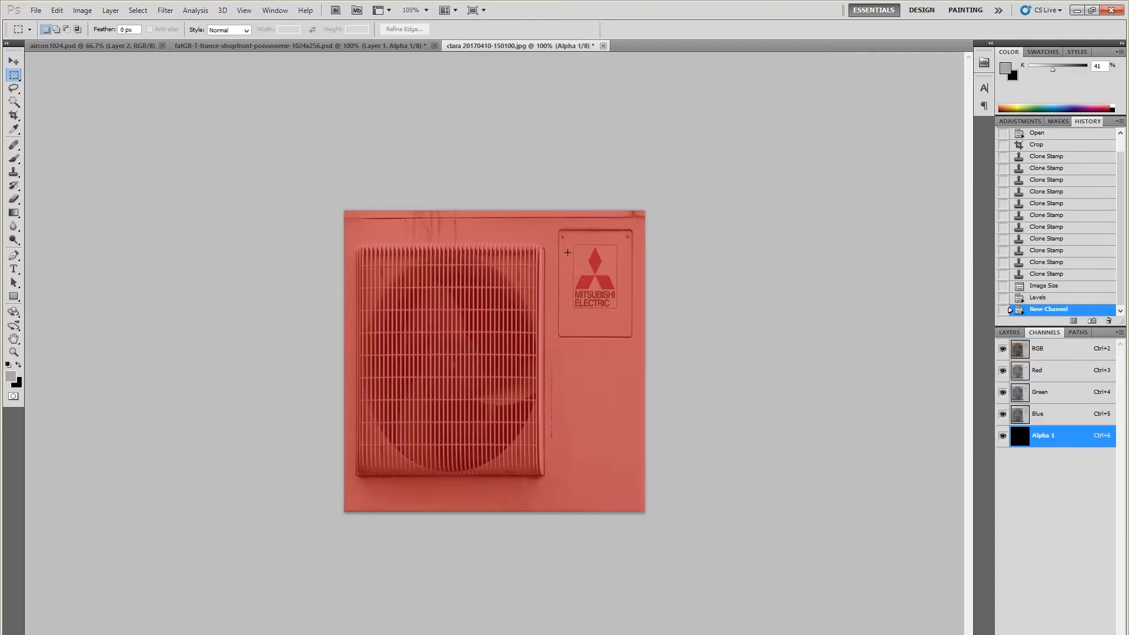
{"action": "key", "text": "ctrl+plus"}
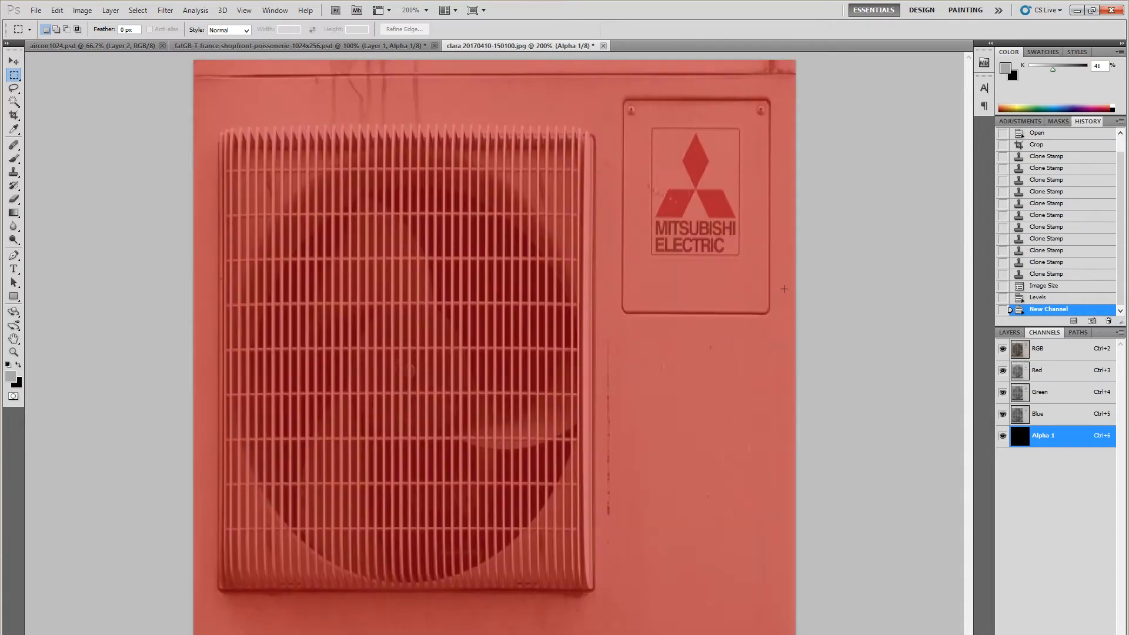
{"action": "key", "text": "ctrl+plus"}
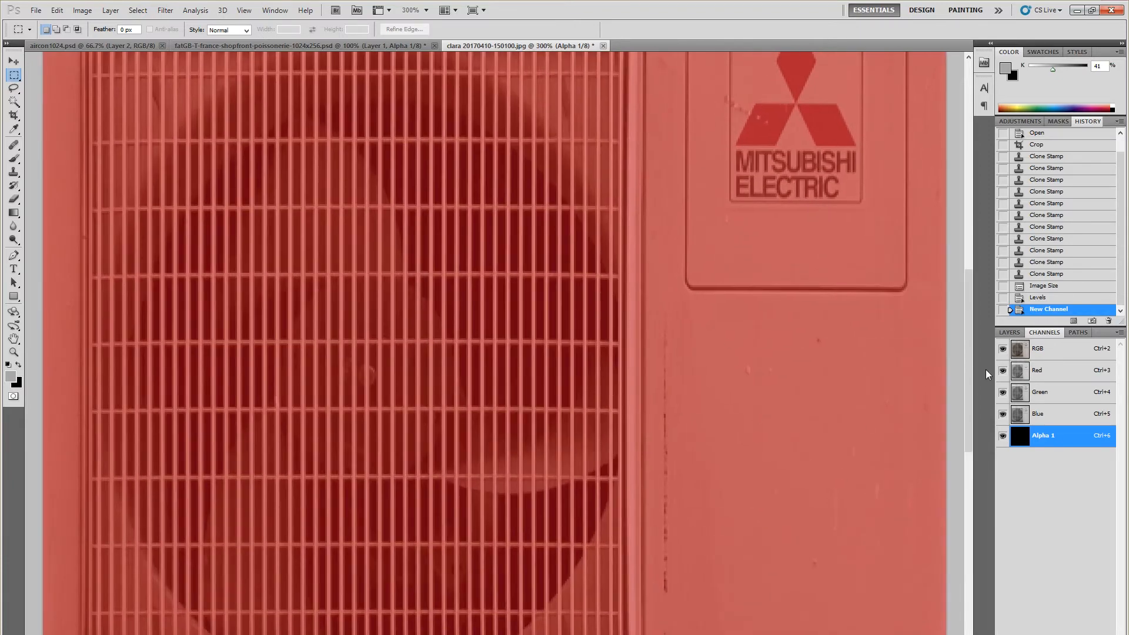
{"action": "left_click_drag", "start_coordinate": [968, 372], "coordinate": [968, 305]}
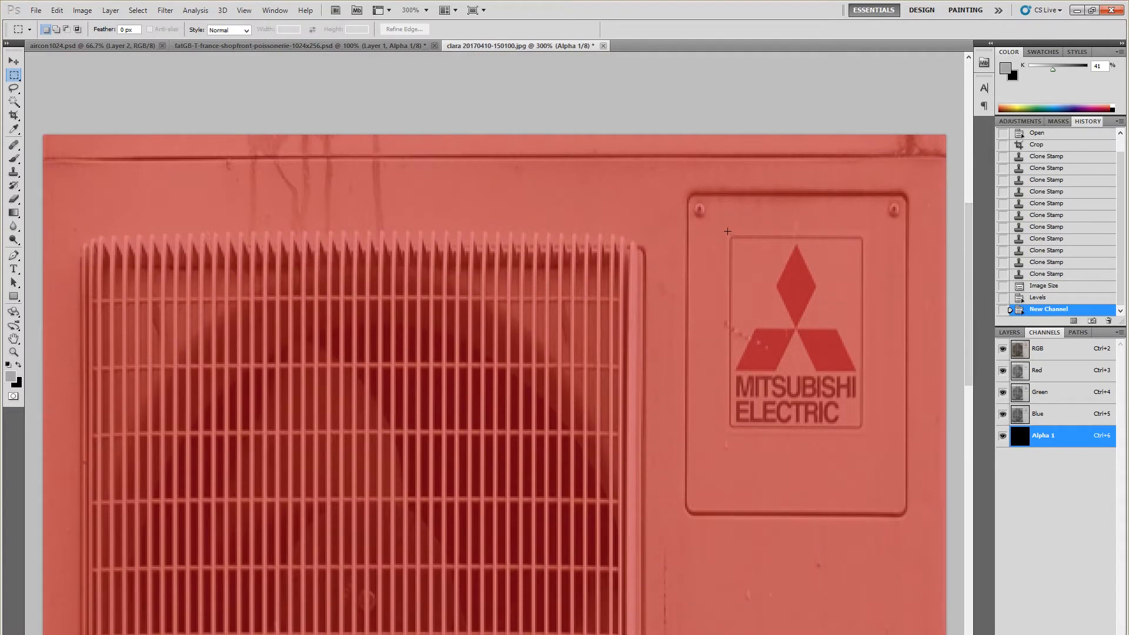
{"action": "left_click_drag", "start_coordinate": [848, 439], "coordinate": [866, 433]}
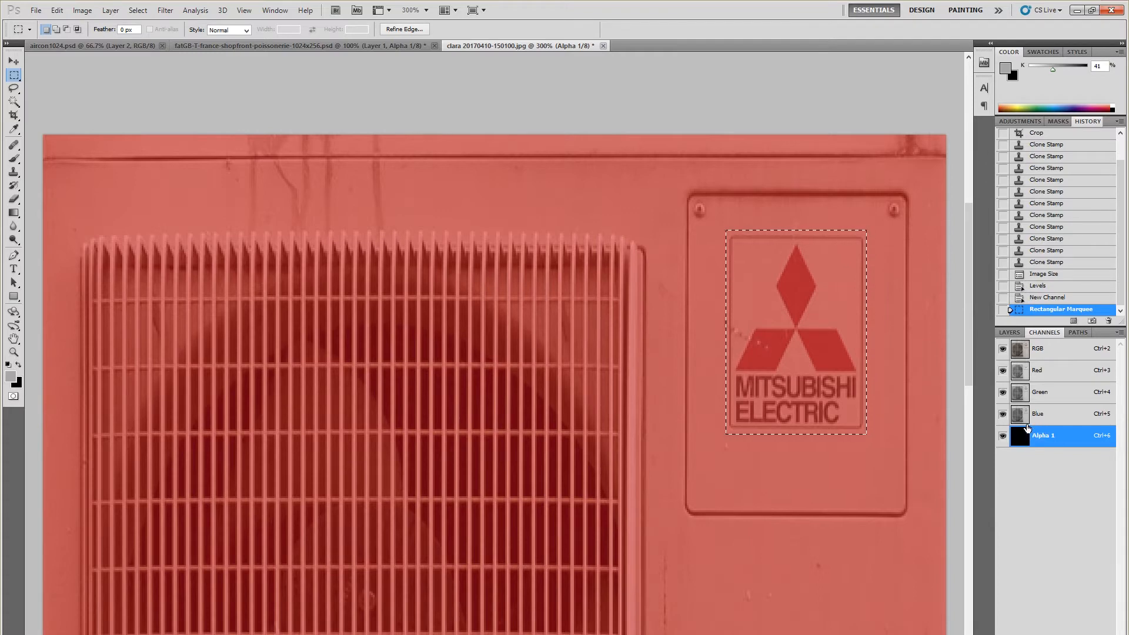
Step: Set the foreground colour to the mid grey 8f8f8f
{"action": "left_click", "coordinate": [10, 377]}
{"action": "left_click_drag", "start_coordinate": [621, 166], "coordinate": [609, 171]}
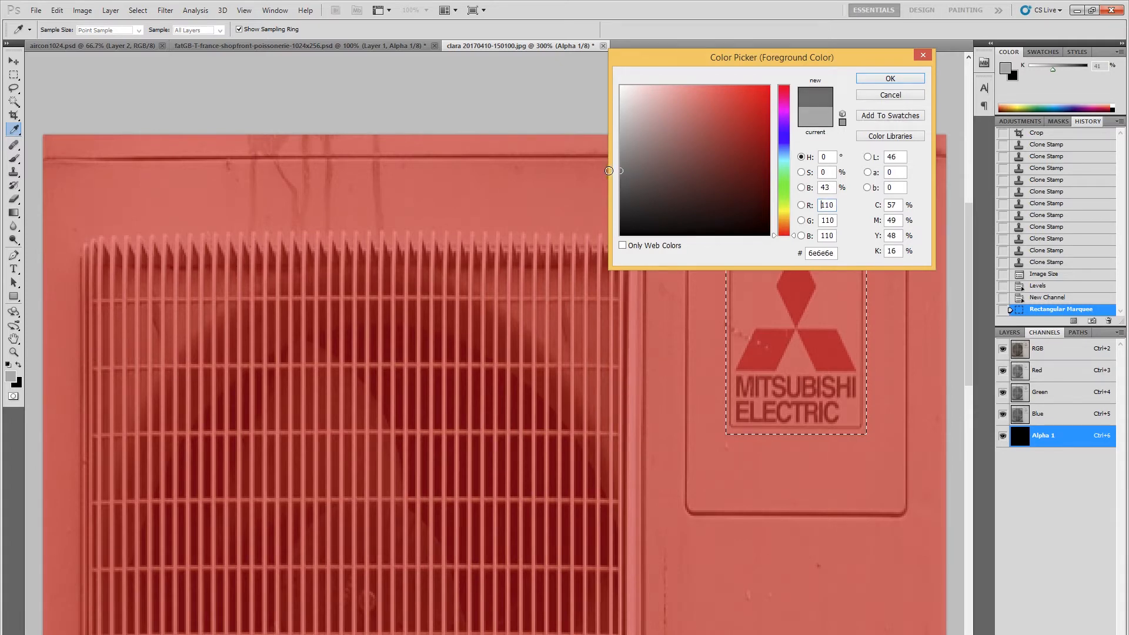
{"action": "mouse_move", "coordinate": [609, 170]}
{"action": "left_mouse_down"}
{"action": "mouse_move", "coordinate": [606, 94]}
{"action": "mouse_move", "coordinate": [619, 83]}
{"action": "mouse_move", "coordinate": [609, 232]}
{"action": "mouse_move", "coordinate": [603, 151]}
{"action": "left_mouse_up"}
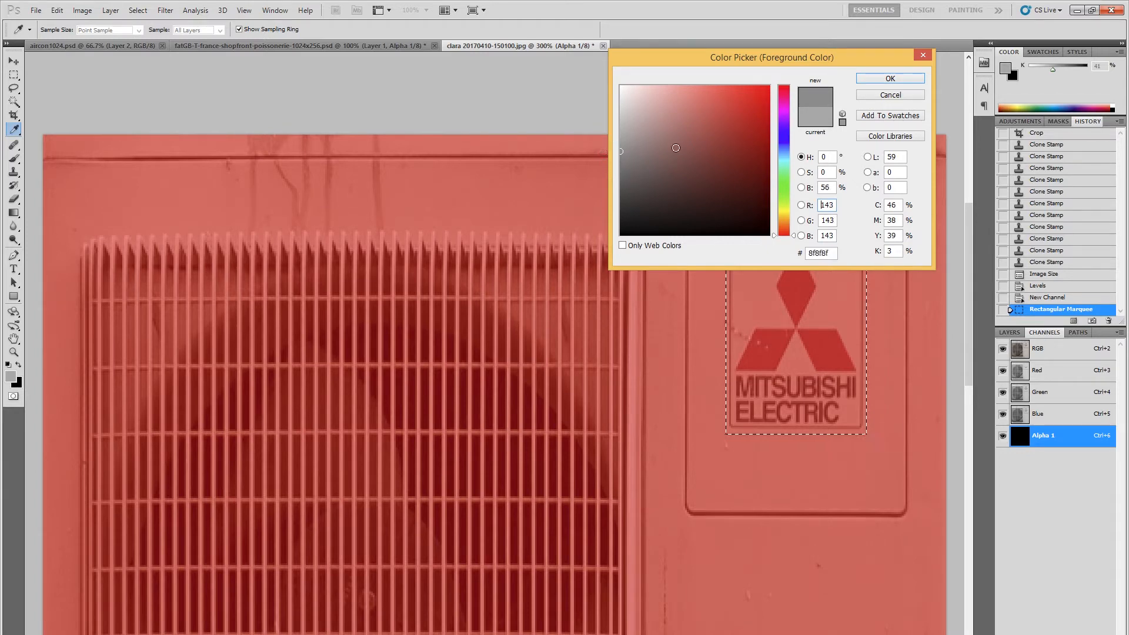
{"action": "left_click", "coordinate": [907, 80]}
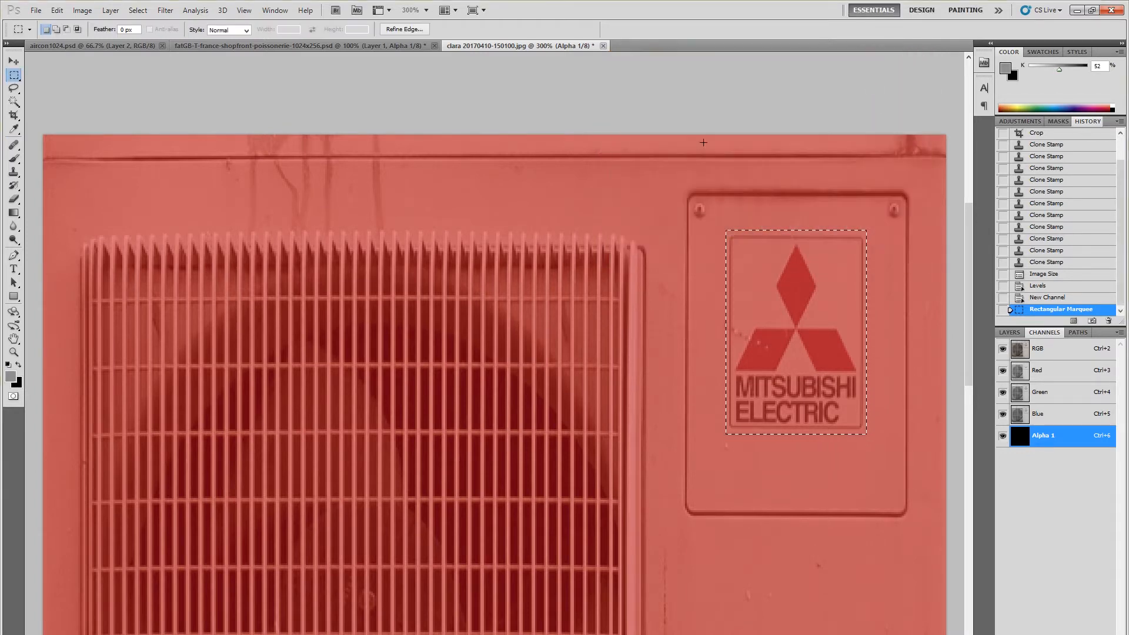
Step: Invert the selection and fill the alpha channel outside the logo label with the foreground grey using the Gradient tool, leaving nothing selected
{"action": "left_click", "coordinate": [137, 10]}
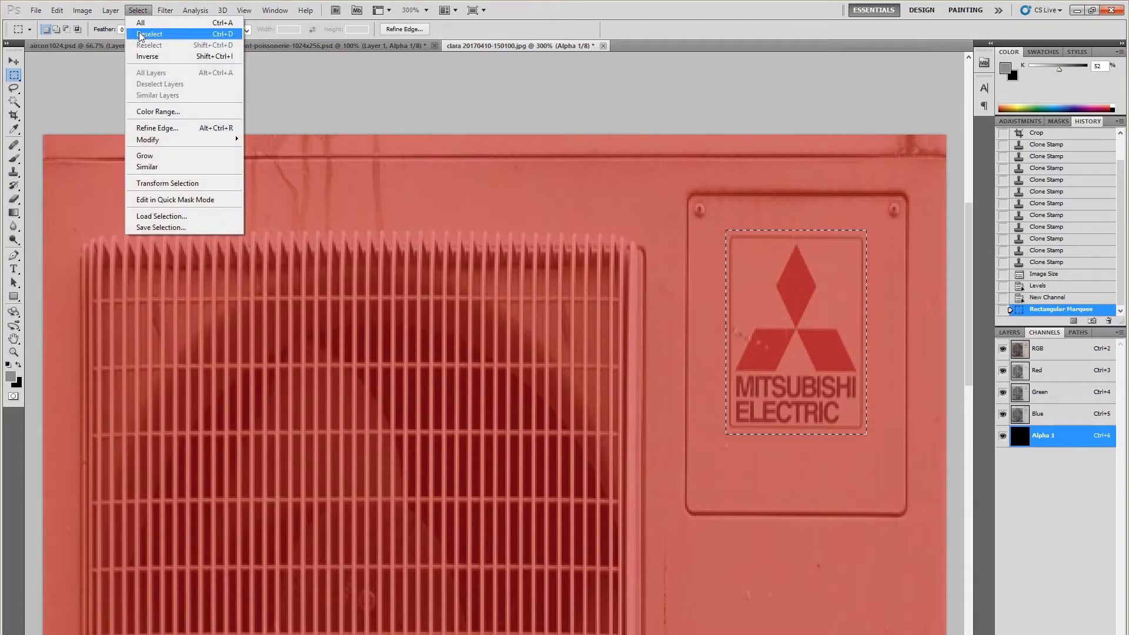
{"action": "left_click", "coordinate": [155, 58]}
{"action": "key", "text": "ctrl+minus"}
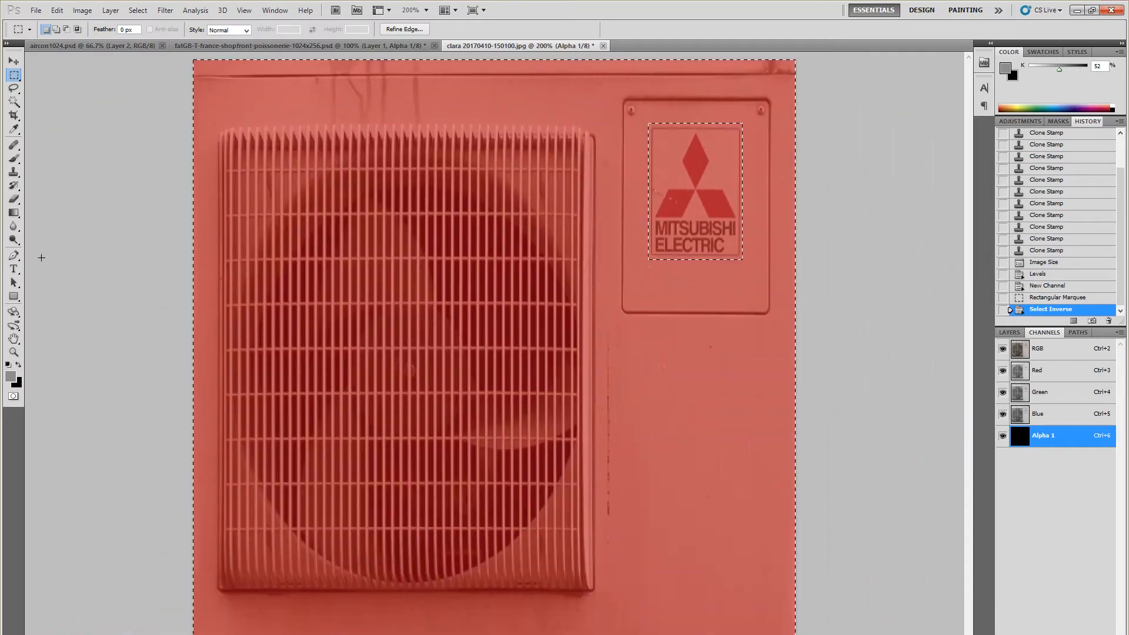
{"action": "key", "text": "g"}
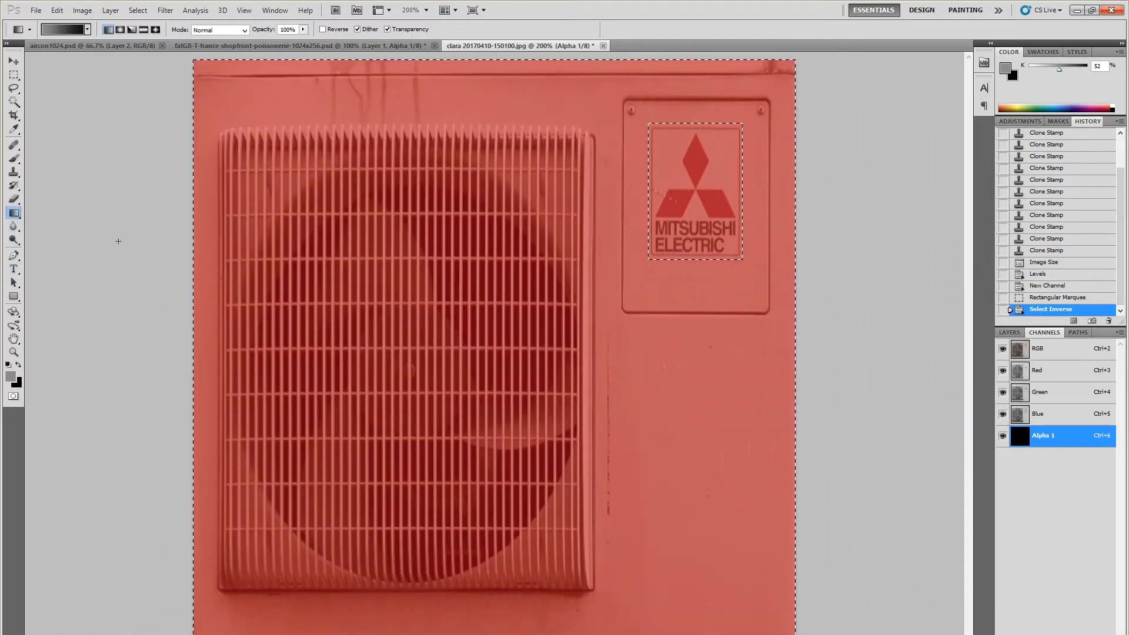
{"action": "left_click_drag", "start_coordinate": [108, 201], "coordinate": [70, 211]}
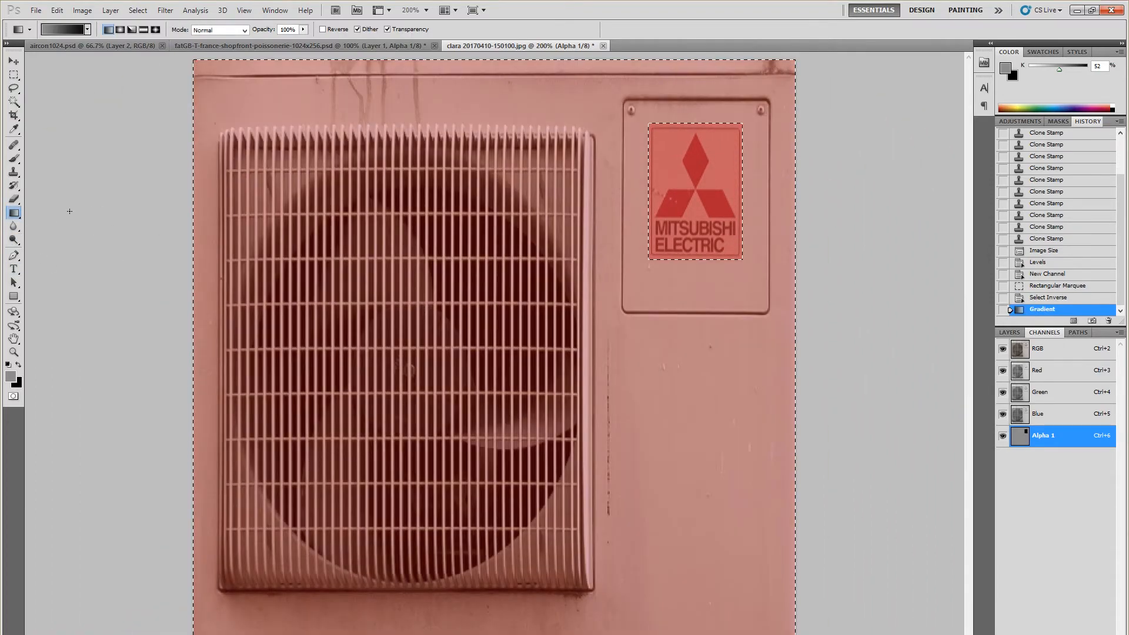
{"action": "key", "text": "m"}
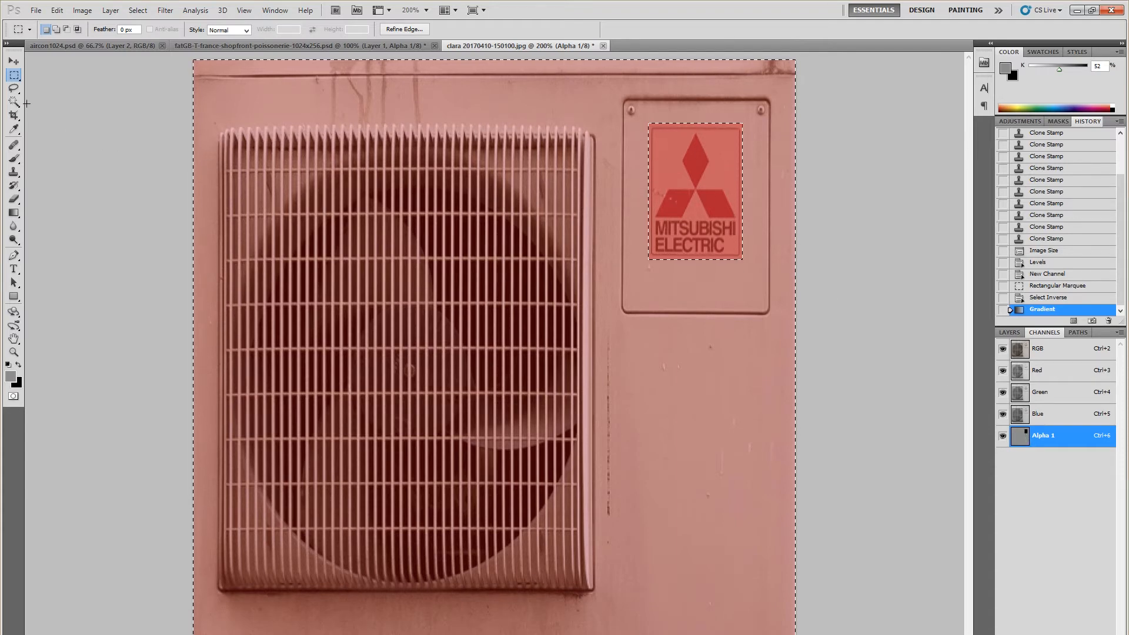
{"action": "key", "text": "ctrl+d"}
{"action": "key", "text": "ctrl+minus"}
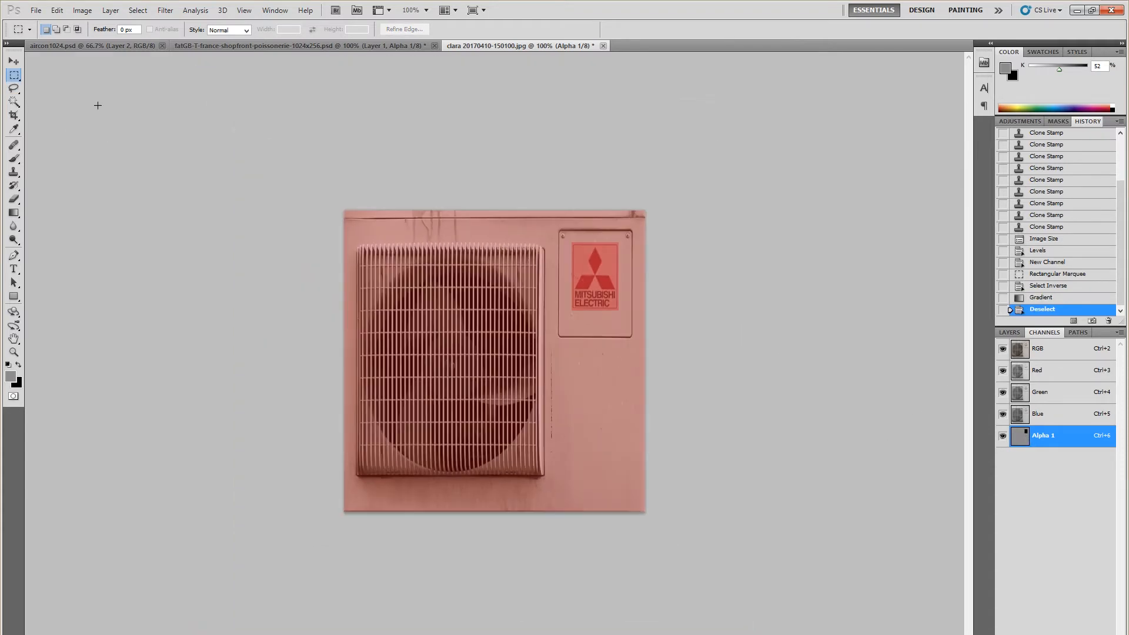
Step: Start saving the texture under a new name and browse to D:\Game design\textures\electrics as the destination
{"action": "left_click", "coordinate": [35, 10]}
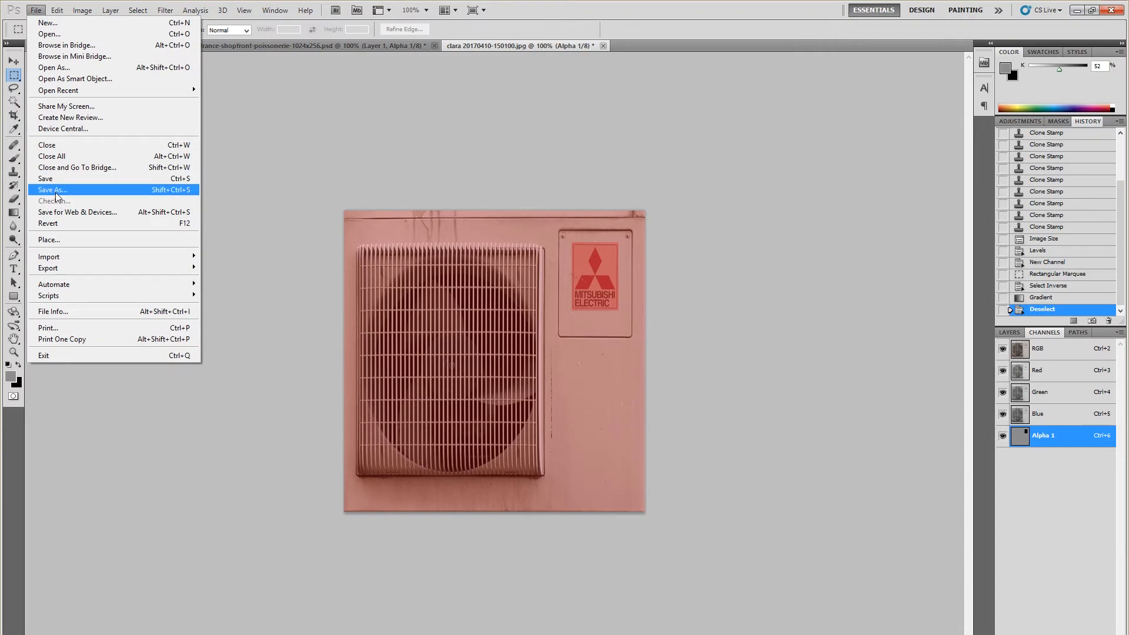
{"action": "left_click", "coordinate": [56, 194]}
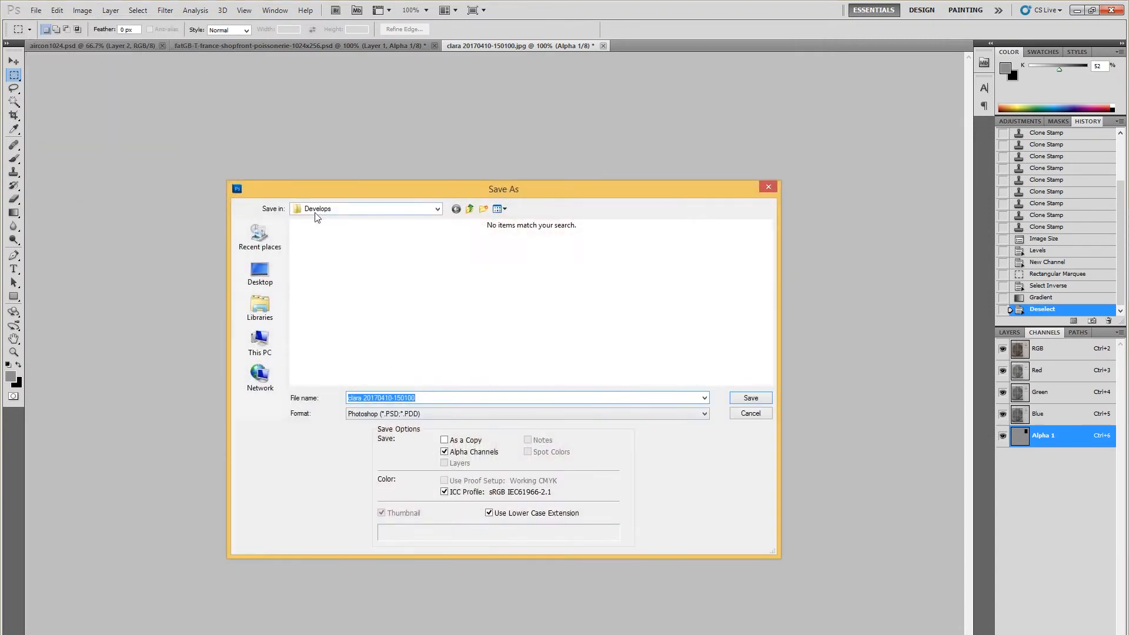
{"action": "left_click", "coordinate": [259, 340]}
{"action": "double_click", "coordinate": [475, 332]}
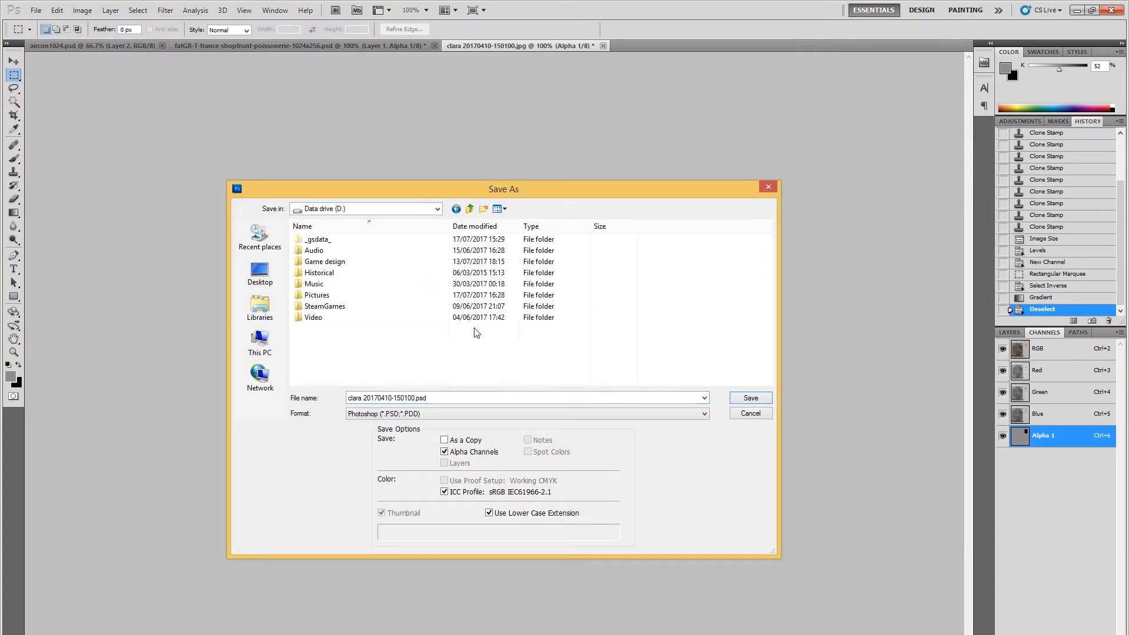
{"action": "double_click", "coordinate": [537, 261]}
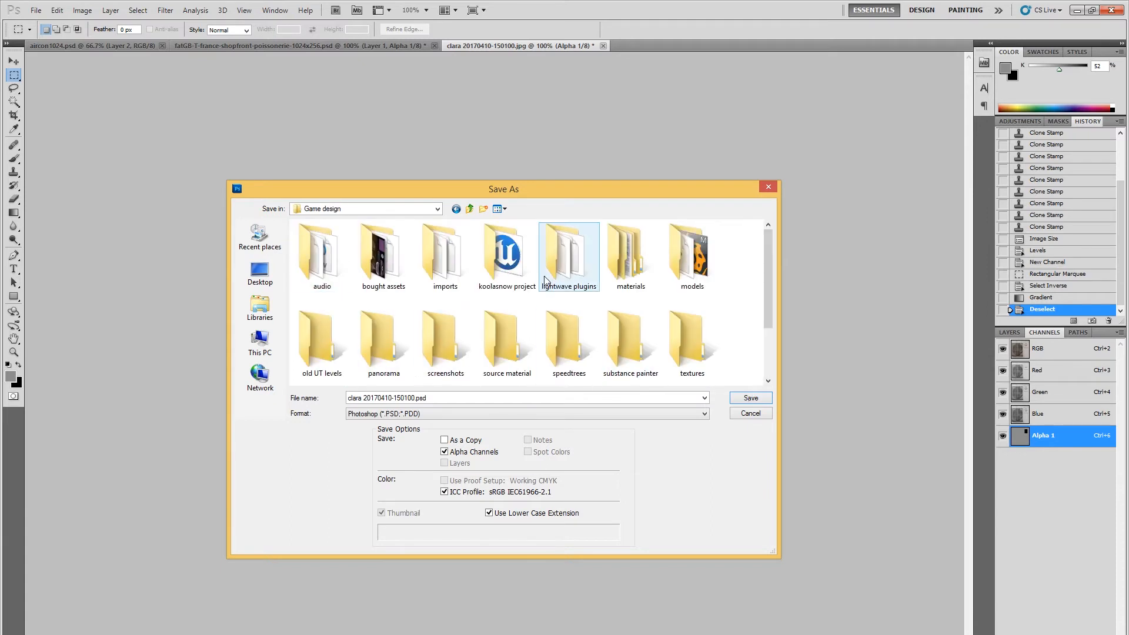
{"action": "left_click", "coordinate": [675, 351]}
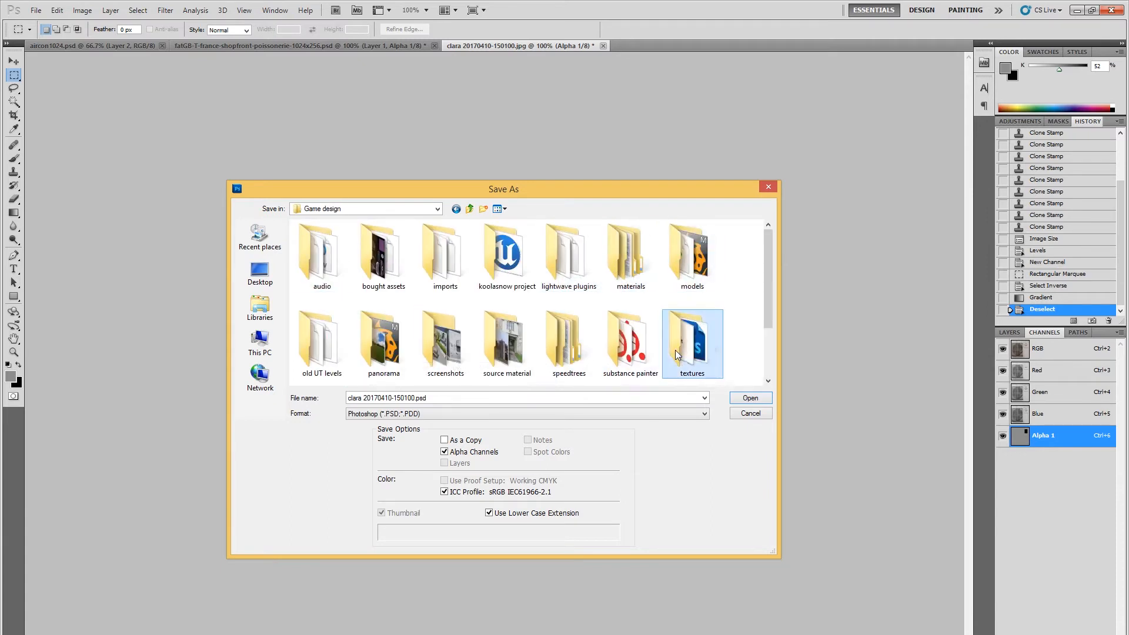
{"action": "double_click", "coordinate": [674, 351]}
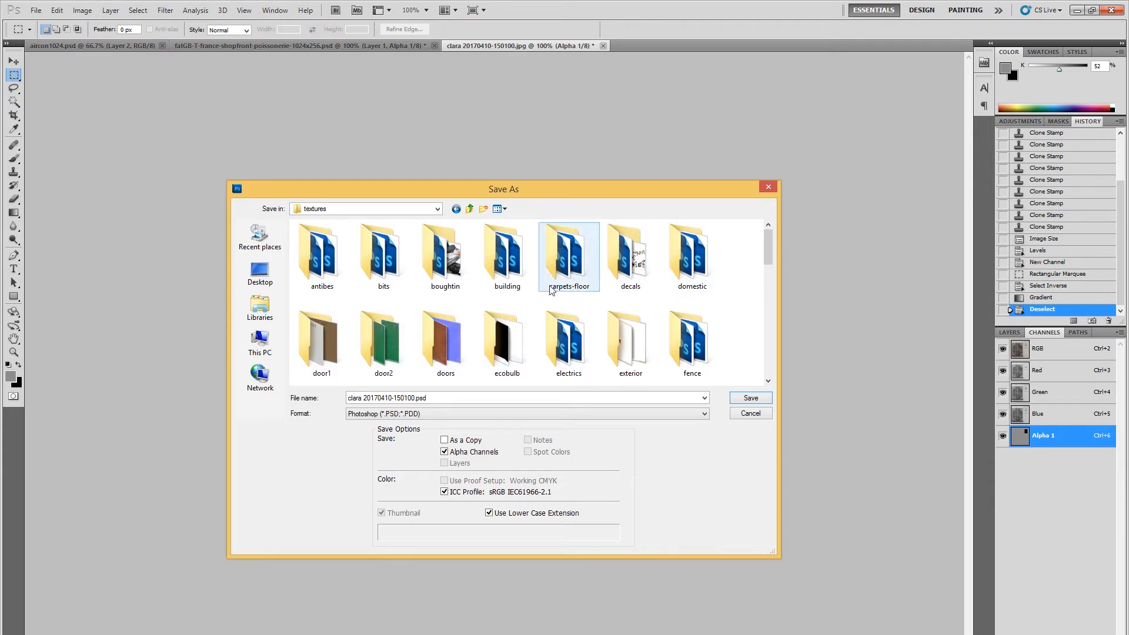
{"action": "scroll", "coordinate": [736, 330], "scroll_direction": "down", "scroll_amount": 1}
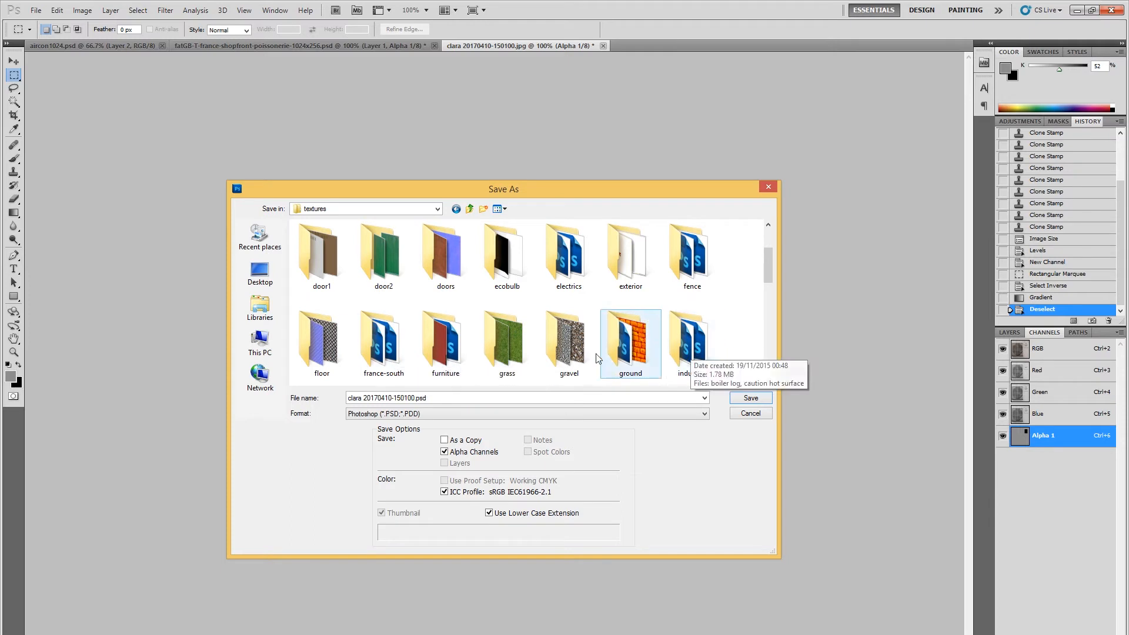
{"action": "double_click", "coordinate": [563, 266]}
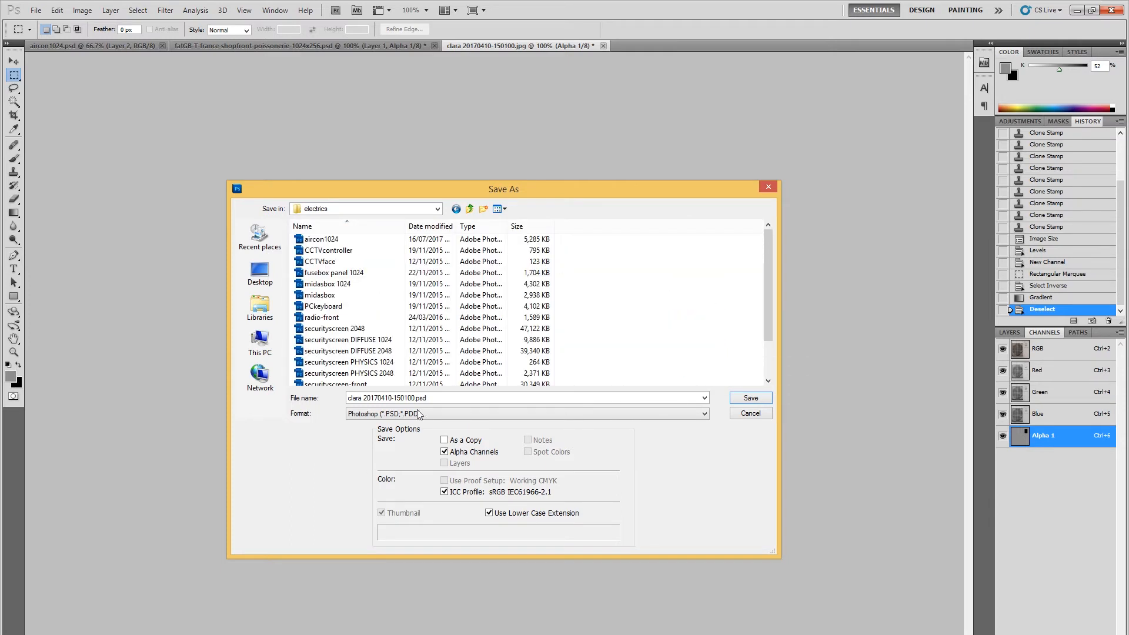
Step: Name the file fatGB-T-electrics-airconA-512 and save it in Photoshop format with its alpha channel
{"action": "left_click", "coordinate": [439, 399]}
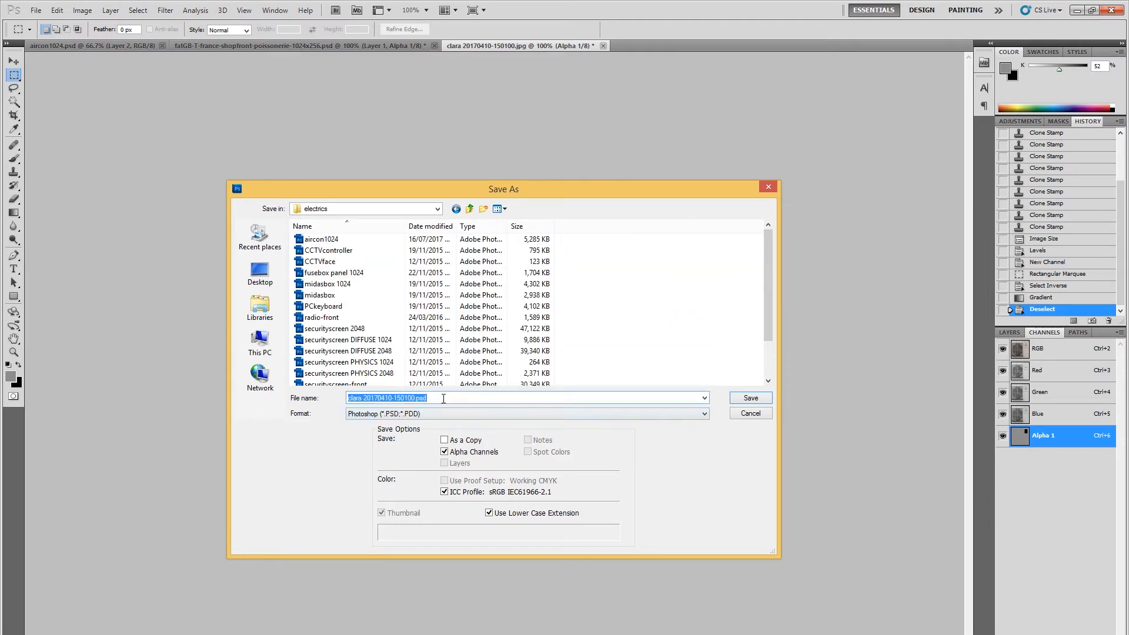
{"action": "type", "text": "fatGB-"}
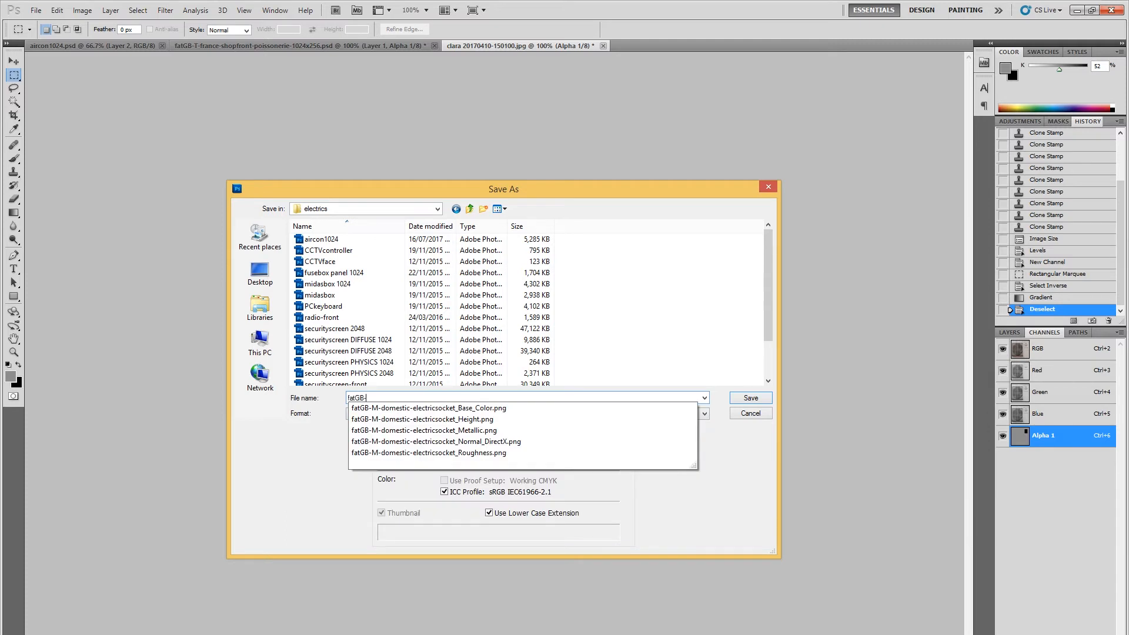
{"action": "type", "text": "T-electrics-airconA-512"}
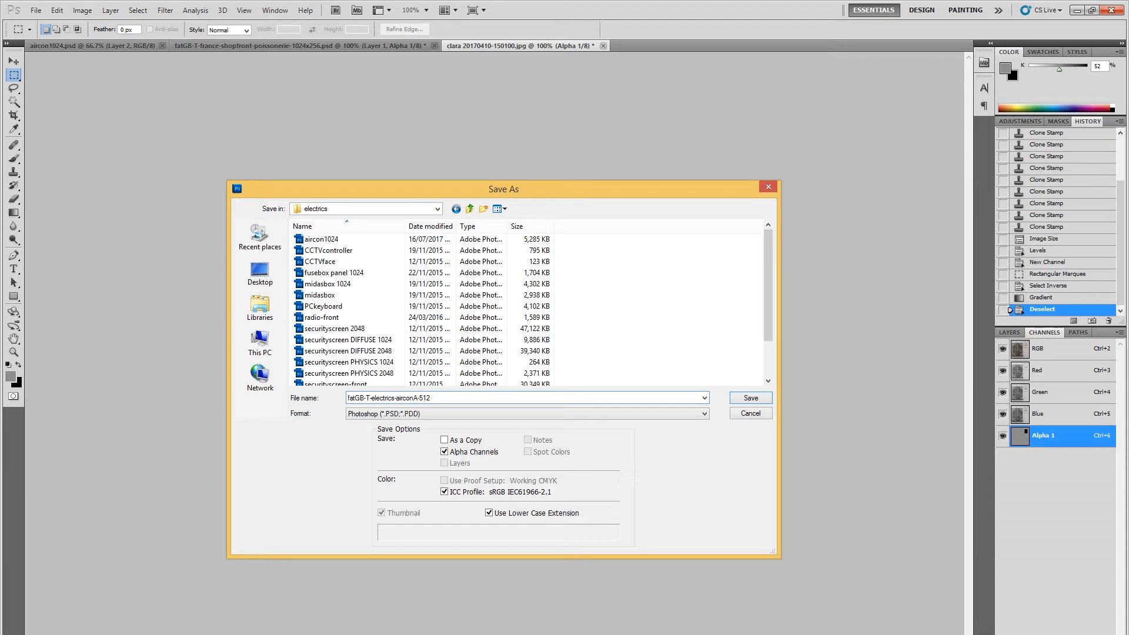
{"action": "key", "text": "Return"}
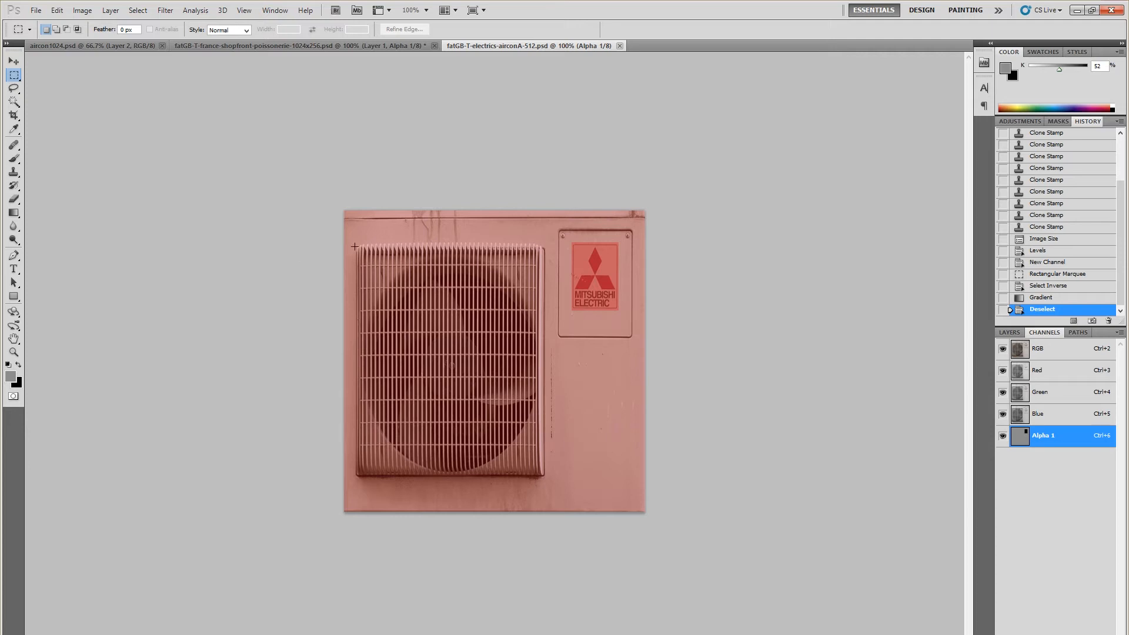
Step: Switch to Unreal Editor and create a folder named skins inside fatGBmaterials/electrics
{"action": "key", "text": "alt+Tab"}
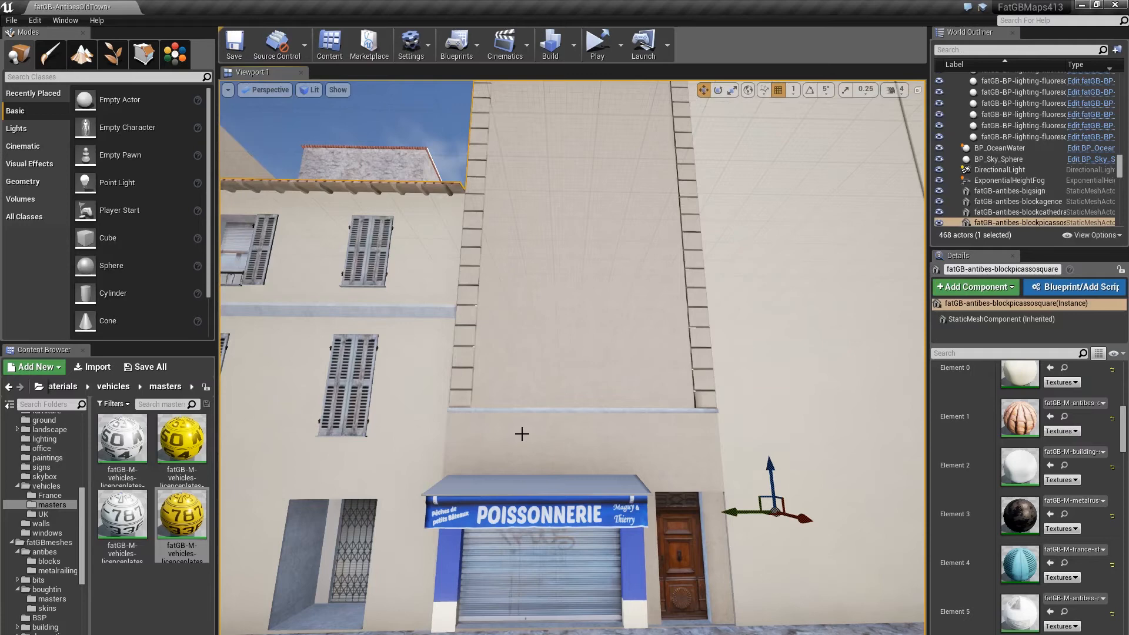
{"action": "right_click_drag", "start_coordinate": [522, 434], "coordinate": [250, 529]}
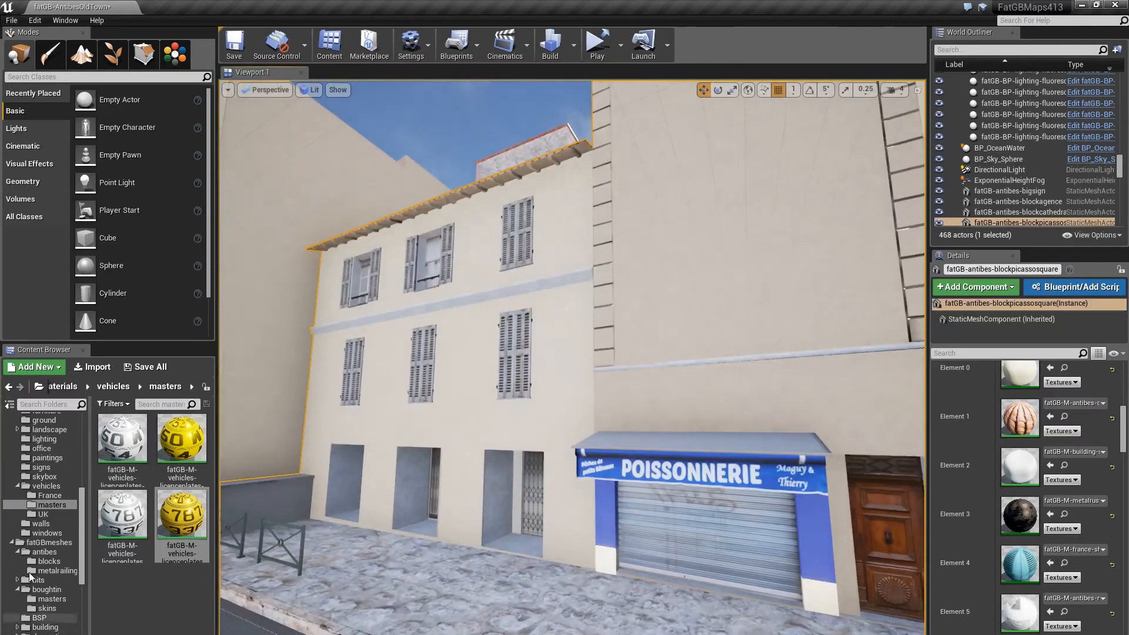
{"action": "left_click", "coordinate": [77, 507]}
{"action": "left_click_drag", "start_coordinate": [84, 513], "coordinate": [72, 476]}
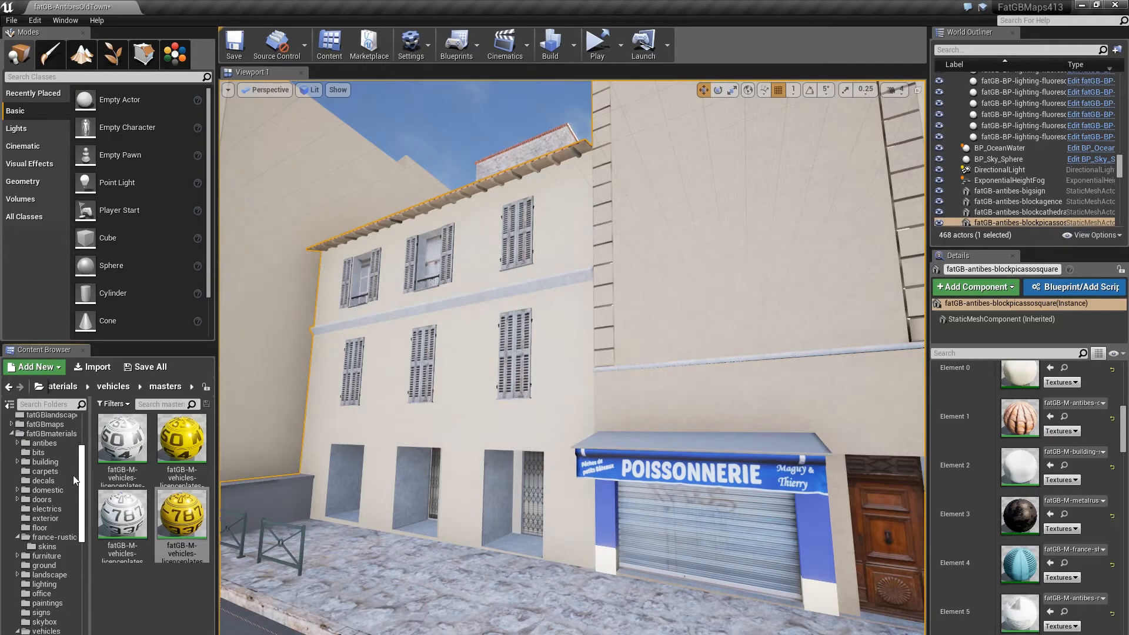
{"action": "left_click", "coordinate": [46, 509]}
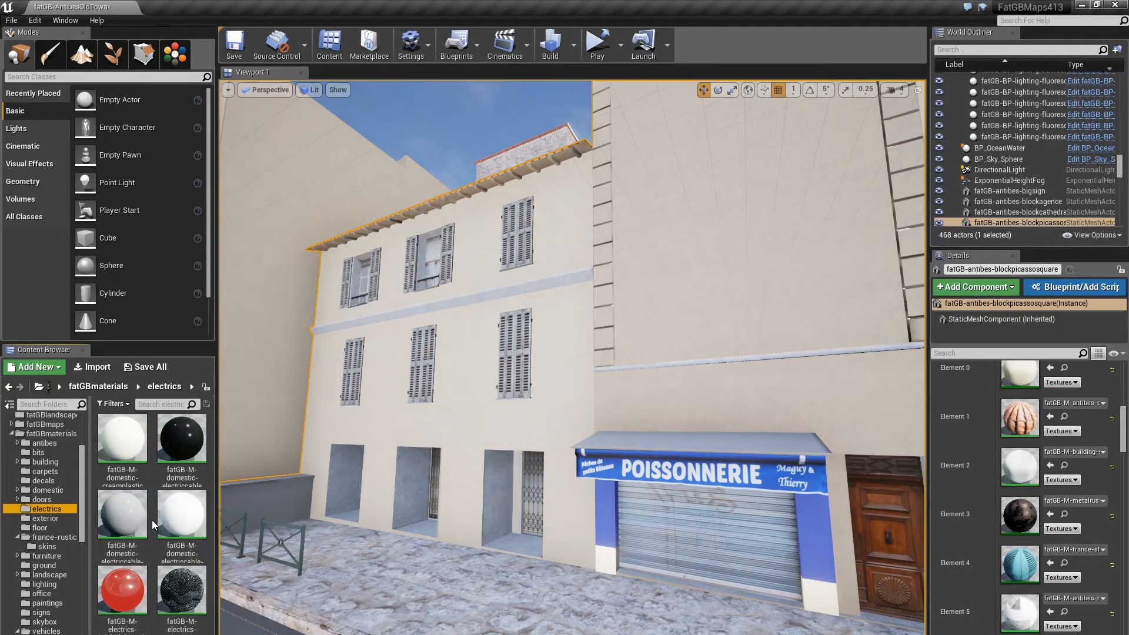
{"action": "right_click", "coordinate": [41, 511]}
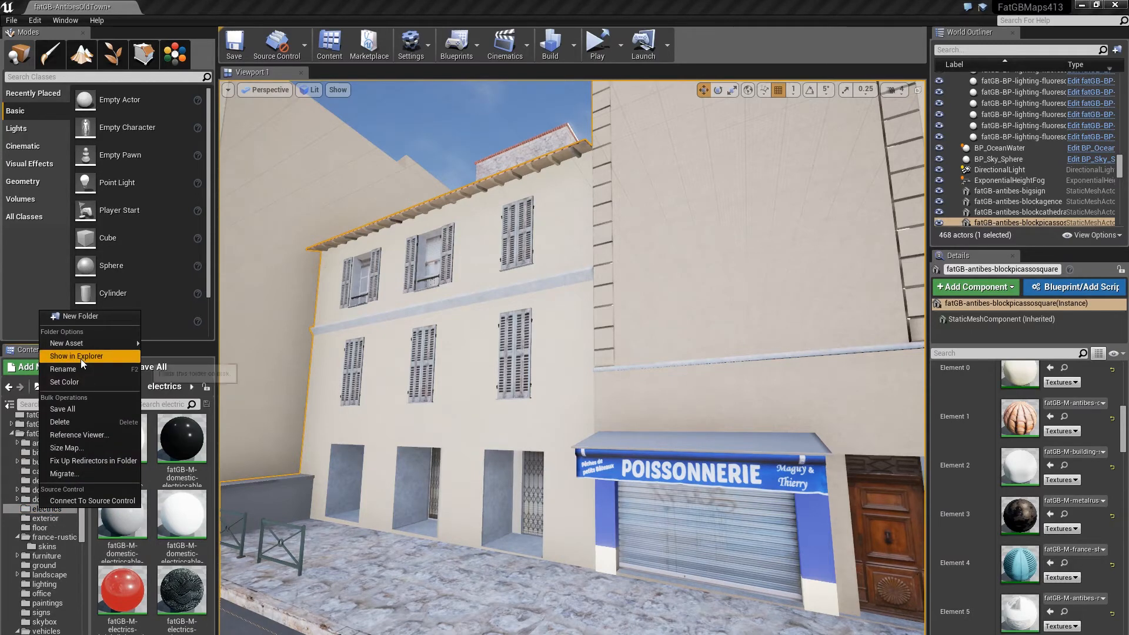
{"action": "left_click", "coordinate": [72, 315]}
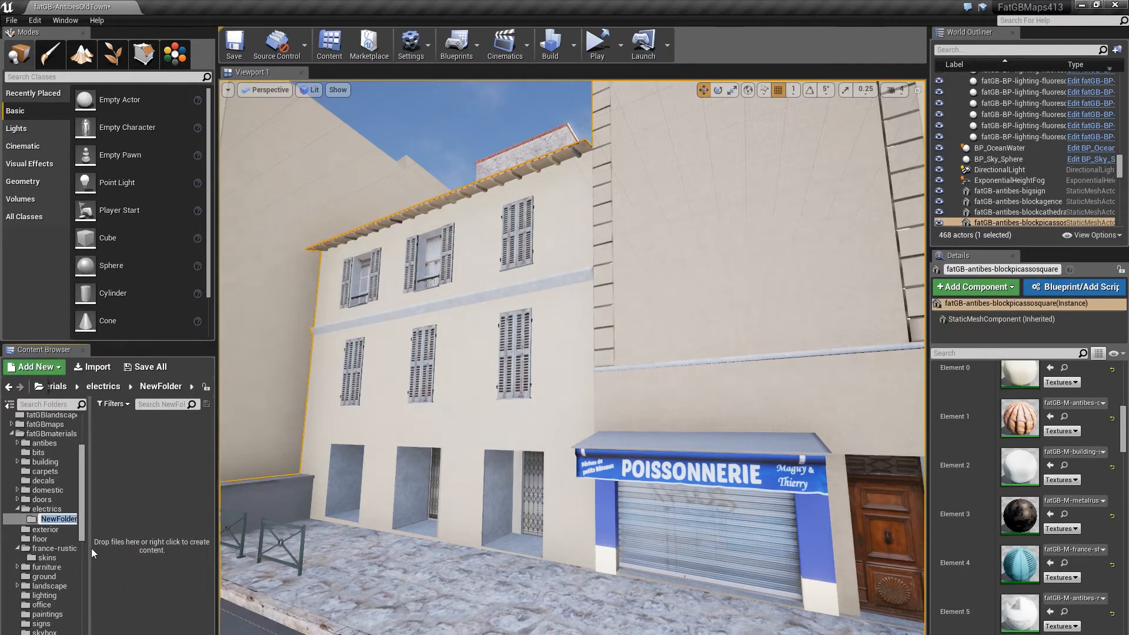
{"action": "type", "text": "skins"}
{"action": "key", "text": "Return"}
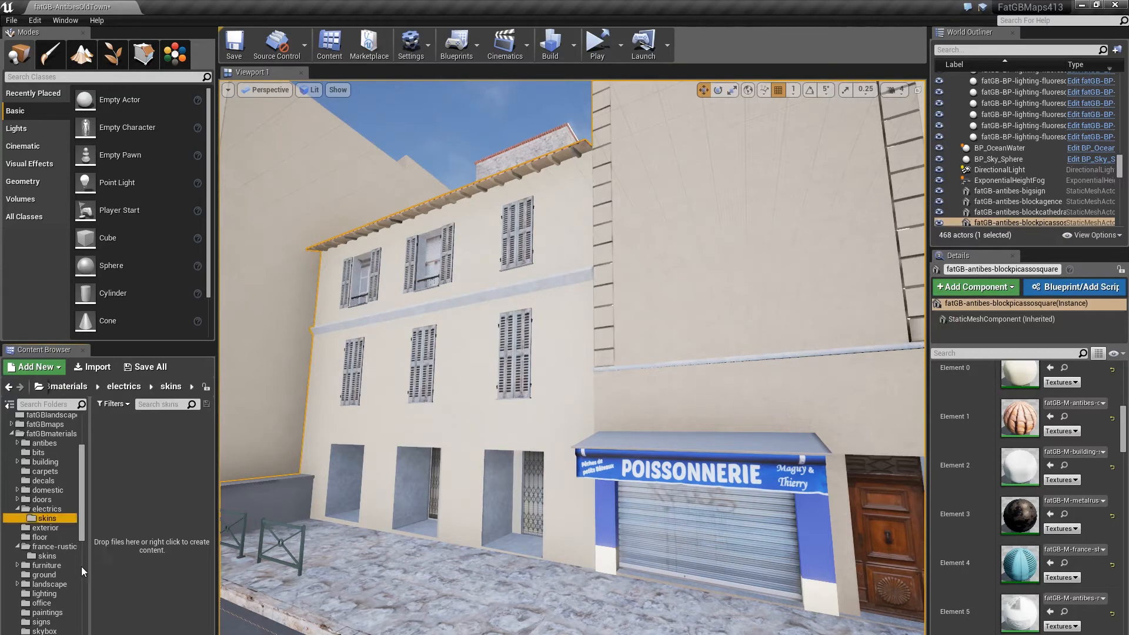
Step: Browse the fatGBtextures folders and look through the textures stored in its building folder
{"action": "left_click_drag", "start_coordinate": [87, 502], "coordinate": [81, 623]}
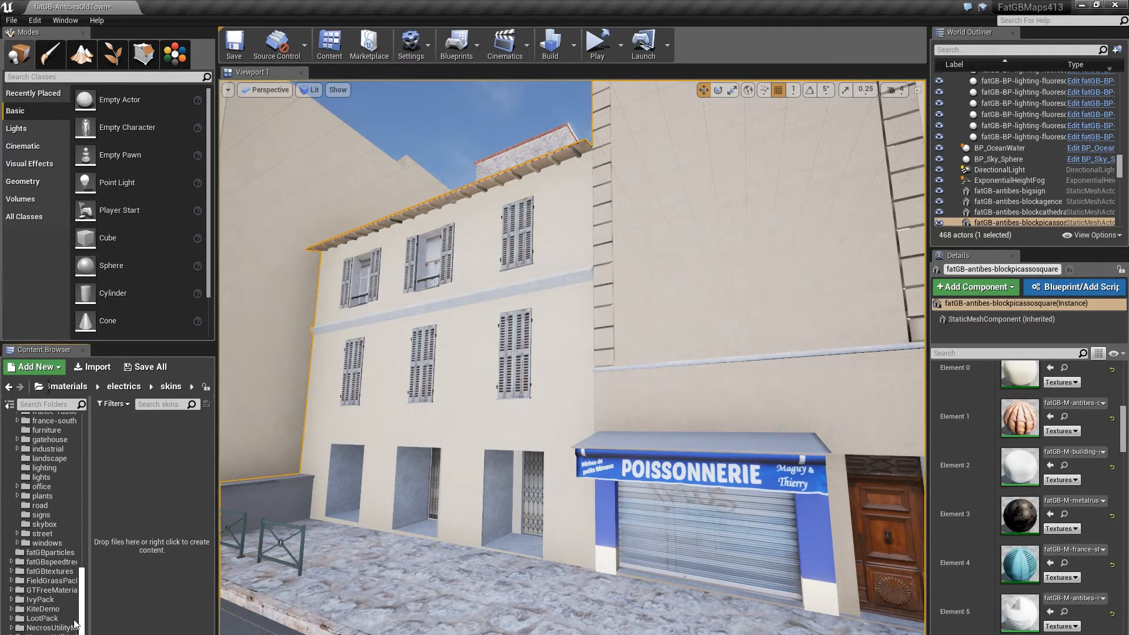
{"action": "left_click", "coordinate": [11, 571]}
{"action": "scroll", "coordinate": [41, 580], "scroll_direction": "down", "scroll_amount": 2}
{"action": "left_click", "coordinate": [47, 563]}
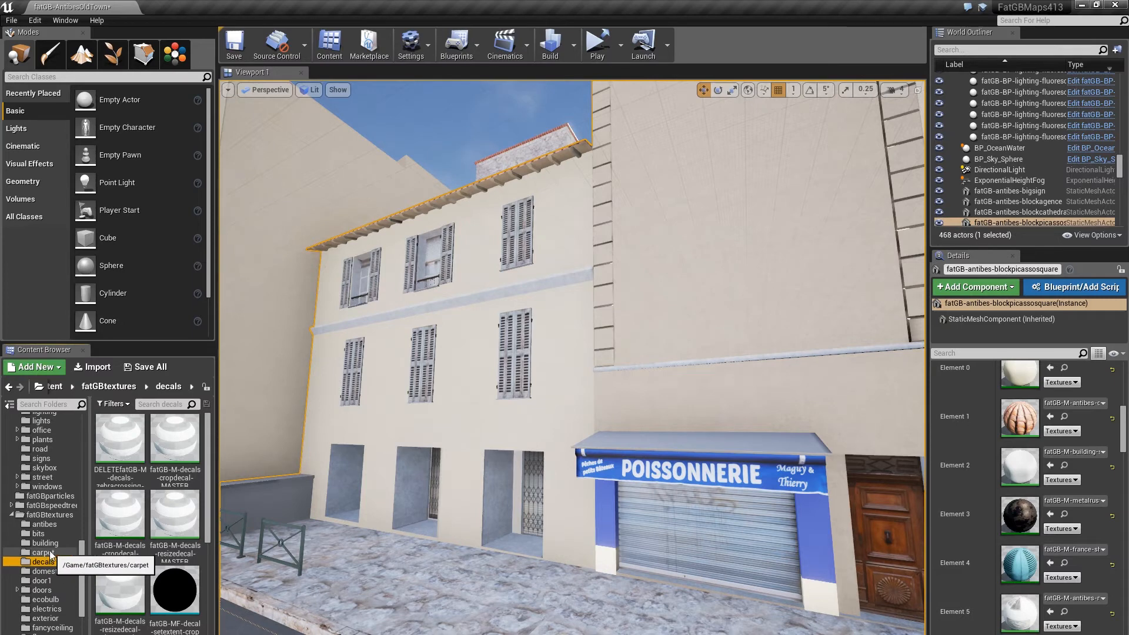
{"action": "key", "text": "Up"}
{"action": "key", "text": "Up"}
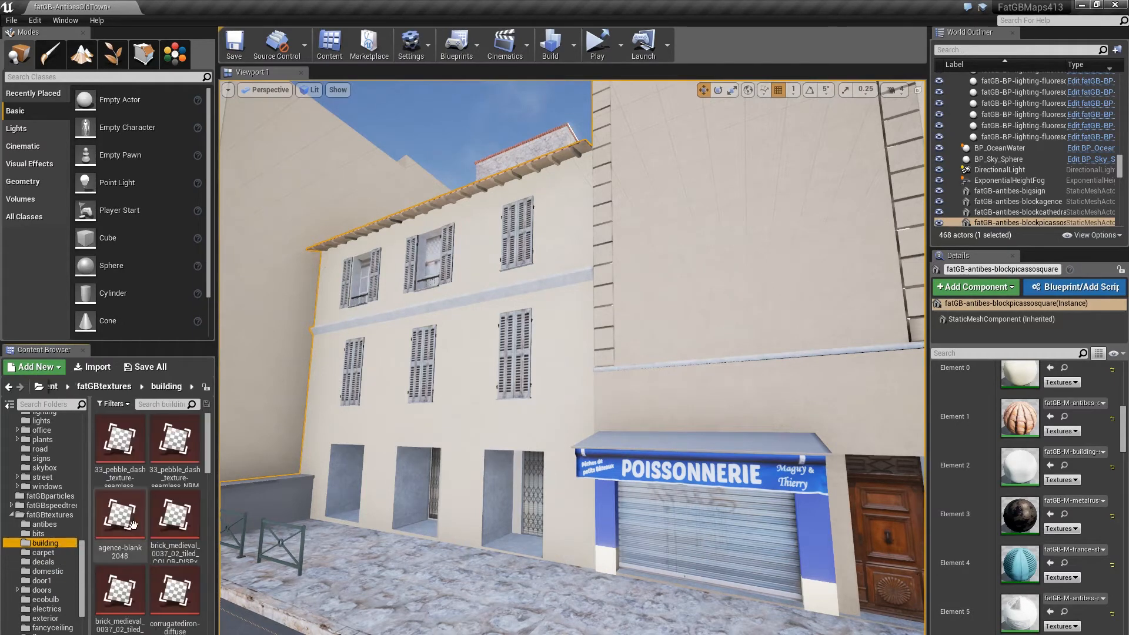
{"action": "scroll", "coordinate": [189, 492], "scroll_direction": "down", "scroll_amount": 8}
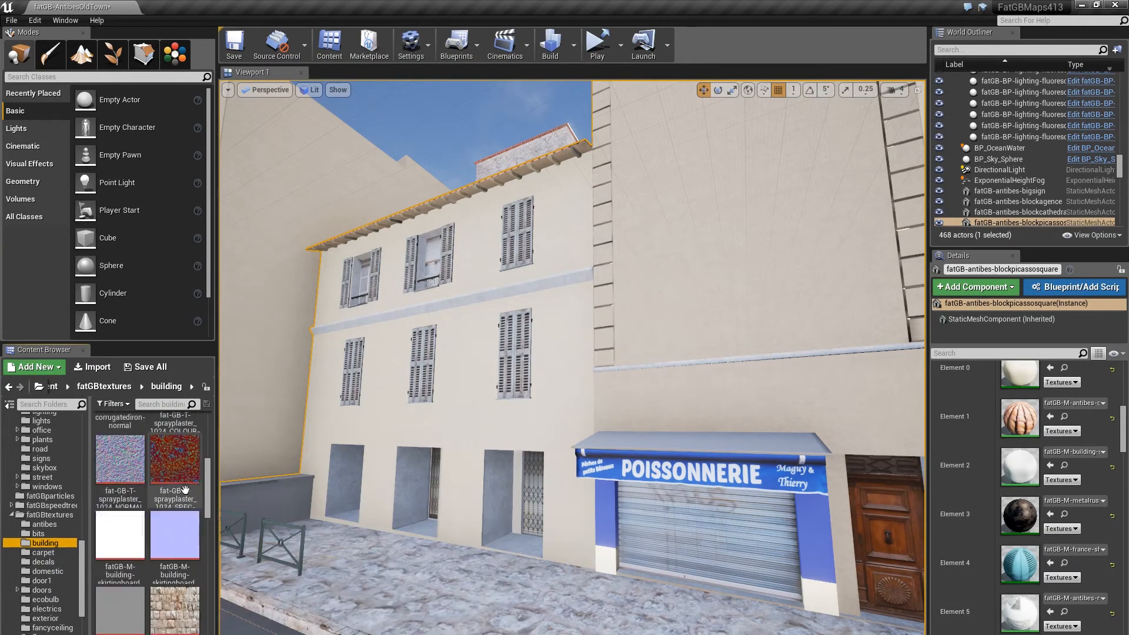
{"action": "scroll", "coordinate": [181, 496], "scroll_direction": "up", "scroll_amount": 8}
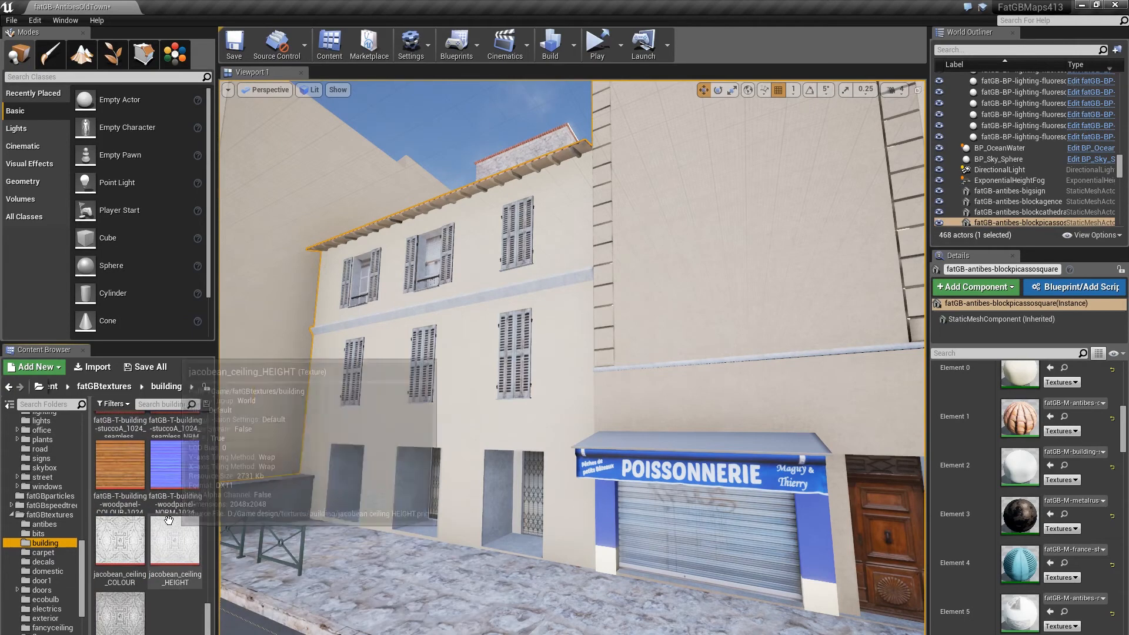
{"action": "scroll", "coordinate": [163, 582], "scroll_direction": "up", "scroll_amount": 1}
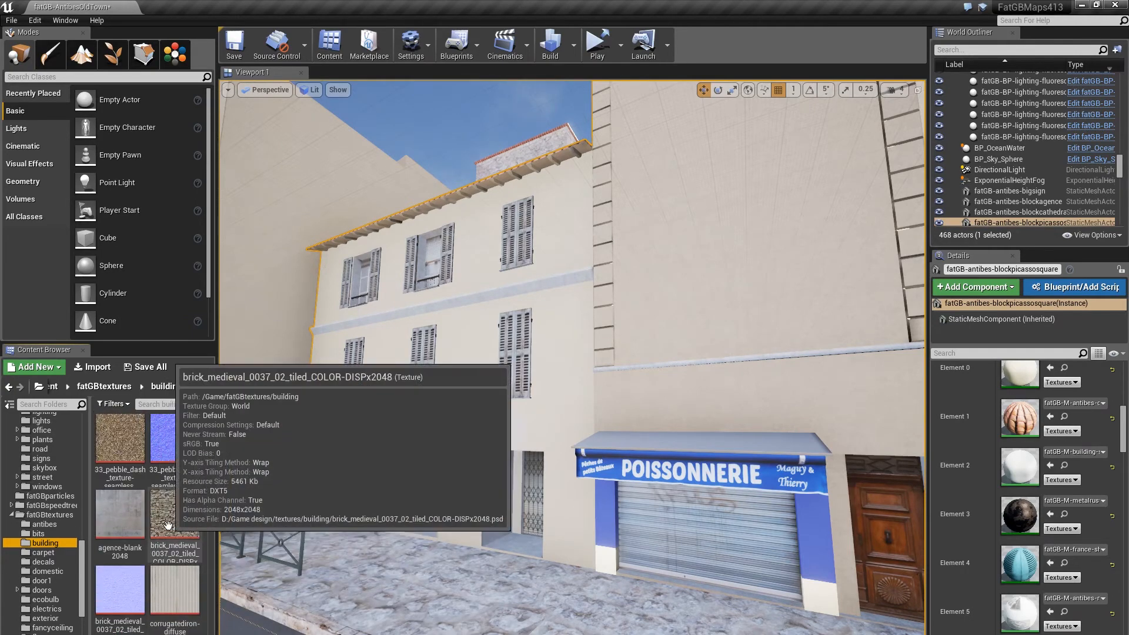
Step: Examine the dimensions, compression and import settings of the 33_pebble_dash_texture-seamless_NRM texture in an enlarged texture editor, closing it when done
{"action": "left_click", "coordinate": [163, 440]}
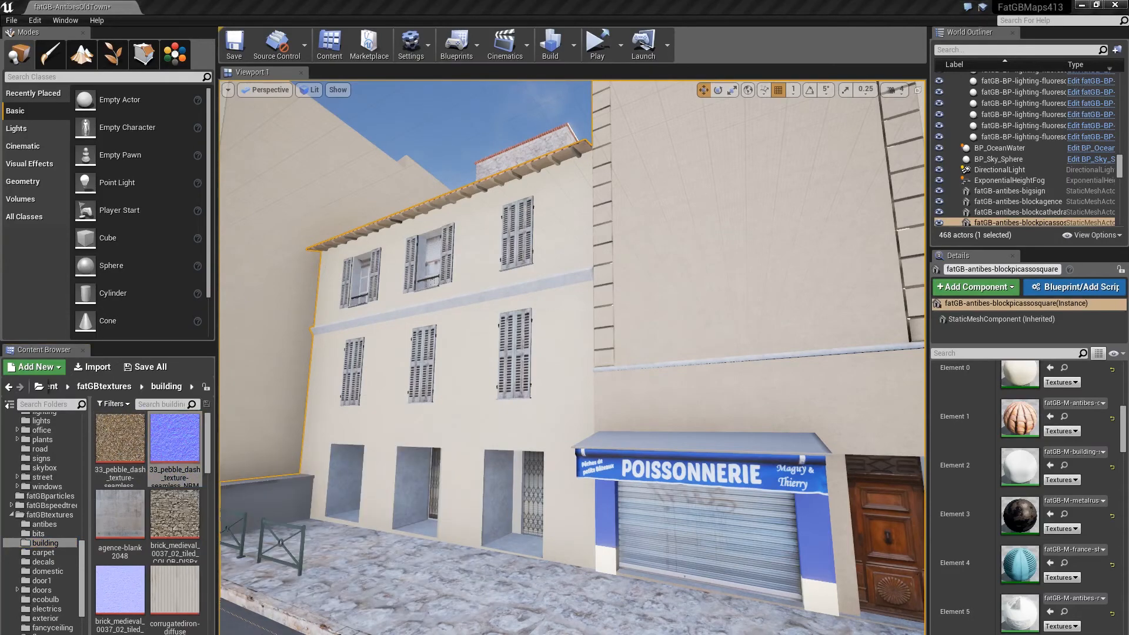
{"action": "double_click", "coordinate": [163, 440]}
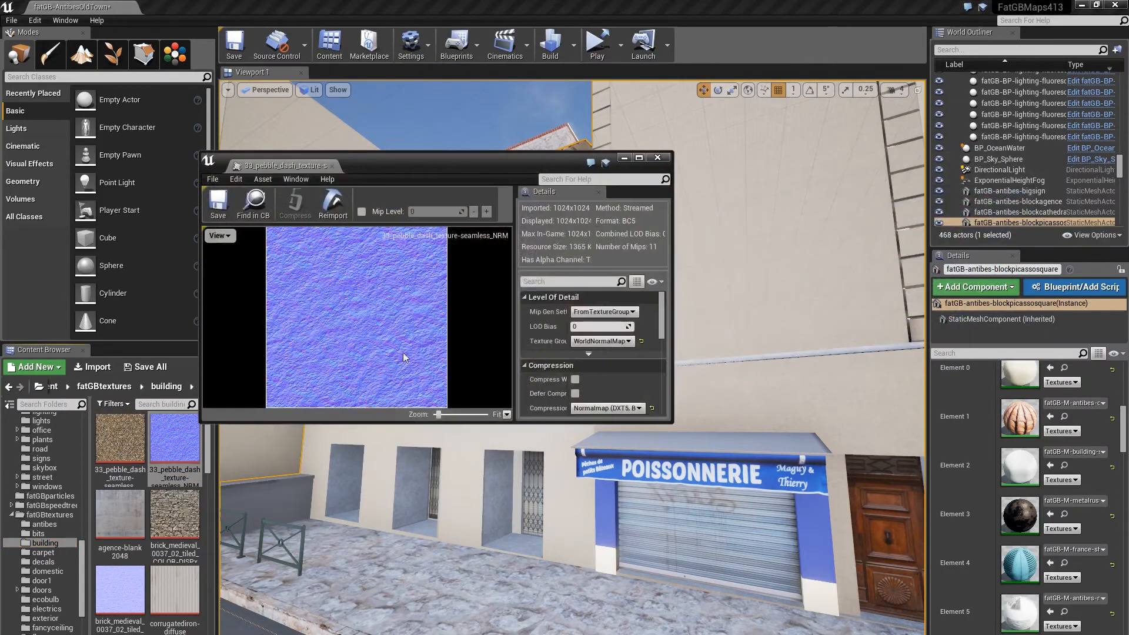
{"action": "left_click_drag", "start_coordinate": [543, 423], "coordinate": [544, 607]}
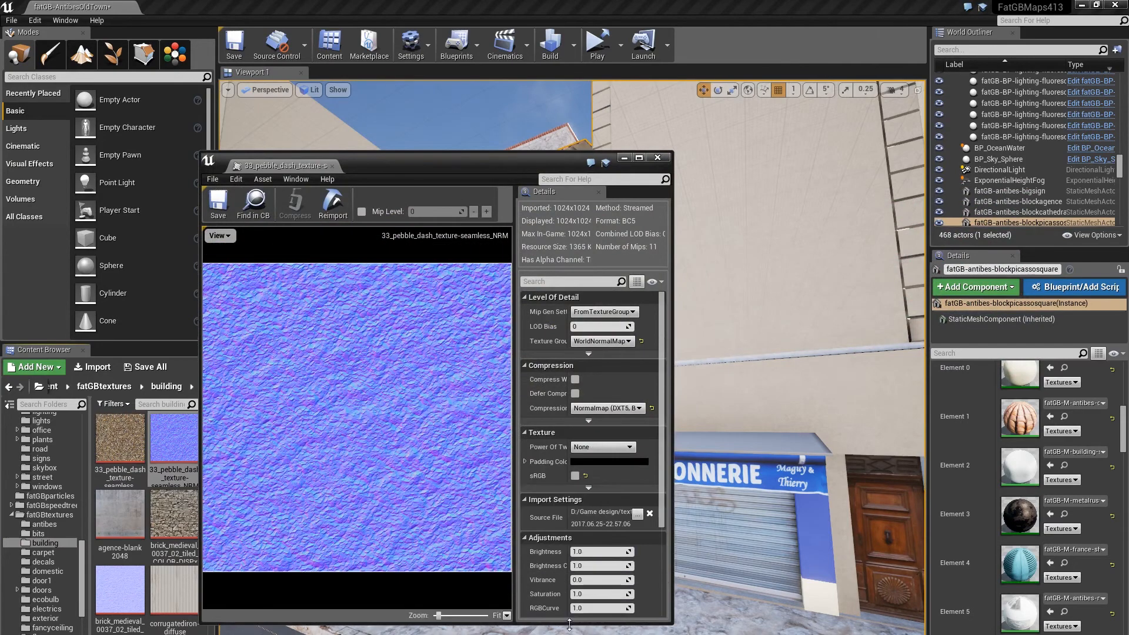
{"action": "left_click_drag", "start_coordinate": [671, 500], "coordinate": [873, 500]}
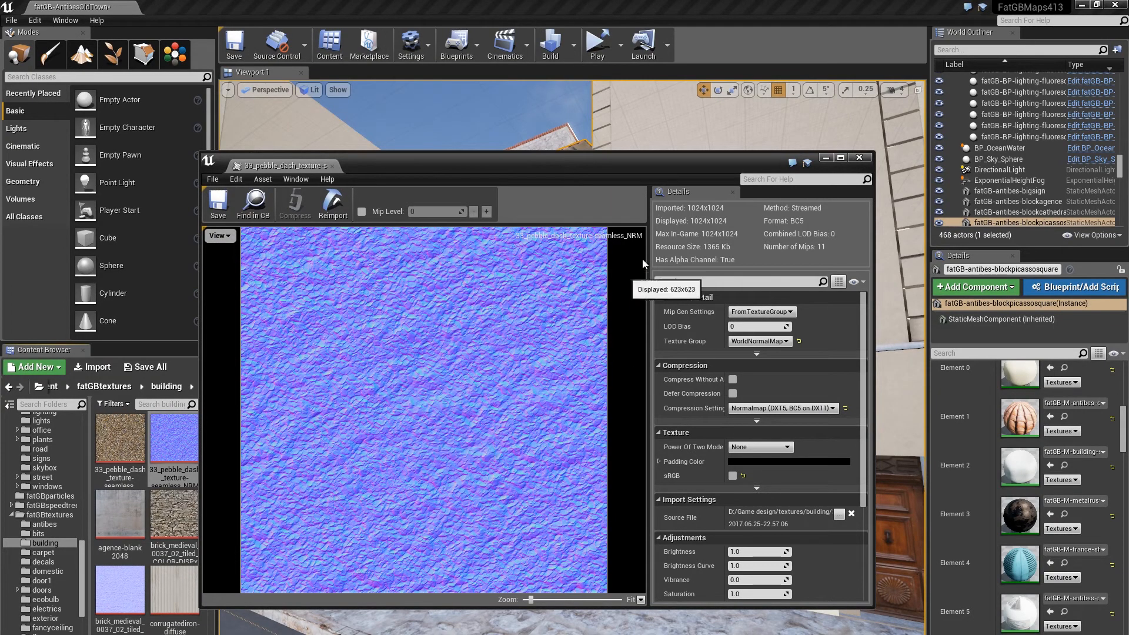
{"action": "left_click", "coordinate": [857, 160]}
Step: Import fatGB-T-electrics-airconA-512 from textures\electrics into the fatGBmeshes/electrics/skins folder
{"action": "scroll", "coordinate": [41, 517], "scroll_direction": "up", "scroll_amount": 6}
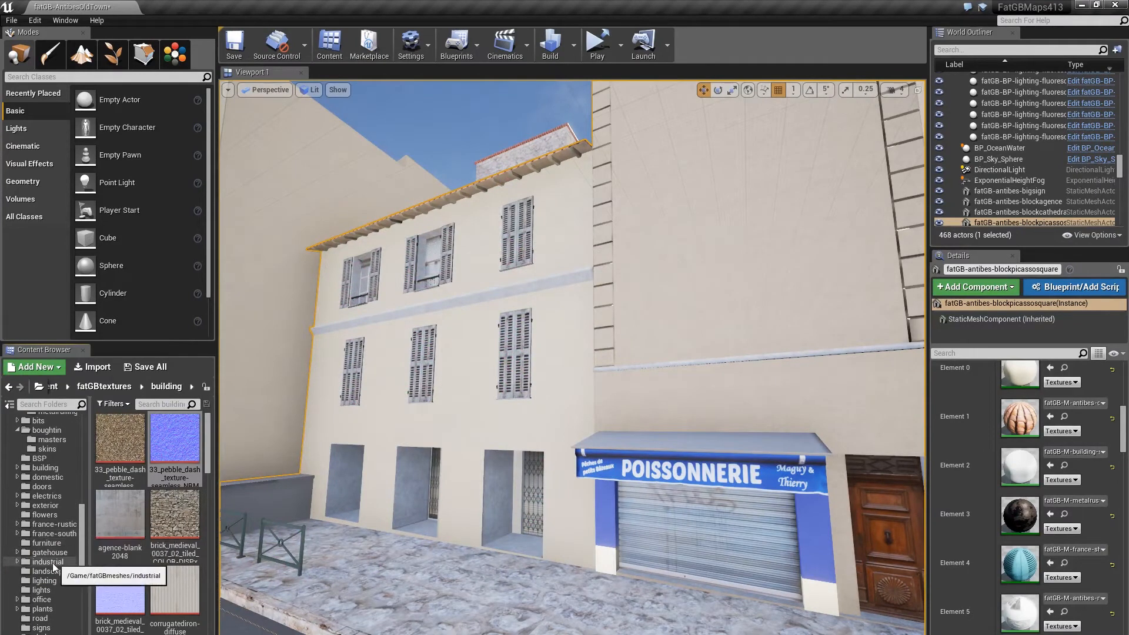
{"action": "left_click", "coordinate": [45, 497]}
{"action": "left_click", "coordinate": [17, 496]}
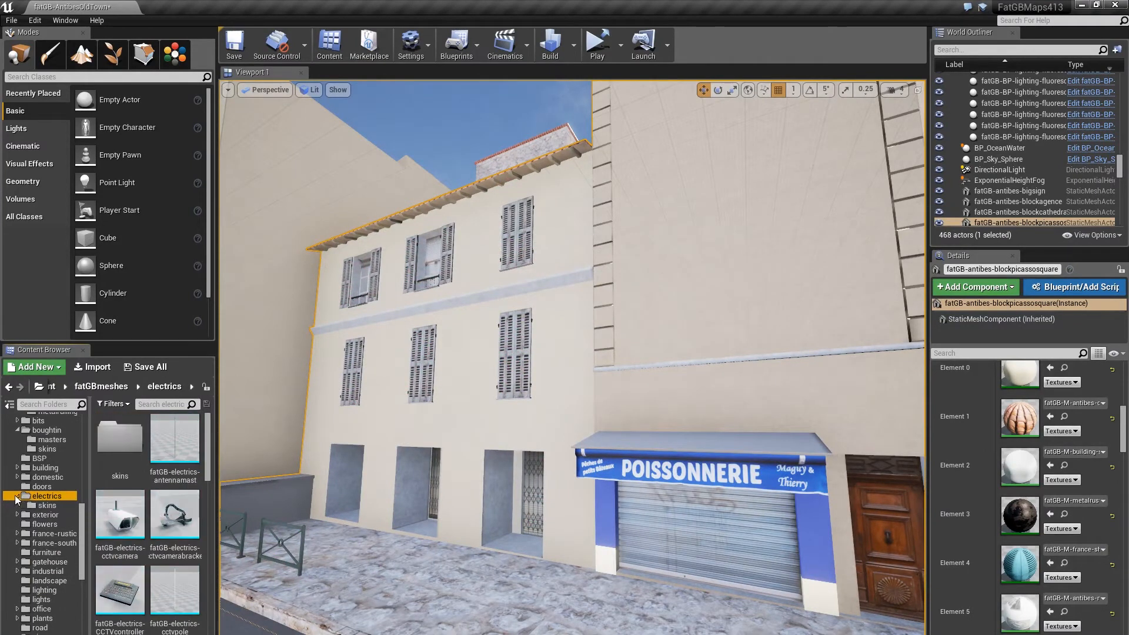
{"action": "double_click", "coordinate": [118, 444]}
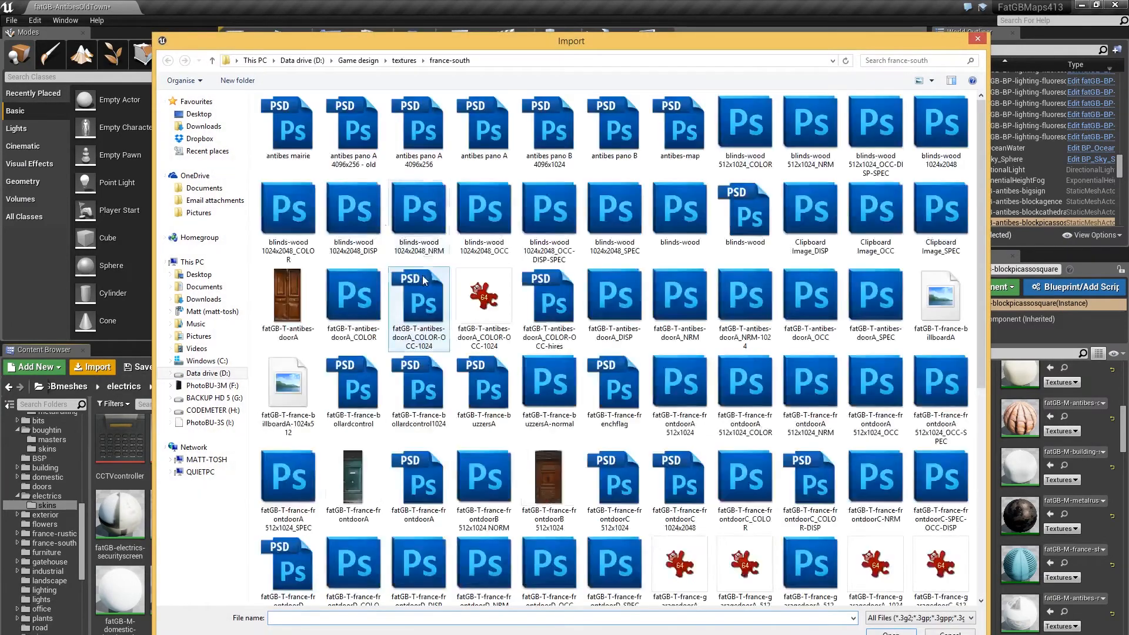
{"action": "left_click", "coordinate": [404, 60]}
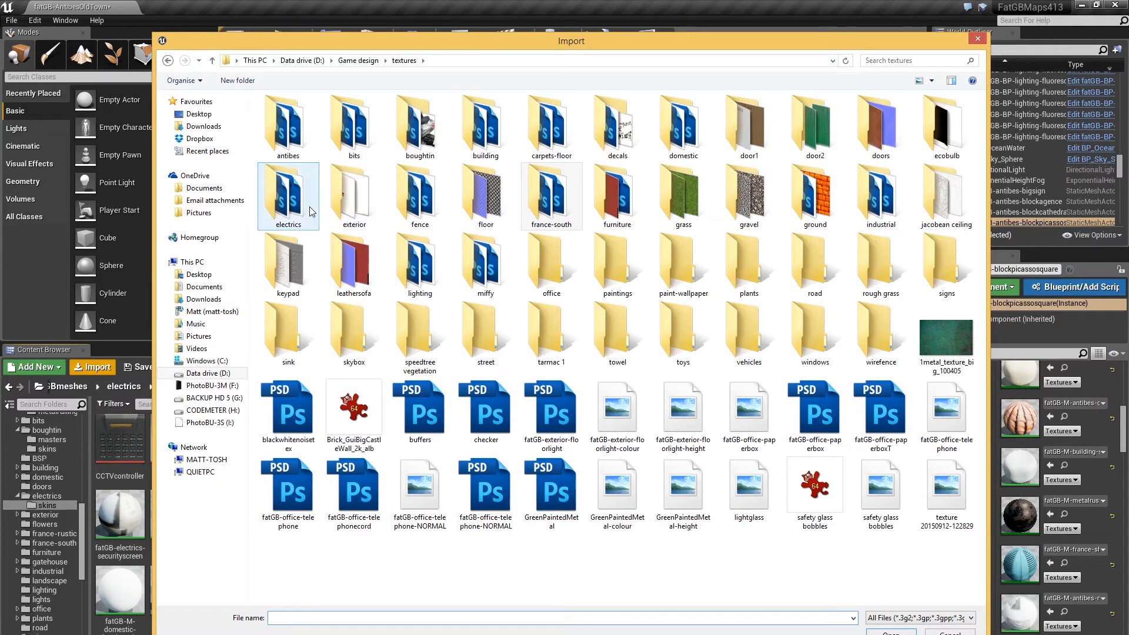
{"action": "double_click", "coordinate": [290, 196]}
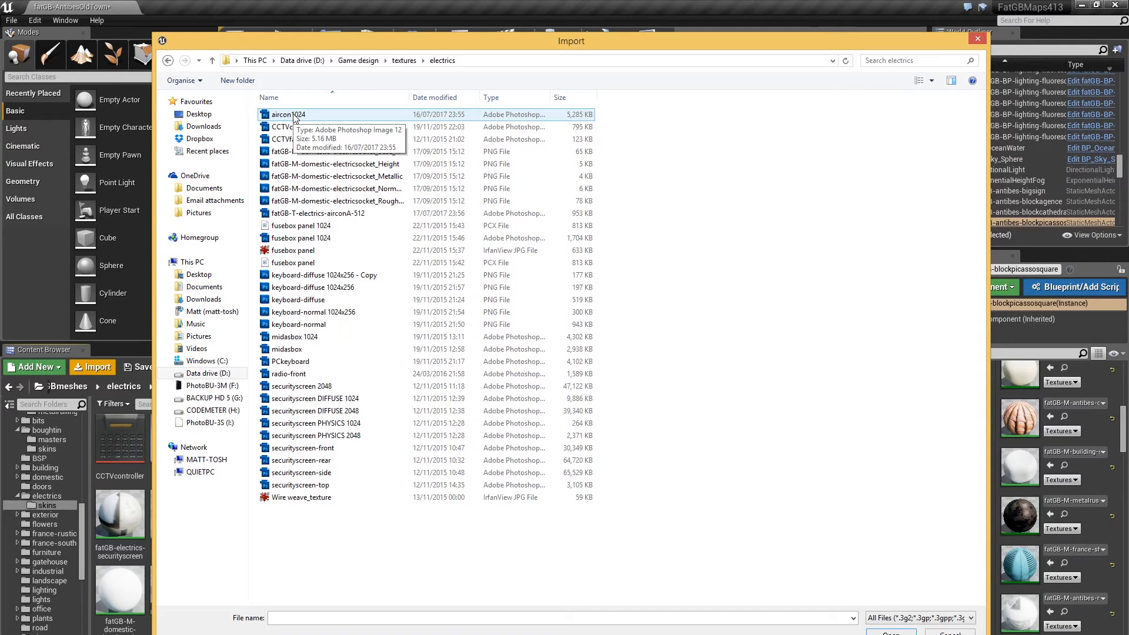
{"action": "double_click", "coordinate": [306, 212]}
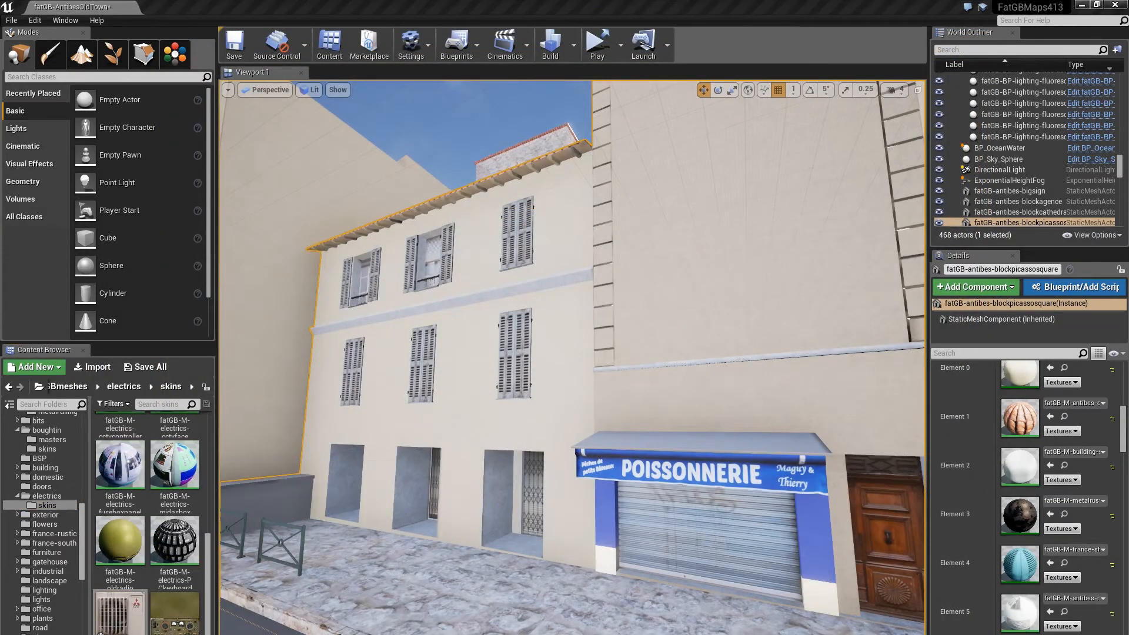
Step: Open the fatGB-T-electrics-airconA-512 texture in an enlarged texture editor and view it without its alpha channel
{"action": "double_click", "coordinate": [120, 611]}
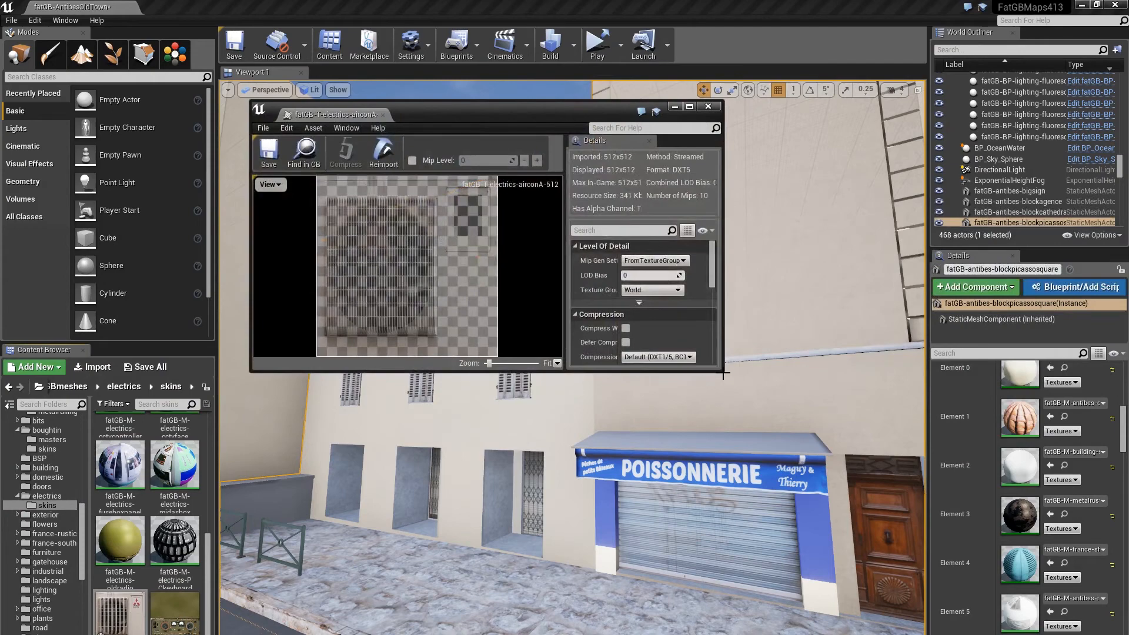
{"action": "left_click_drag", "start_coordinate": [726, 372], "coordinate": [912, 633]}
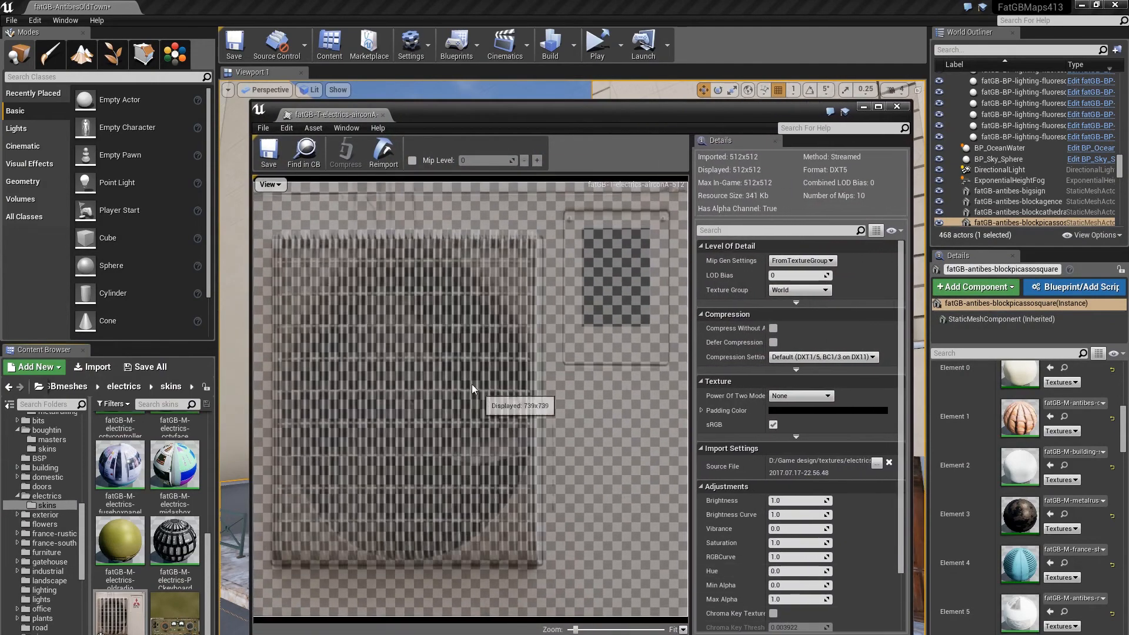
{"action": "left_click", "coordinate": [270, 185]}
{"action": "left_click", "coordinate": [262, 247]}
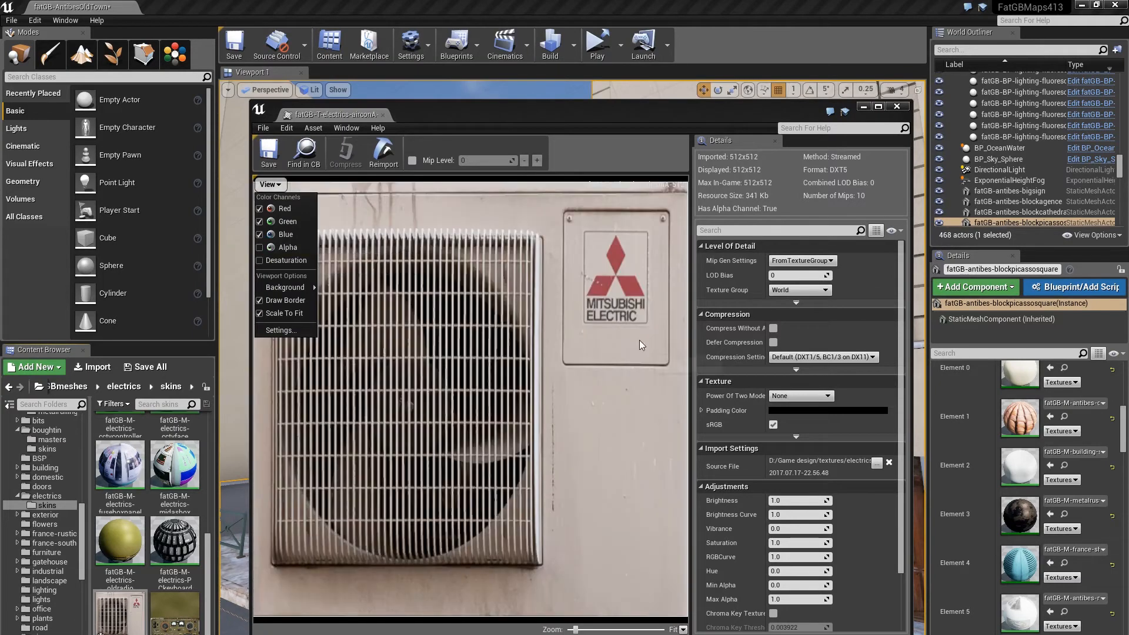
Step: Try out Vibrance and Brightness Curve adjustments on the air-con texture, resetting Vibrance and setting the curve to 1 before closing its editor
{"action": "left_click", "coordinate": [870, 532]}
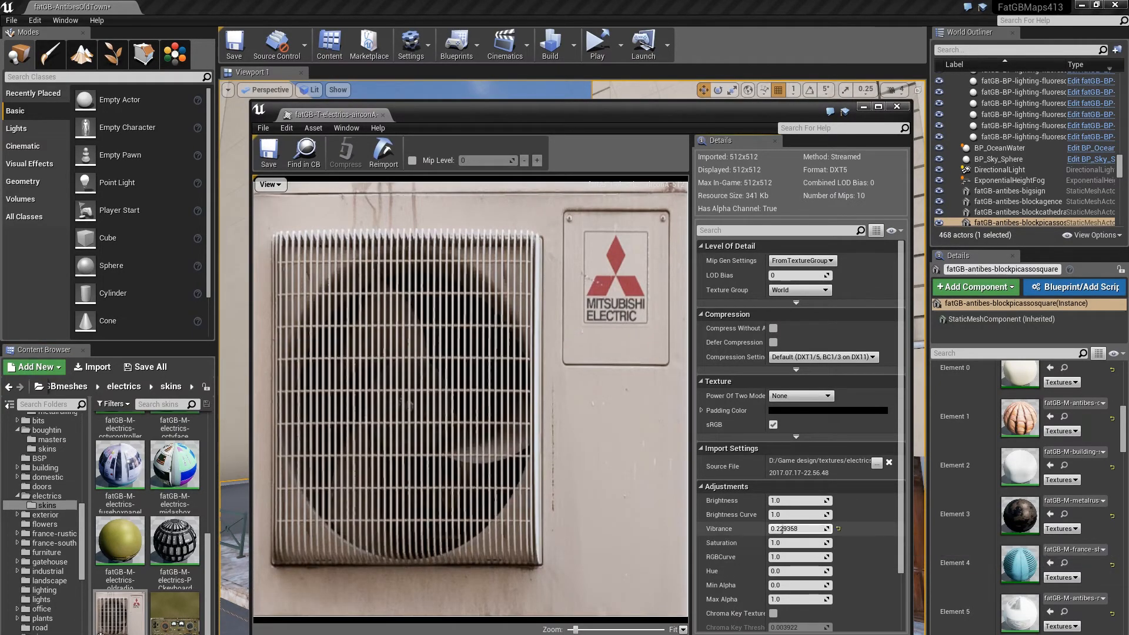
{"action": "left_click_drag", "start_coordinate": [782, 530], "coordinate": [833, 530]}
{"action": "left_click", "coordinate": [837, 529]}
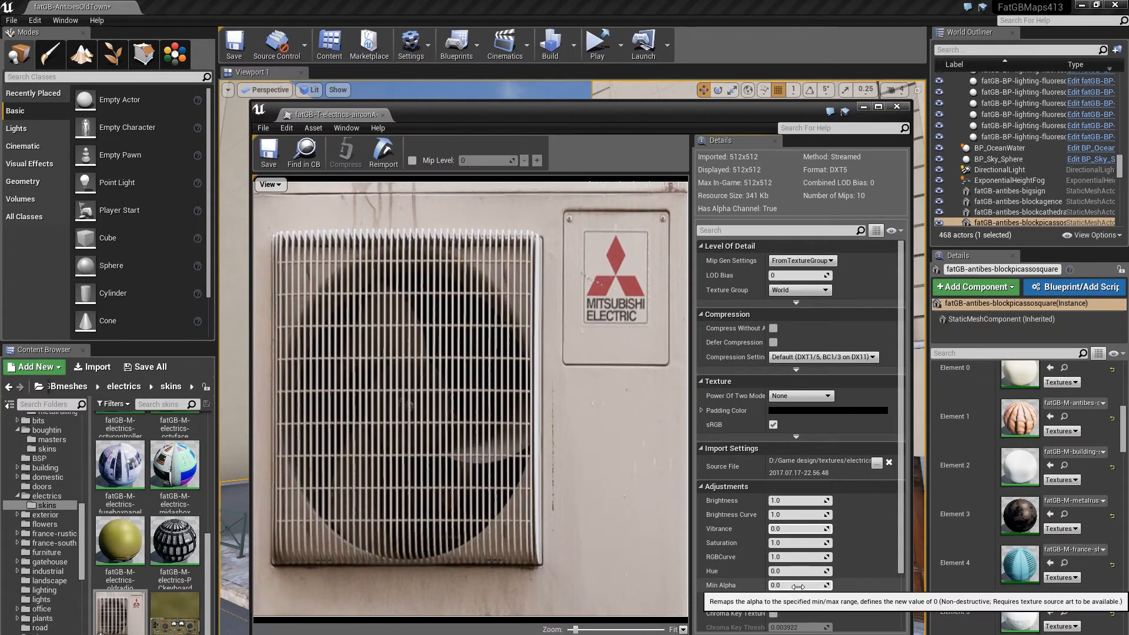
{"action": "left_click_drag", "start_coordinate": [798, 515], "coordinate": [830, 515]}
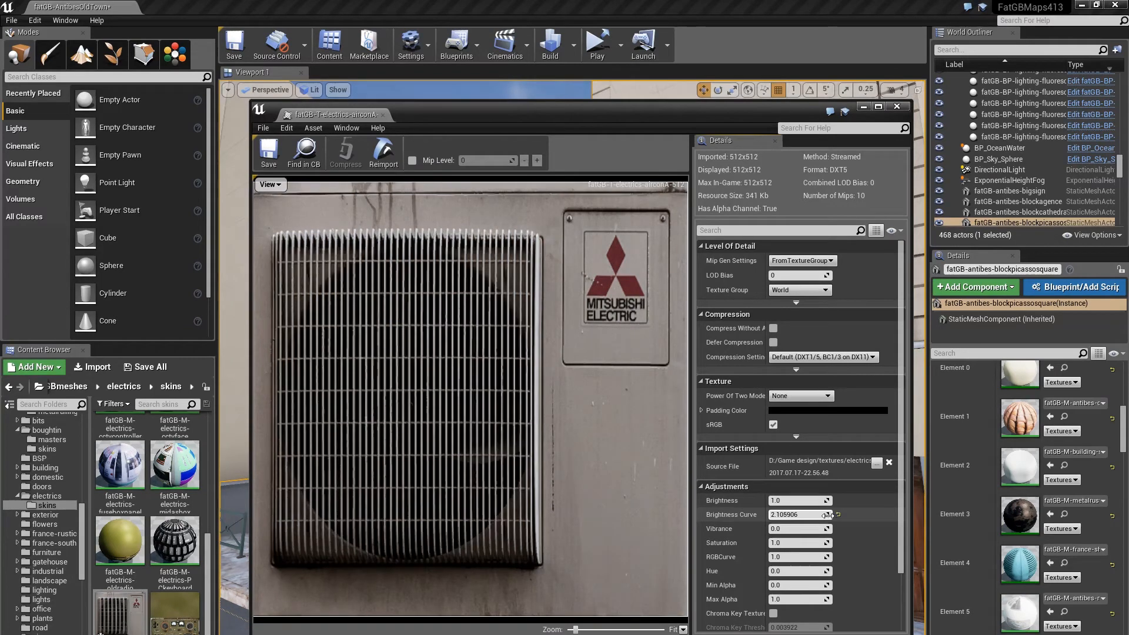
{"action": "left_click", "coordinate": [803, 516]}
{"action": "type", "text": "1"}
{"action": "key", "text": "Return"}
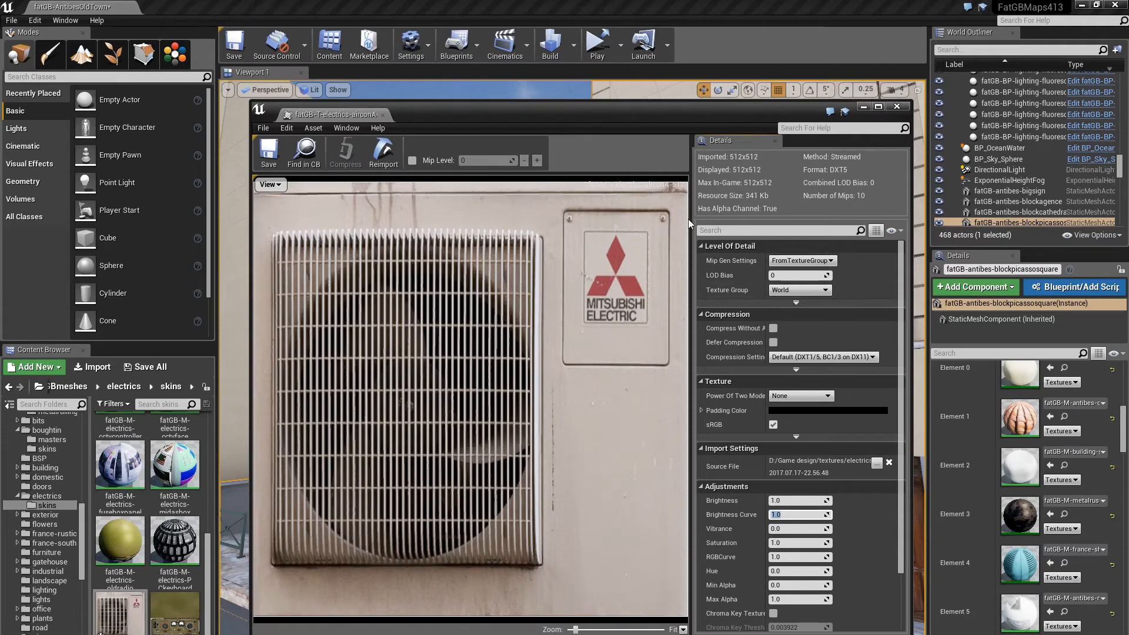
{"action": "left_click", "coordinate": [897, 108]}
Step: Create the material fatGB-M-electrics-airconA from the imported air-con texture and open it for editing
{"action": "right_click", "coordinate": [125, 616]}
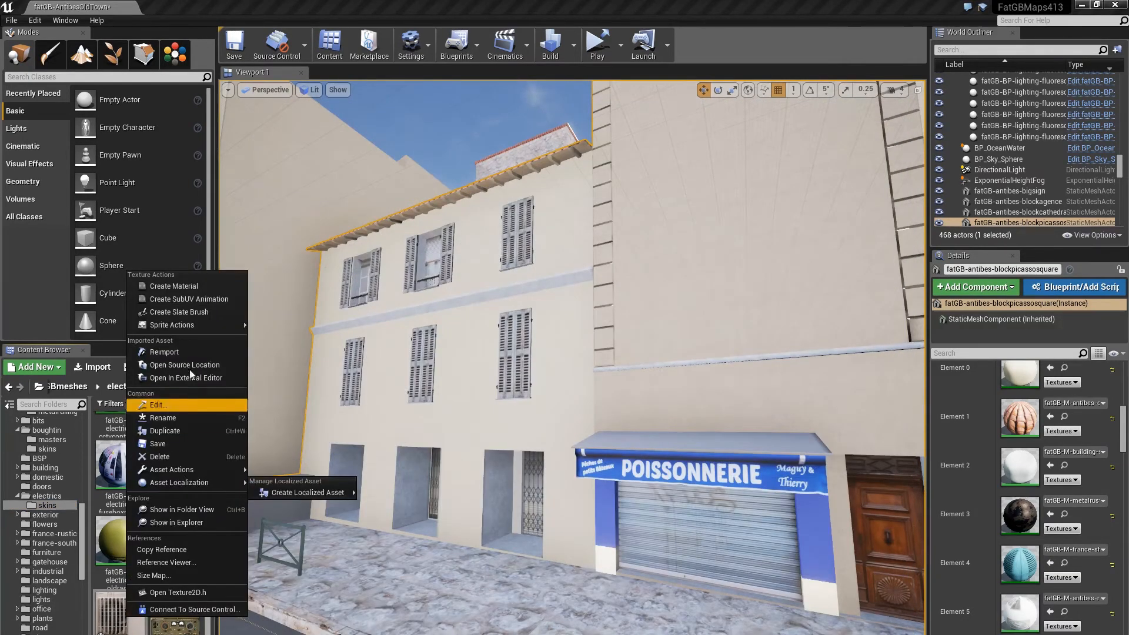
{"action": "left_click", "coordinate": [190, 289]}
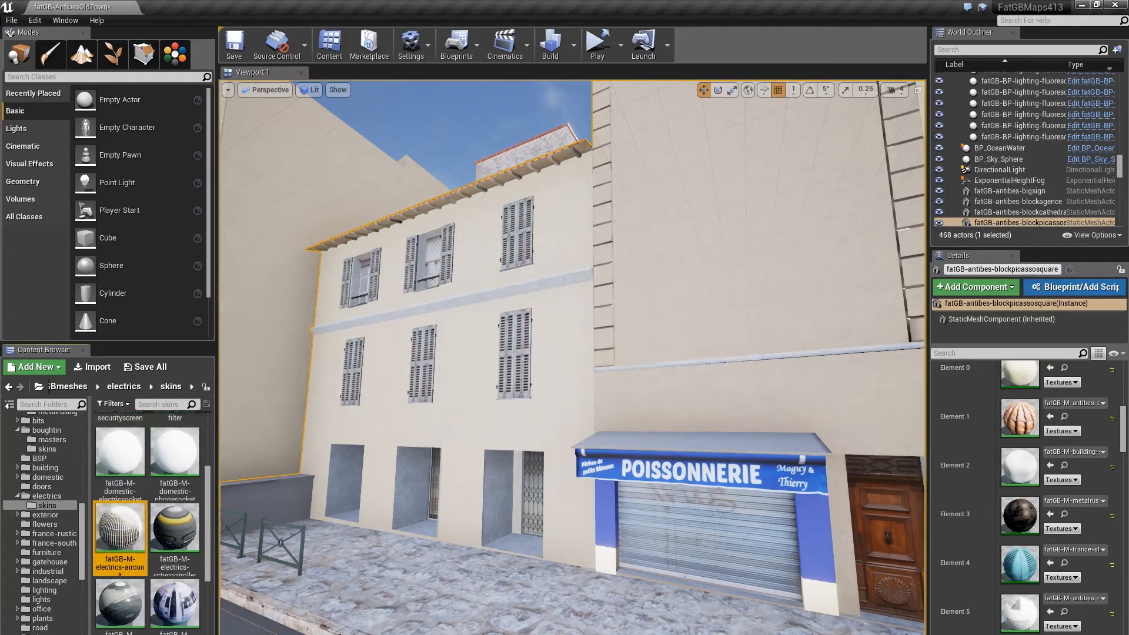
{"action": "double_click", "coordinate": [131, 546]}
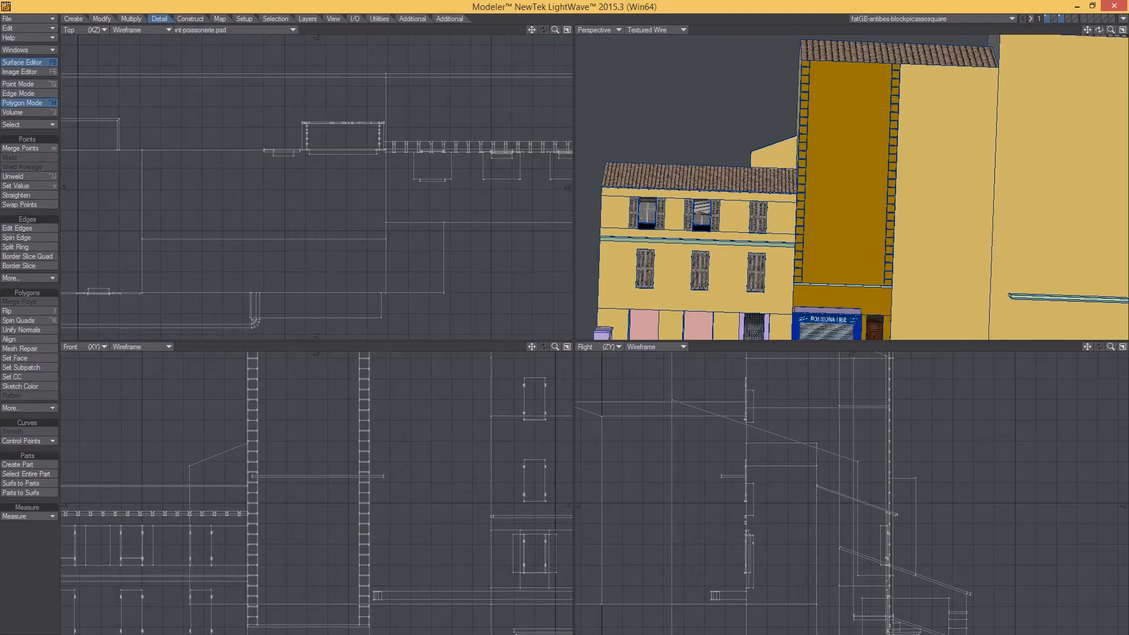
Step: Look at the Surface Editor settings of the blockpicassosquare model in LightWave Modeler, and return to Unreal Editor
{"action": "key", "text": "F5"}
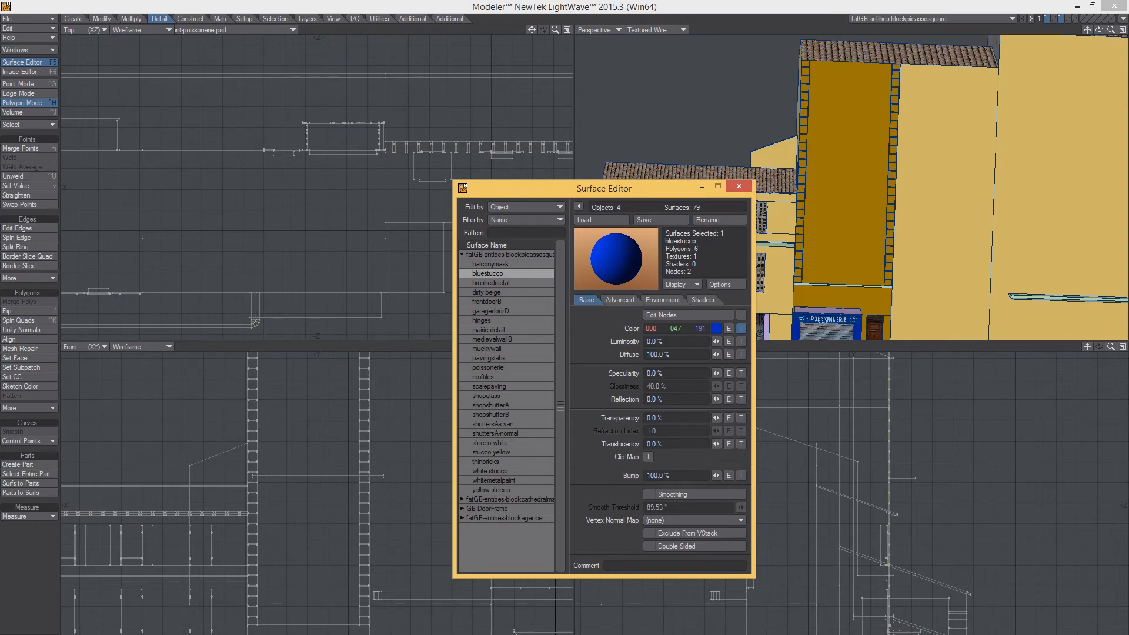
{"action": "left_click", "coordinate": [279, 634]}
{"action": "left_click", "coordinate": [302, 606]}
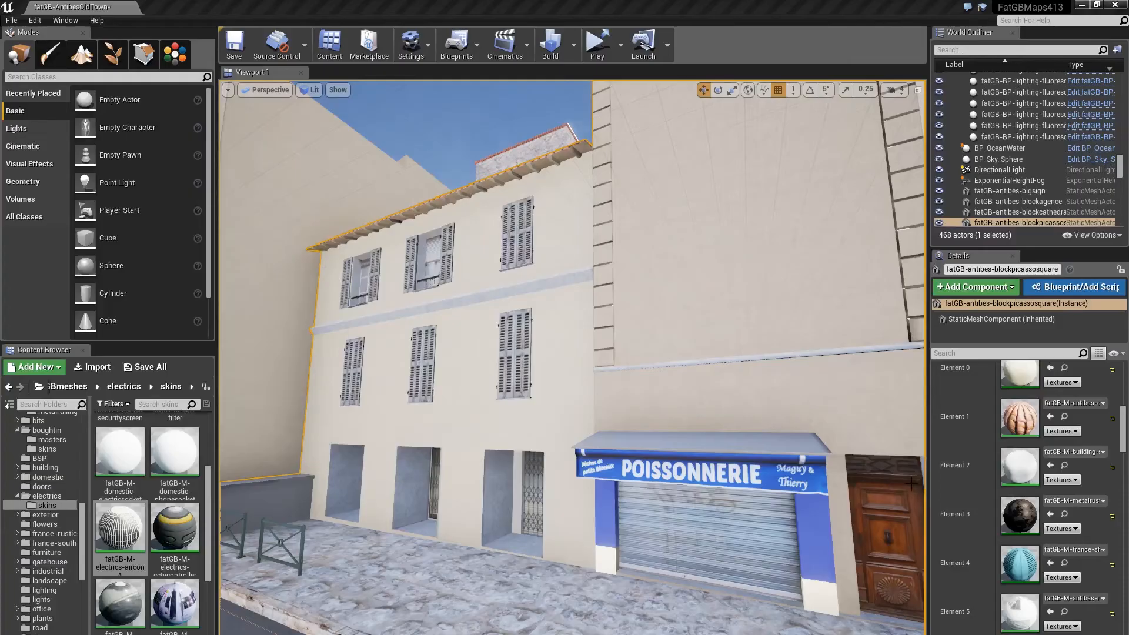
Step: Dock the fatGB-M-electrics-airconA material editor beside the level and inspect the material on the preview sphere
{"action": "left_click_drag", "start_coordinate": [1128, 188], "coordinate": [194, 7]}
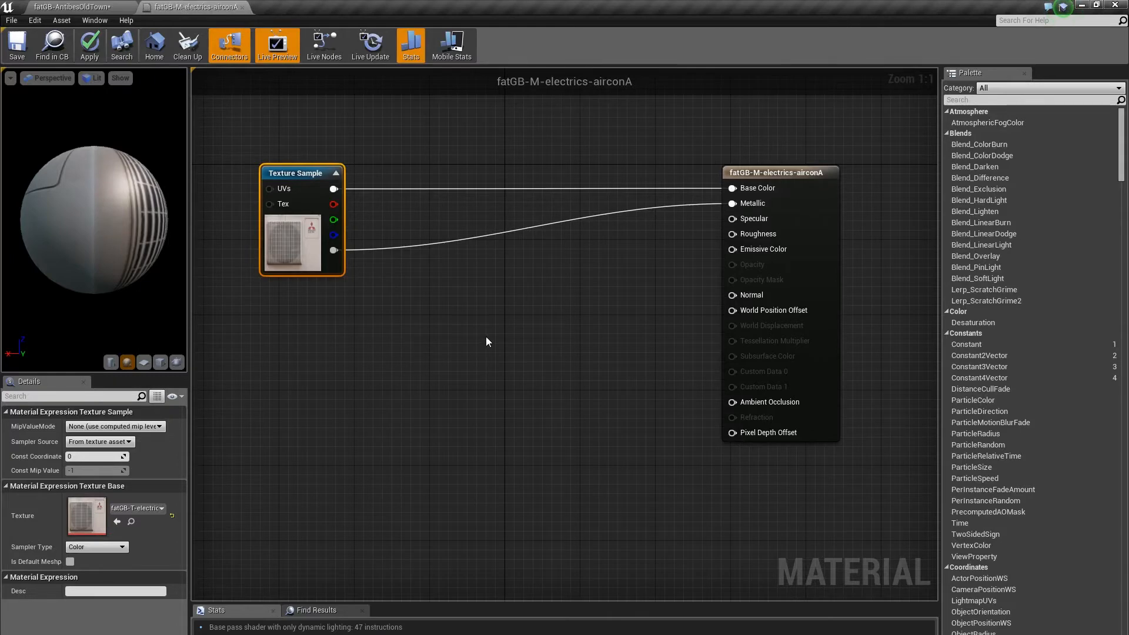
{"action": "left_click", "coordinate": [452, 280]}
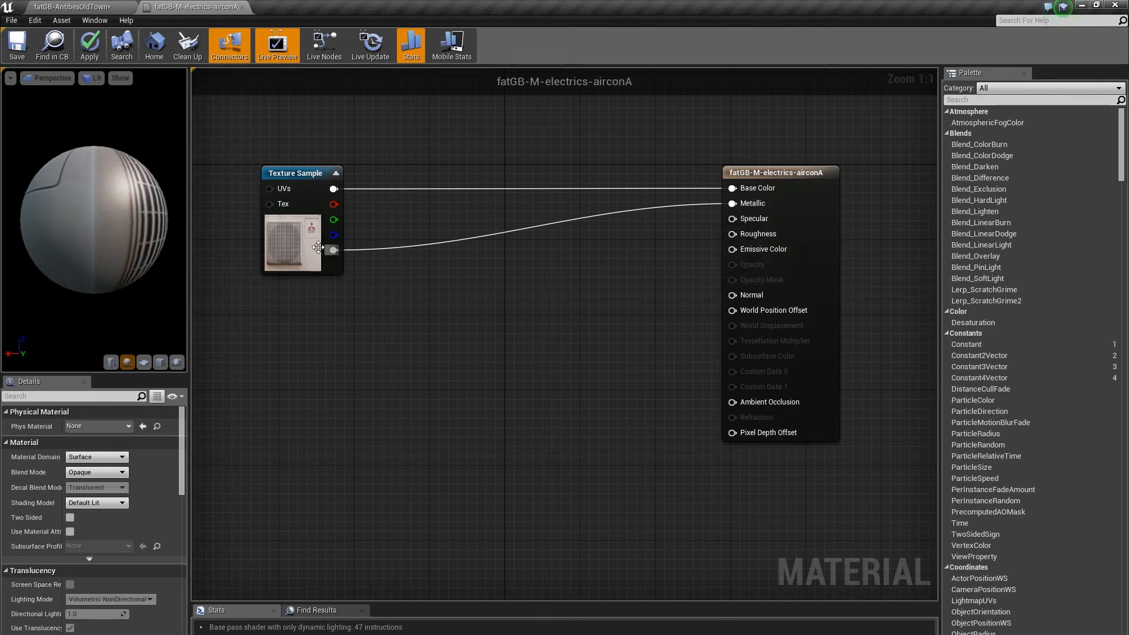
{"action": "left_click_drag", "start_coordinate": [136, 250], "coordinate": [134, 203]}
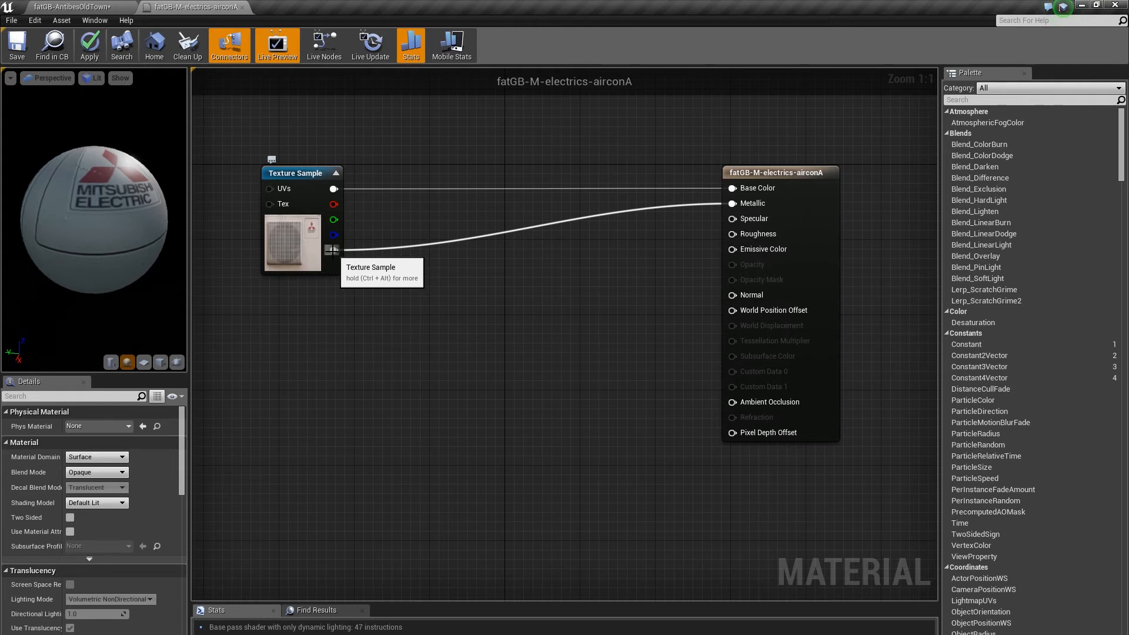
Step: Route the Texture Sample's alpha output through a OneMinus node and a Multiply node into the material's Roughness
{"action": "left_click_drag", "start_coordinate": [331, 250], "coordinate": [412, 300]}
{"action": "type", "text": "1-x"}
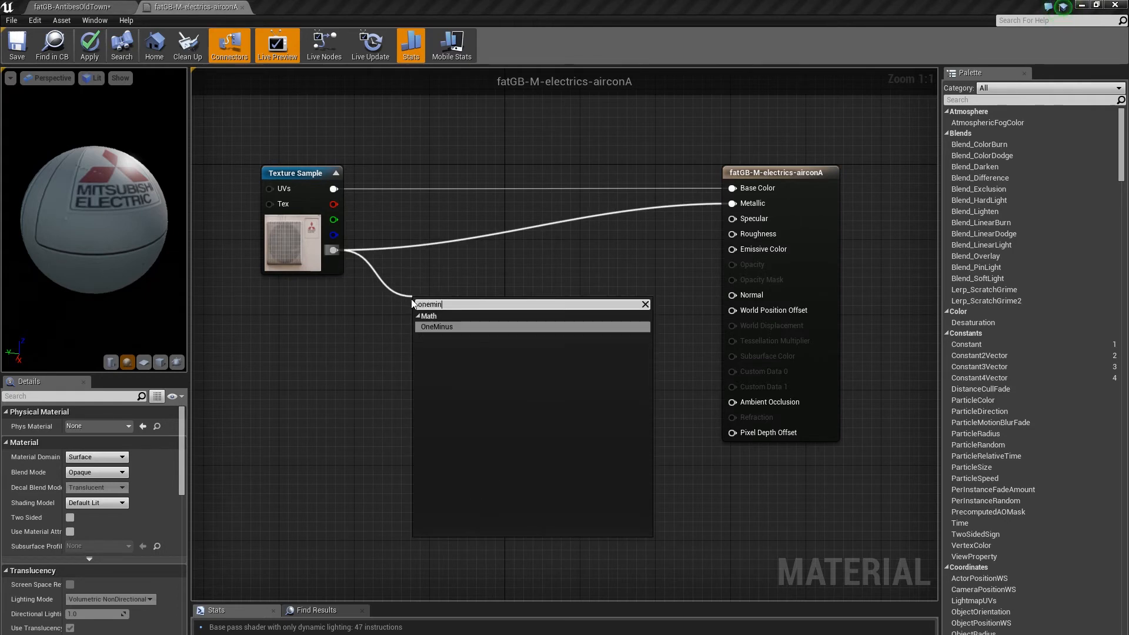
{"action": "key", "text": "Return"}
{"action": "left_click_drag", "start_coordinate": [426, 304], "coordinate": [425, 286]}
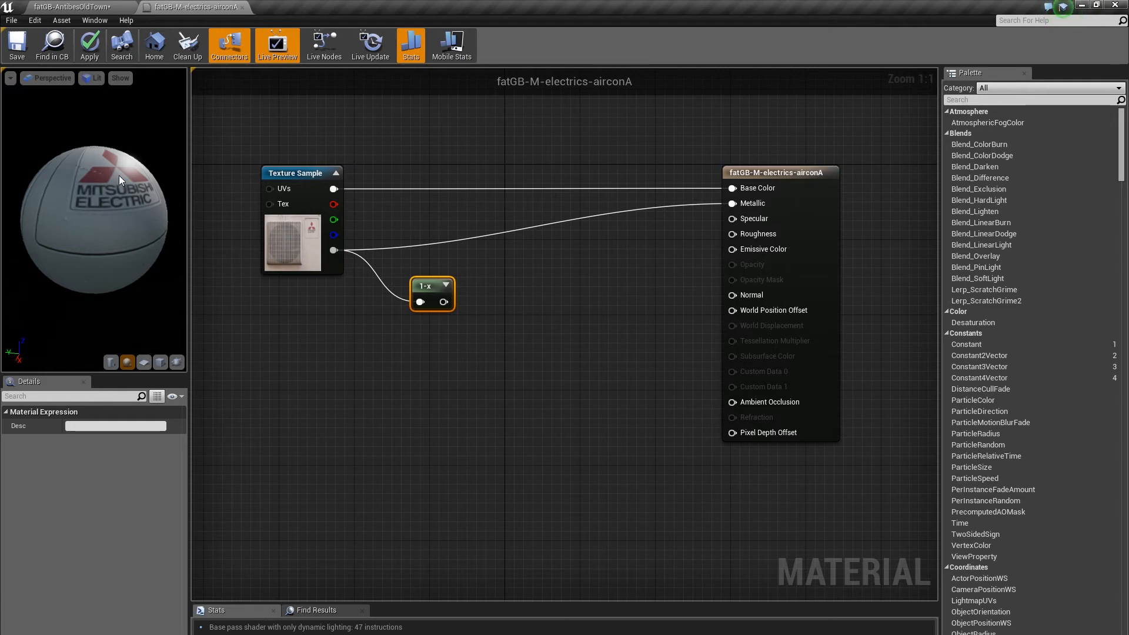
{"action": "left_click_drag", "start_coordinate": [443, 302], "coordinate": [532, 294]}
{"action": "type", "text": "mult"}
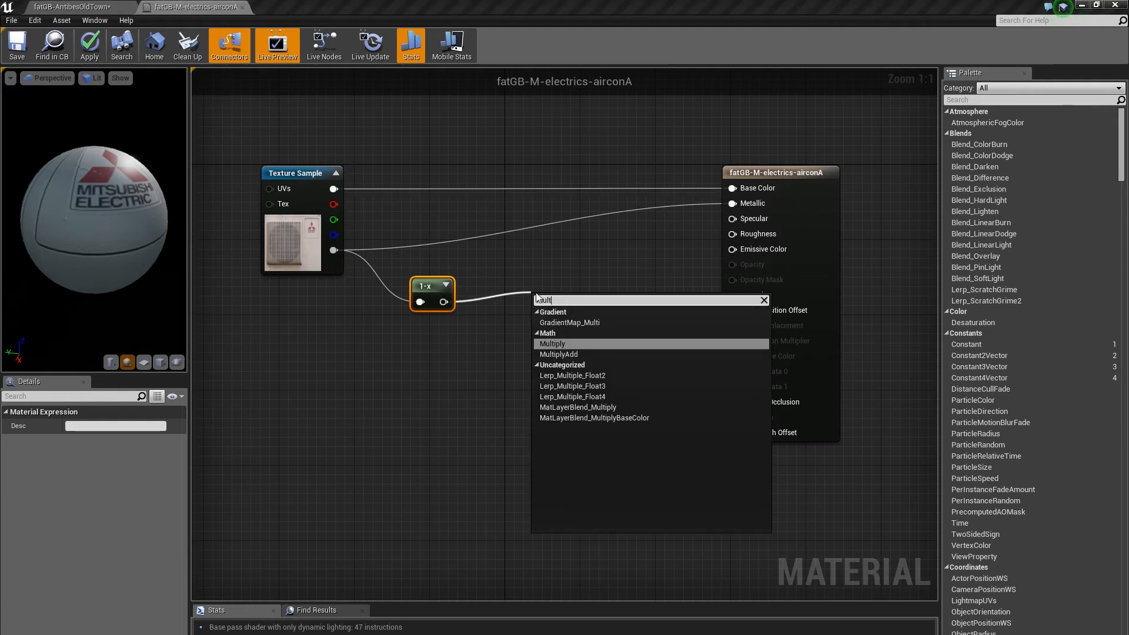
{"action": "key", "text": "Return"}
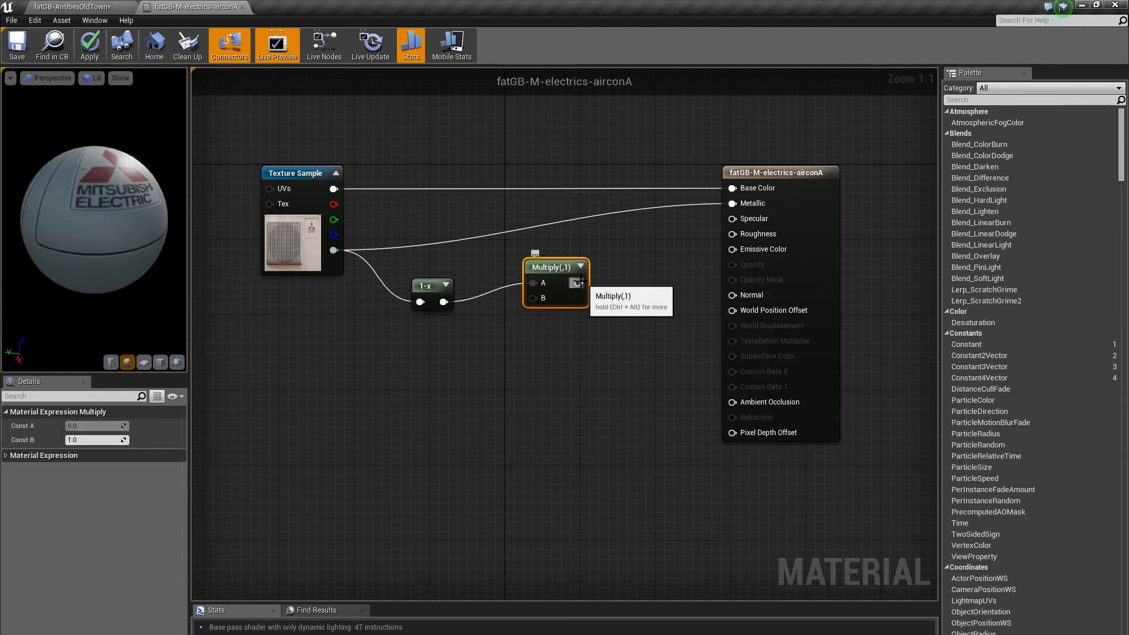
{"action": "left_click_drag", "start_coordinate": [578, 283], "coordinate": [732, 234]}
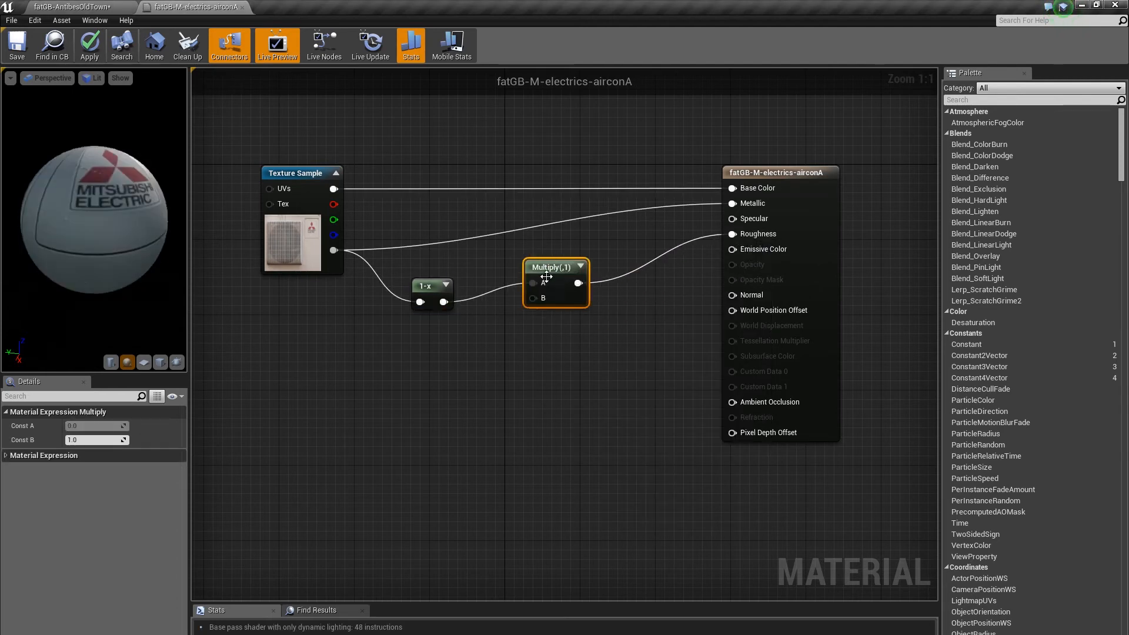
Step: Try 0.5 and 0.8 as the Multiply node's Const B, judging the preview sphere, and reset it to the default
{"action": "left_click", "coordinate": [97, 439]}
{"action": "type", "text": "0.5"}
{"action": "key", "text": "Return"}
{"action": "left_click_drag", "start_coordinate": [83, 212], "coordinate": [90, 186]}
{"action": "left_click", "coordinate": [87, 440]}
{"action": "type", "text": "0.8"}
{"action": "key", "text": "Return"}
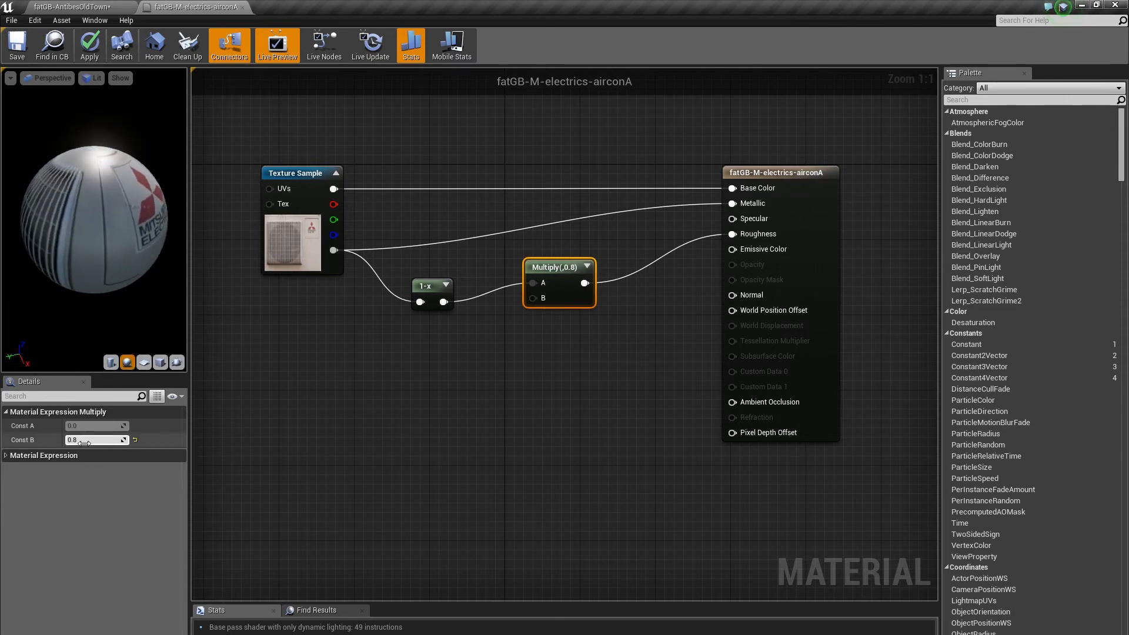
{"action": "left_click", "coordinate": [135, 440]}
{"action": "left_click_drag", "start_coordinate": [129, 263], "coordinate": [94, 262]}
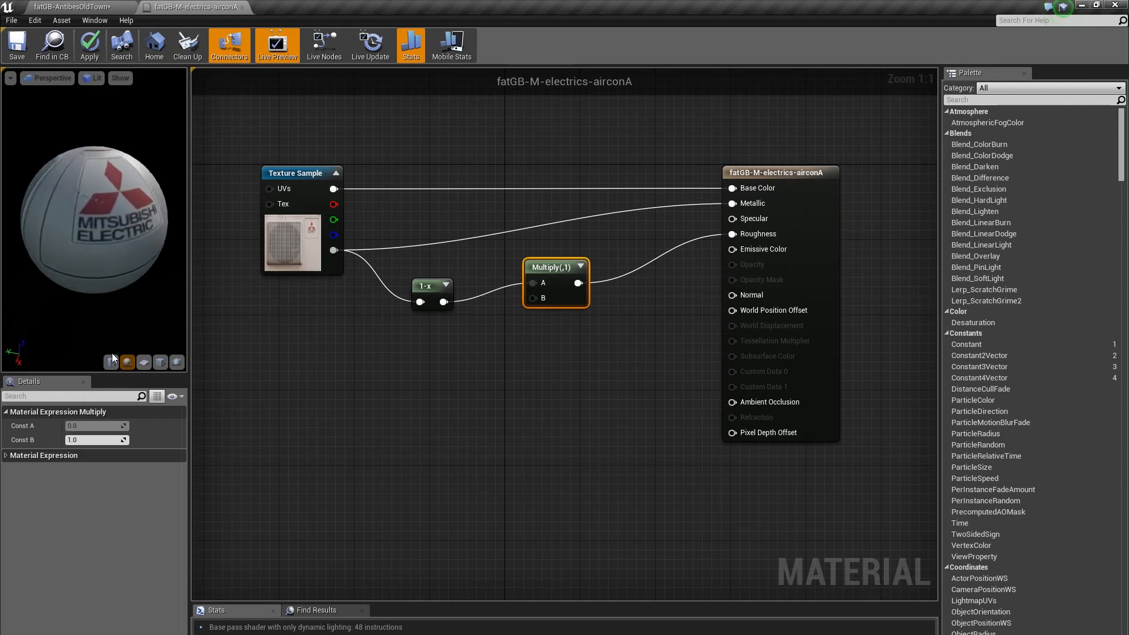
Step: Drive Roughness with a new Constant node instead, trying 0.5 and settling on 0.6
{"action": "left_click_drag", "start_coordinate": [732, 234], "coordinate": [552, 360]}
{"action": "type", "text": "const"}
{"action": "key", "text": "Return"}
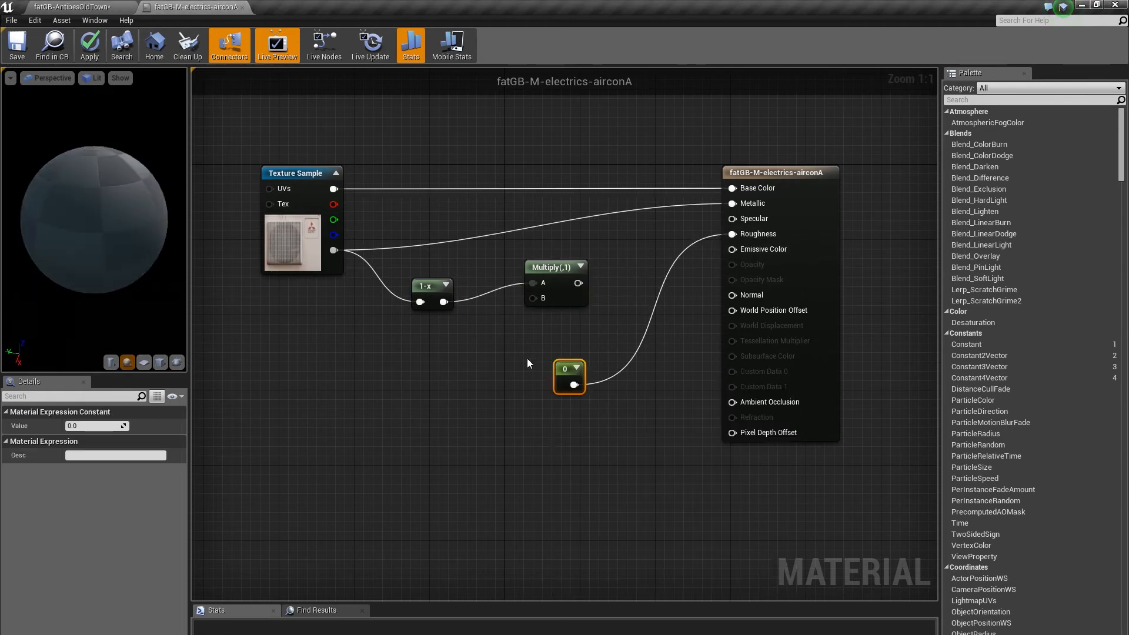
{"action": "left_click", "coordinate": [75, 426]}
{"action": "type", "text": "0.5"}
{"action": "key", "text": "Return"}
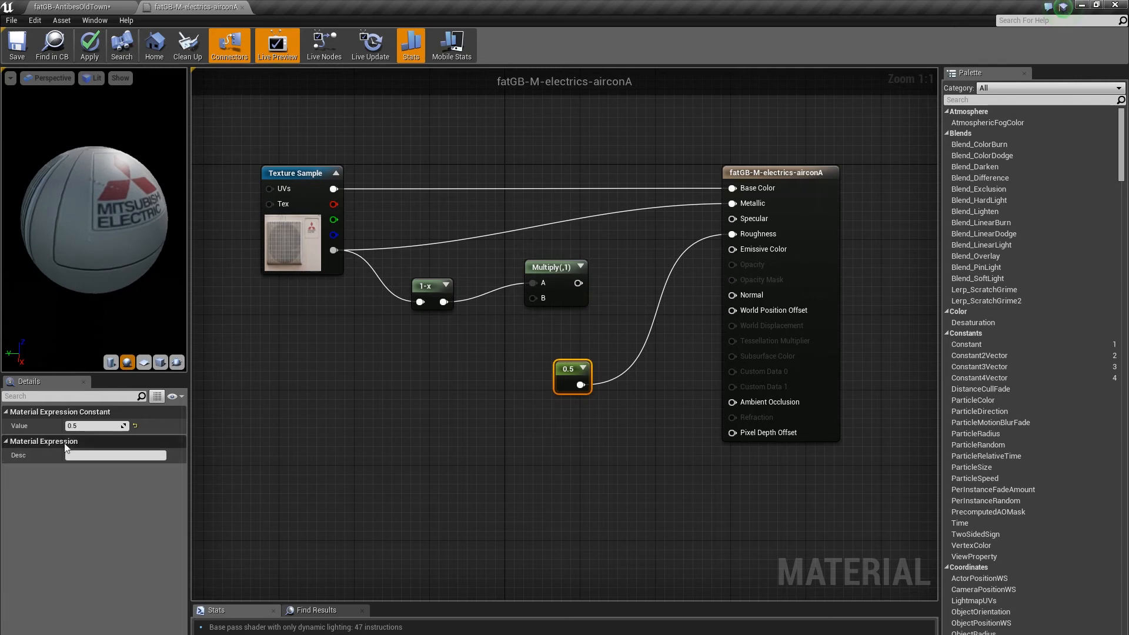
{"action": "left_click", "coordinate": [94, 426]}
{"action": "type", "text": "0.6"}
{"action": "key", "text": "Return"}
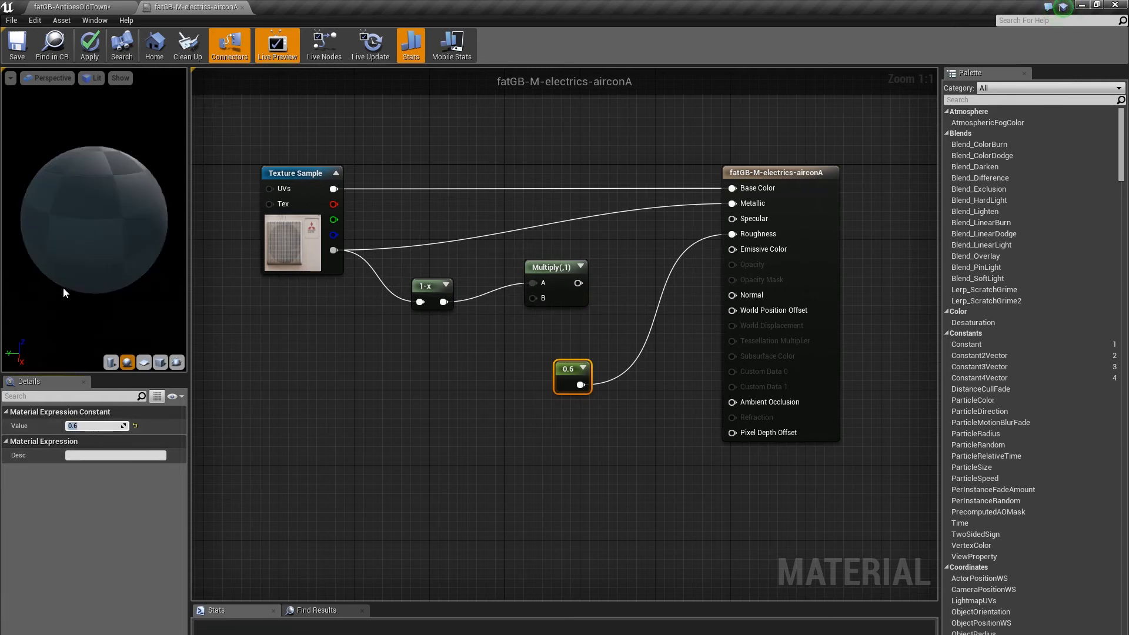
{"action": "mouse_move", "coordinate": [94, 219]}
{"action": "left_mouse_down"}
{"action": "mouse_move", "coordinate": [118, 215]}
{"action": "mouse_move", "coordinate": [70, 229]}
{"action": "mouse_move", "coordinate": [102, 237]}
{"action": "mouse_move", "coordinate": [82, 235]}
{"action": "left_mouse_up"}
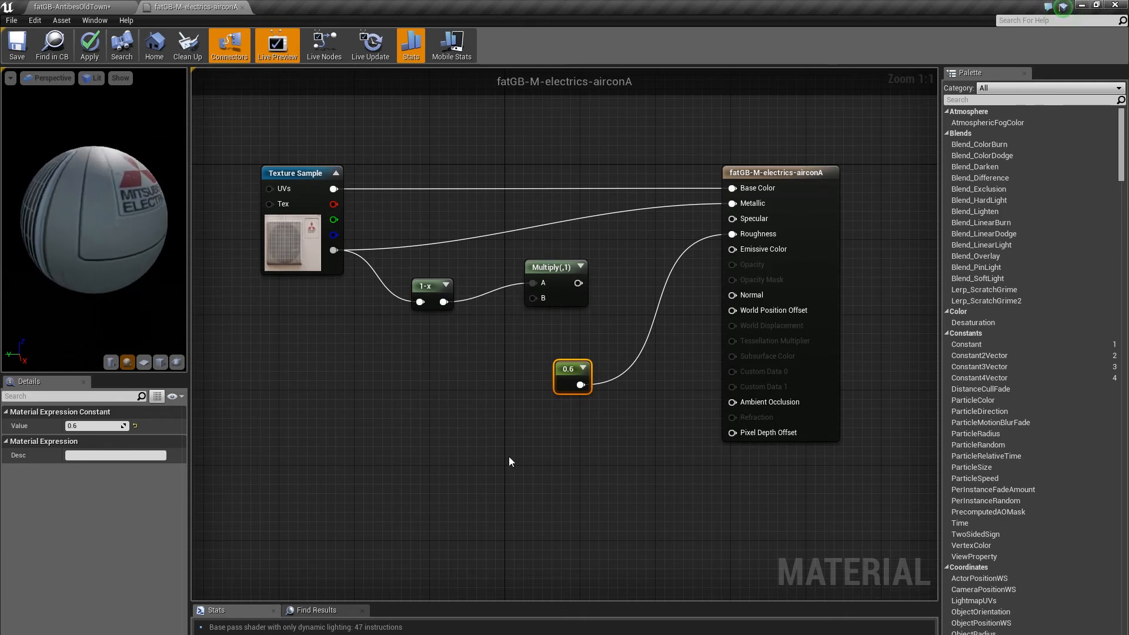
Step: Delete the unused OneMinus and Multiply nodes from the material graph
{"action": "left_click", "coordinate": [434, 286]}
{"action": "key", "text": "Delete"}
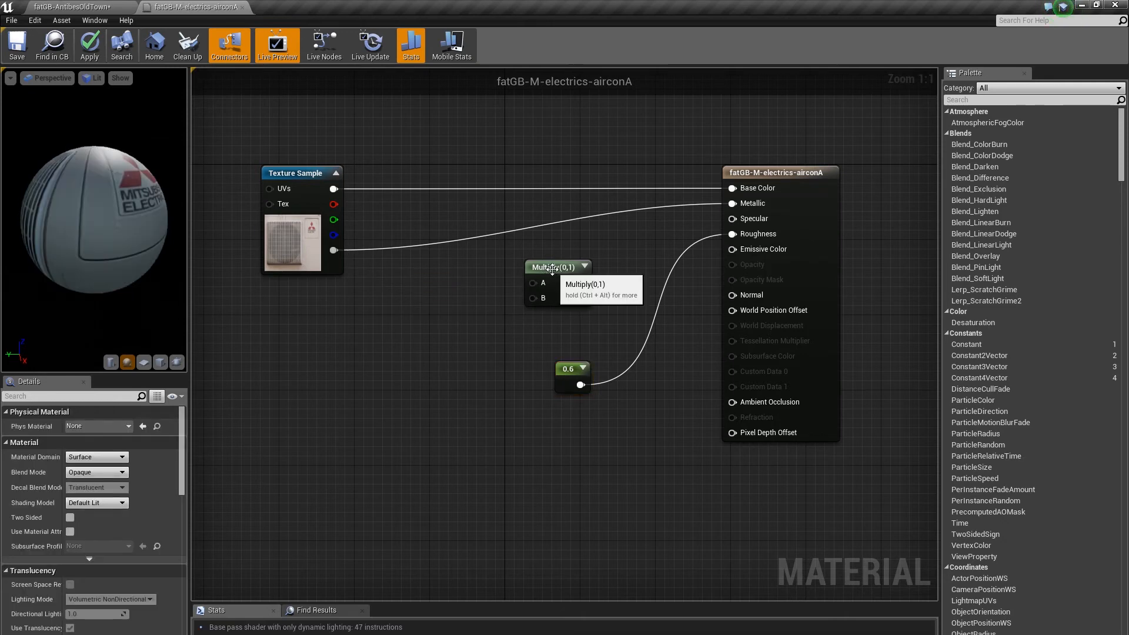
{"action": "left_click", "coordinate": [551, 267]}
{"action": "key", "text": "Delete"}
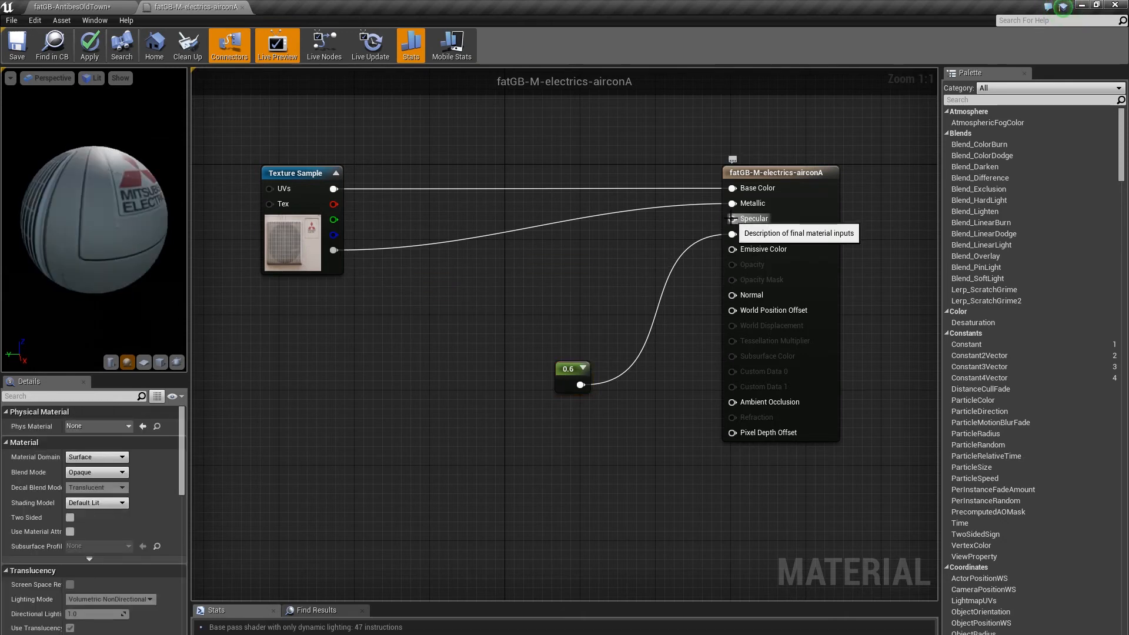
Step: Drive Specular with a new Constant node of 0.1, check the preview sphere and save the material
{"action": "left_click_drag", "start_coordinate": [731, 218], "coordinate": [589, 262]}
{"action": "type", "text": "cons"}
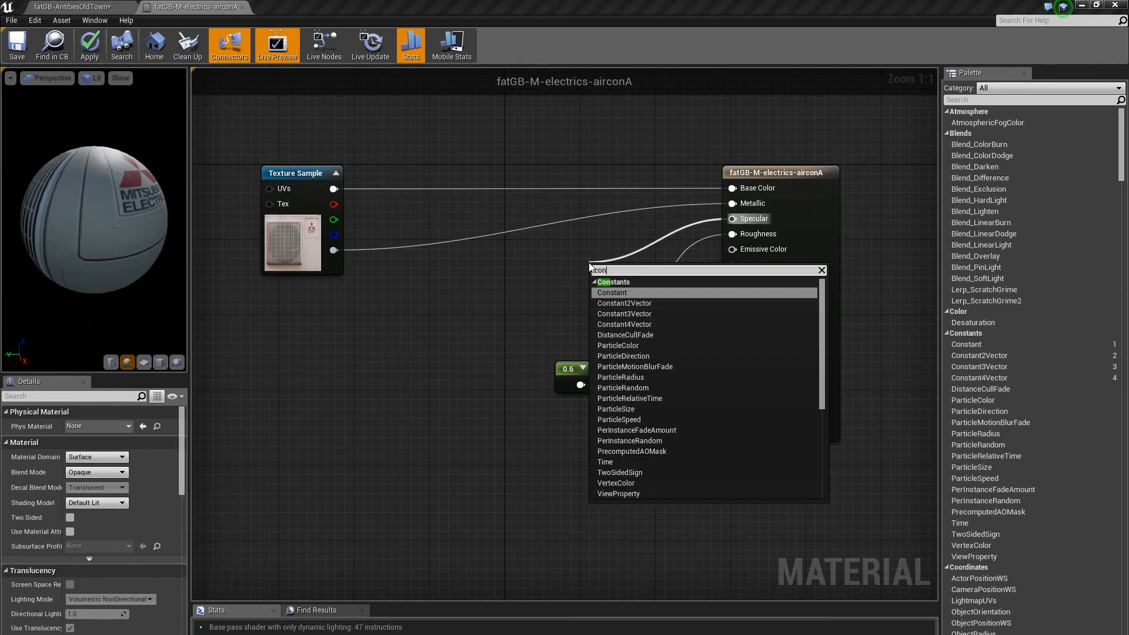
{"action": "key", "text": "Return"}
{"action": "left_click", "coordinate": [84, 425]}
{"action": "type", "text": "0.5"}
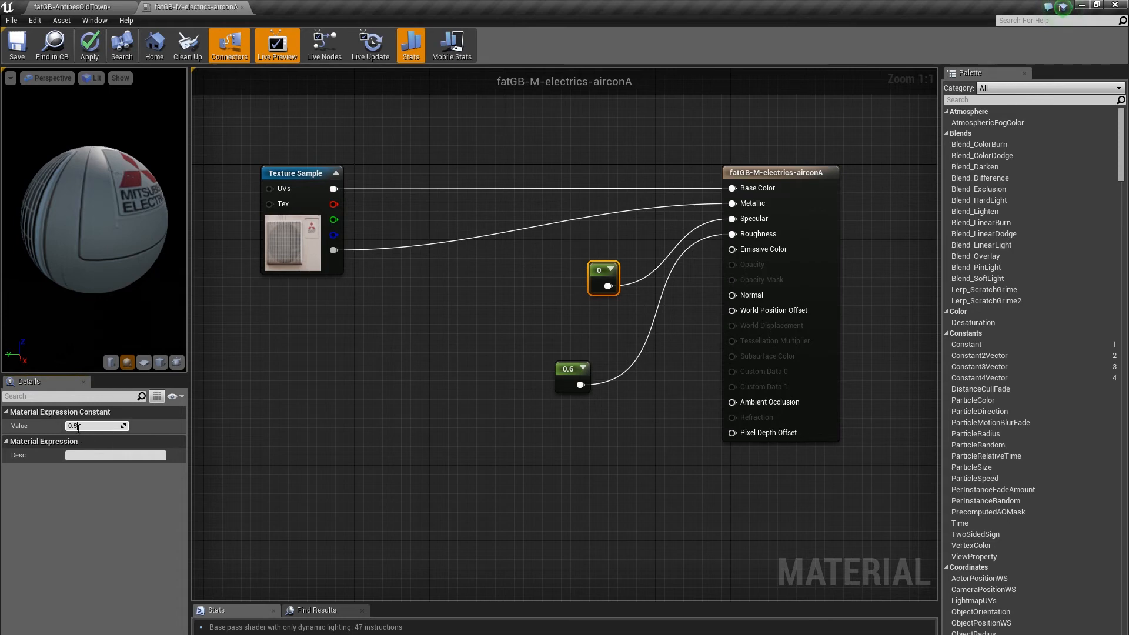
{"action": "type", "text": "0."}
{"action": "key", "text": "Return"}
{"action": "mouse_move", "coordinate": [107, 248]}
{"action": "left_mouse_down"}
{"action": "mouse_move", "coordinate": [162, 248]}
{"action": "mouse_move", "coordinate": [109, 259]}
{"action": "mouse_move", "coordinate": [141, 268]}
{"action": "mouse_move", "coordinate": [103, 259]}
{"action": "mouse_move", "coordinate": [112, 244]}
{"action": "mouse_move", "coordinate": [153, 247]}
{"action": "mouse_move", "coordinate": [98, 248]}
{"action": "left_mouse_up"}
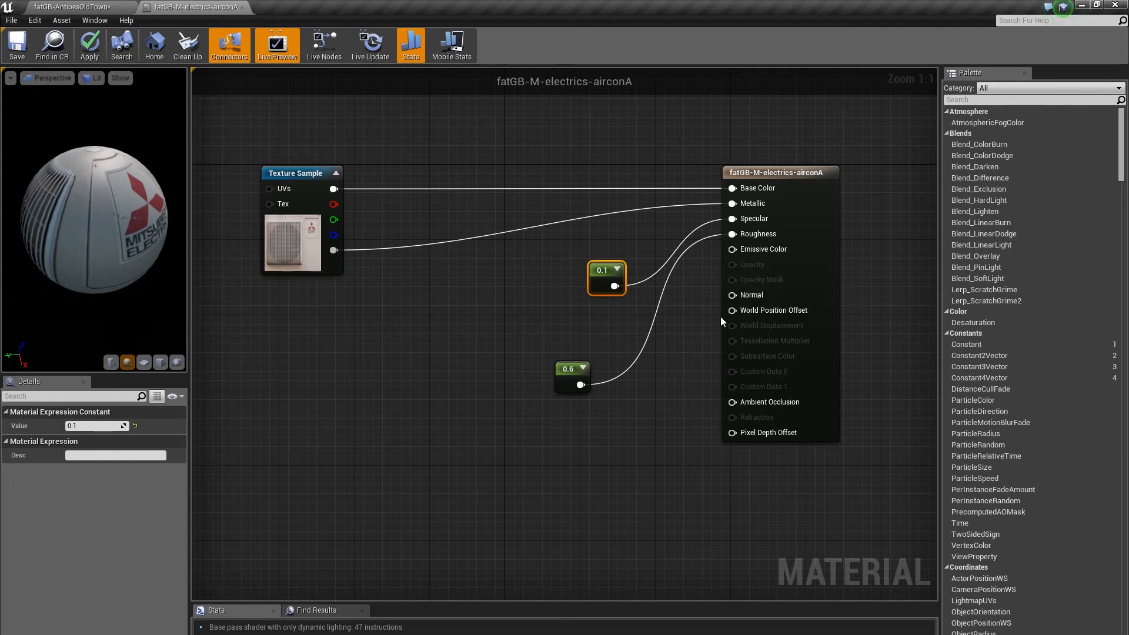
{"action": "left_click_drag", "start_coordinate": [98, 249], "coordinate": [66, 222]}
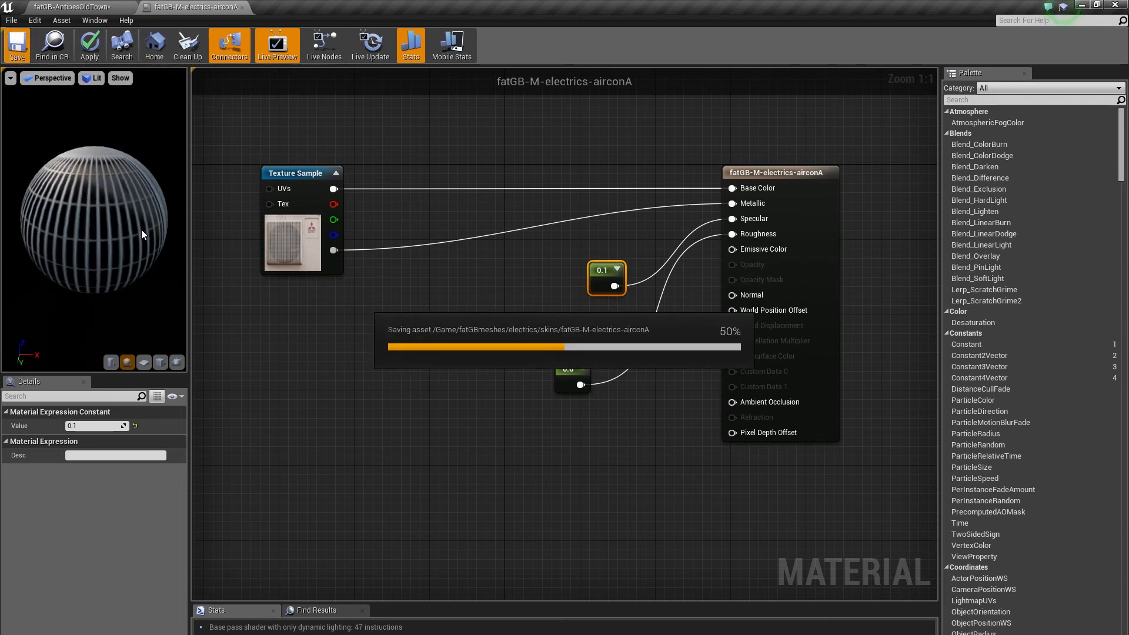
{"action": "right_click", "coordinate": [286, 244]}
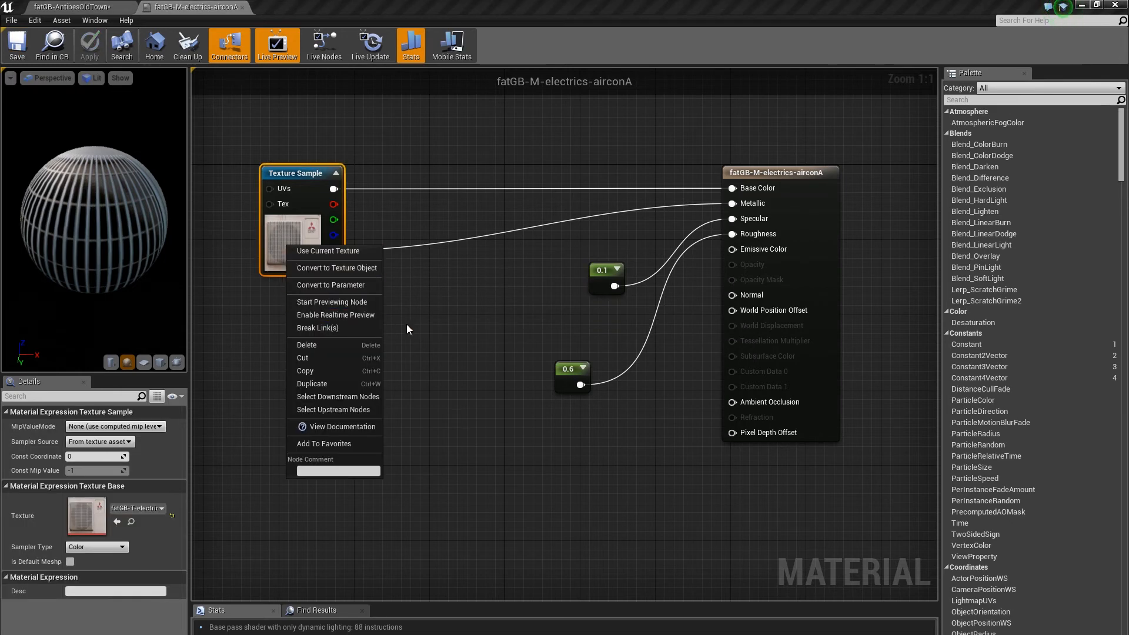
{"action": "left_click", "coordinate": [253, 371]}
{"action": "left_click", "coordinate": [253, 369]}
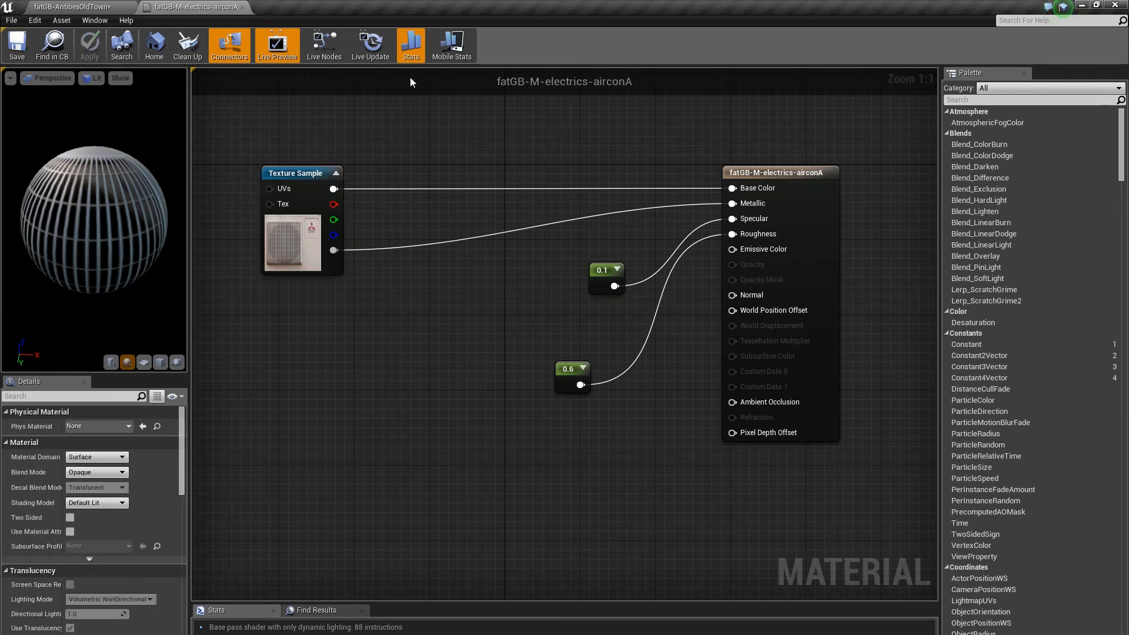
Step: Detach the fatGB-M-electrics-airconA material editor into a floating window, enlarge it with a wider details area and select the Texture Sample node
{"action": "left_click_drag", "start_coordinate": [218, 7], "coordinate": [471, 164]}
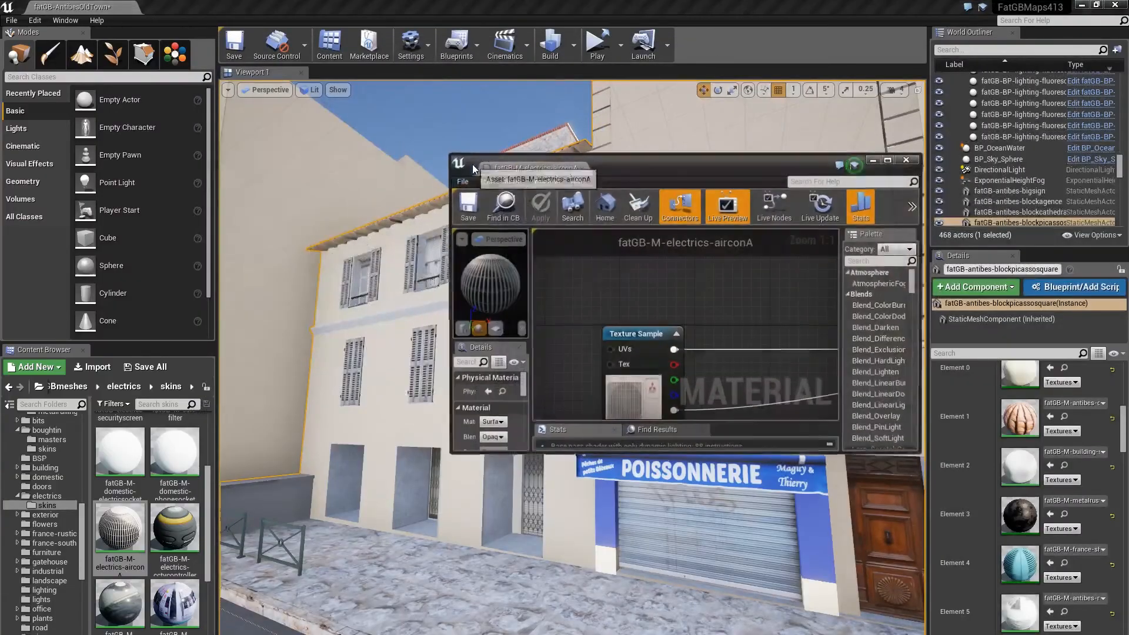
{"action": "scroll", "coordinate": [171, 550], "scroll_direction": "down", "scroll_amount": 3}
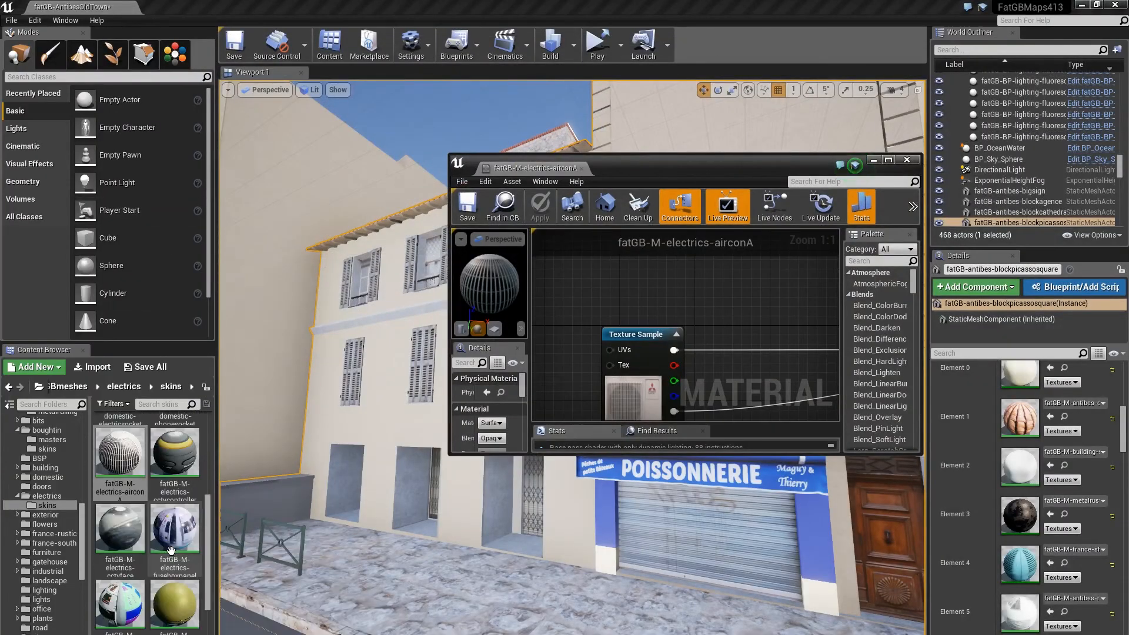
{"action": "scroll", "coordinate": [171, 550], "scroll_direction": "up", "scroll_amount": 2}
{"action": "mouse_move", "coordinate": [120, 478]}
{"action": "left_mouse_down"}
{"action": "mouse_move", "coordinate": [113, 499]}
{"action": "mouse_move", "coordinate": [50, 495]}
{"action": "mouse_move", "coordinate": [61, 529]}
{"action": "mouse_move", "coordinate": [26, 556]}
{"action": "mouse_move", "coordinate": [142, 511]}
{"action": "mouse_move", "coordinate": [122, 481]}
{"action": "left_mouse_up"}
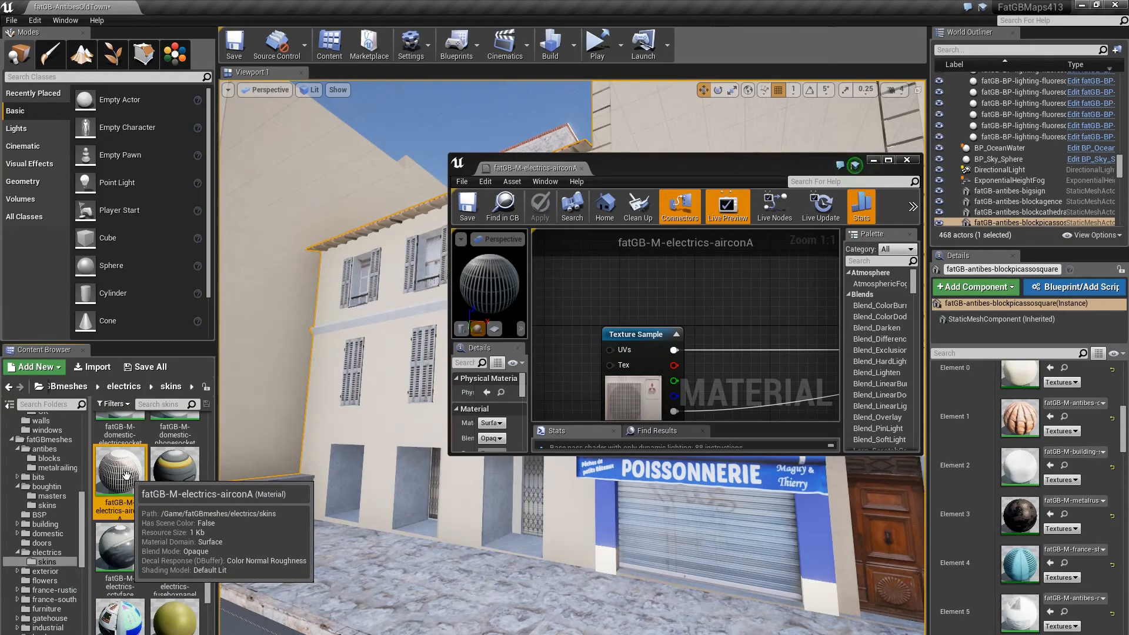
{"action": "left_click", "coordinate": [605, 404]}
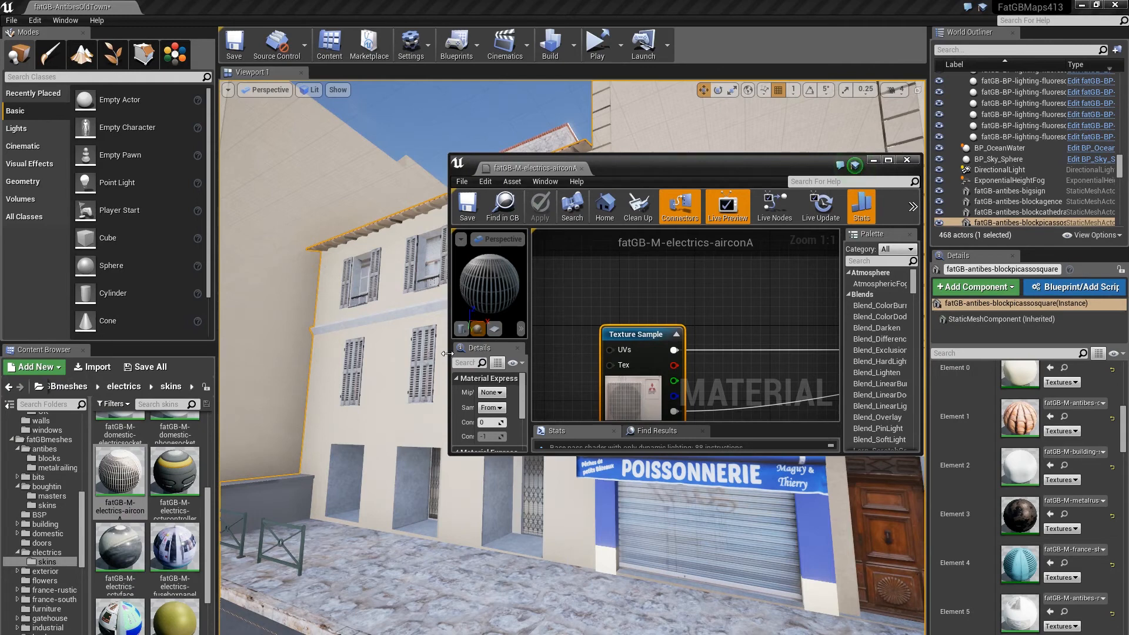
{"action": "left_click_drag", "start_coordinate": [447, 352], "coordinate": [305, 353]}
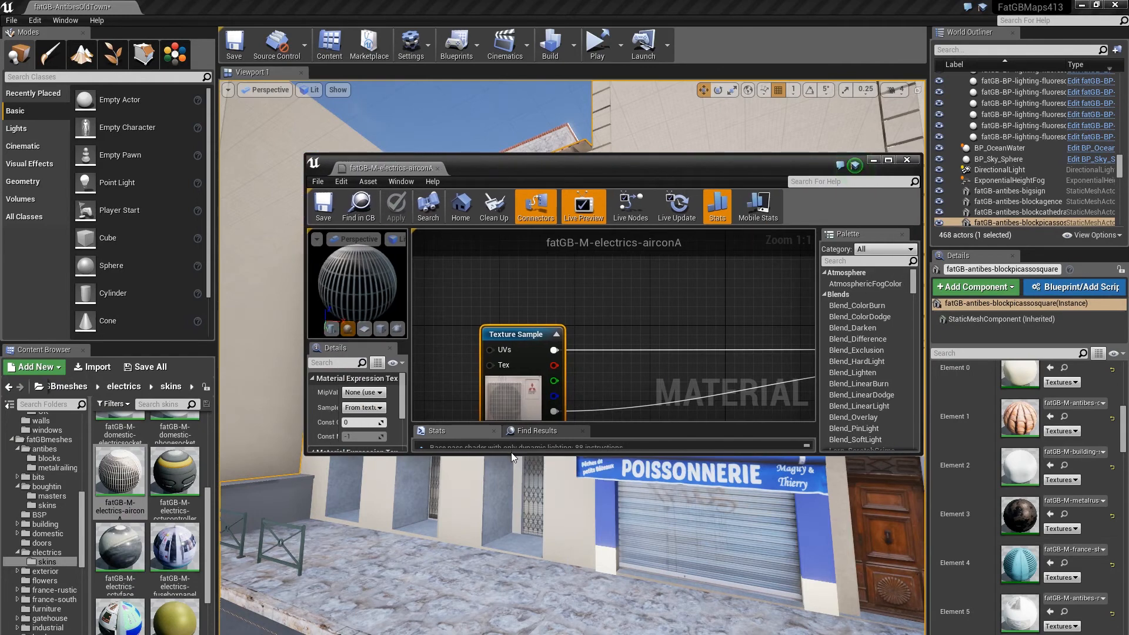
{"action": "left_click_drag", "start_coordinate": [511, 453], "coordinate": [506, 621]}
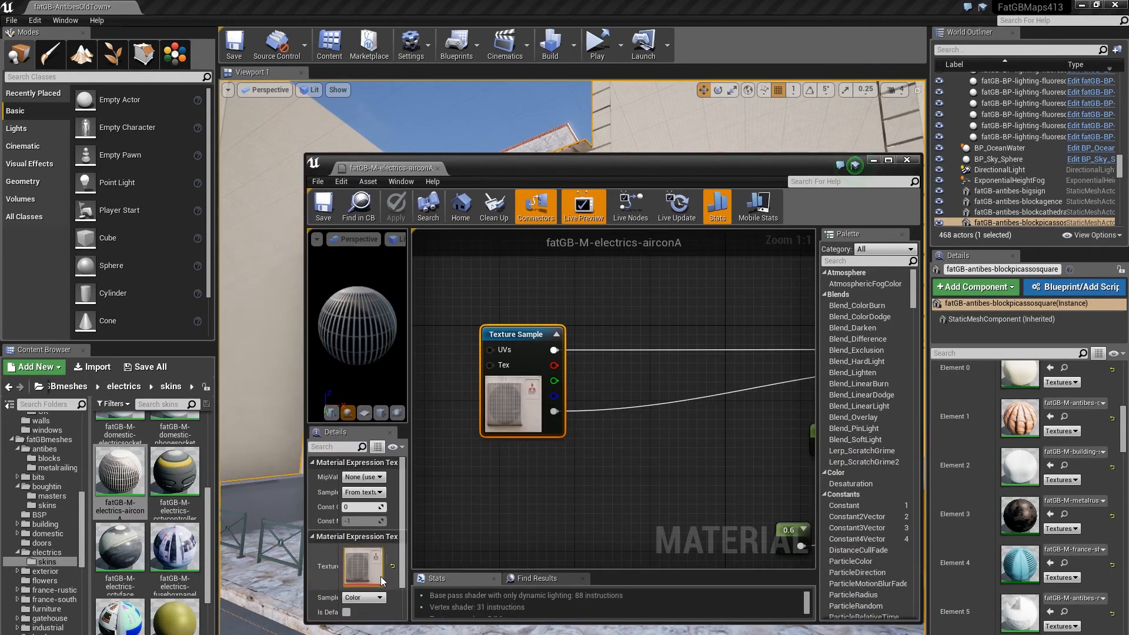
{"action": "left_click_drag", "start_coordinate": [410, 549], "coordinate": [488, 549]}
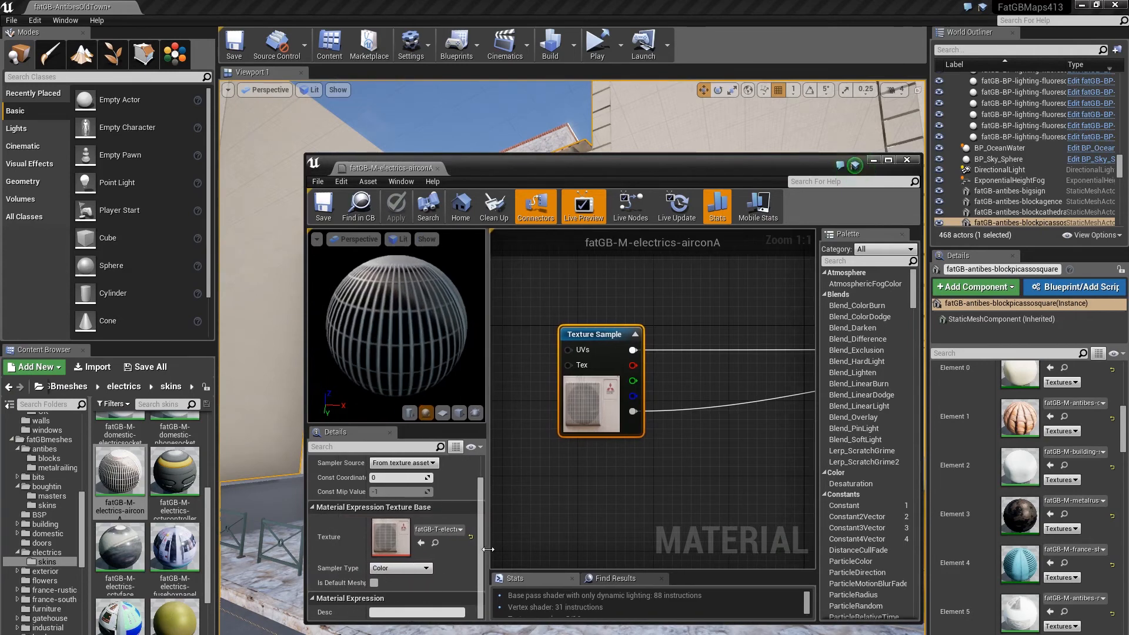
Step: Locate the Texture Sample's texture among the project assets, check its size map and close the report
{"action": "left_click", "coordinate": [435, 543]}
{"action": "right_click", "coordinate": [168, 538]}
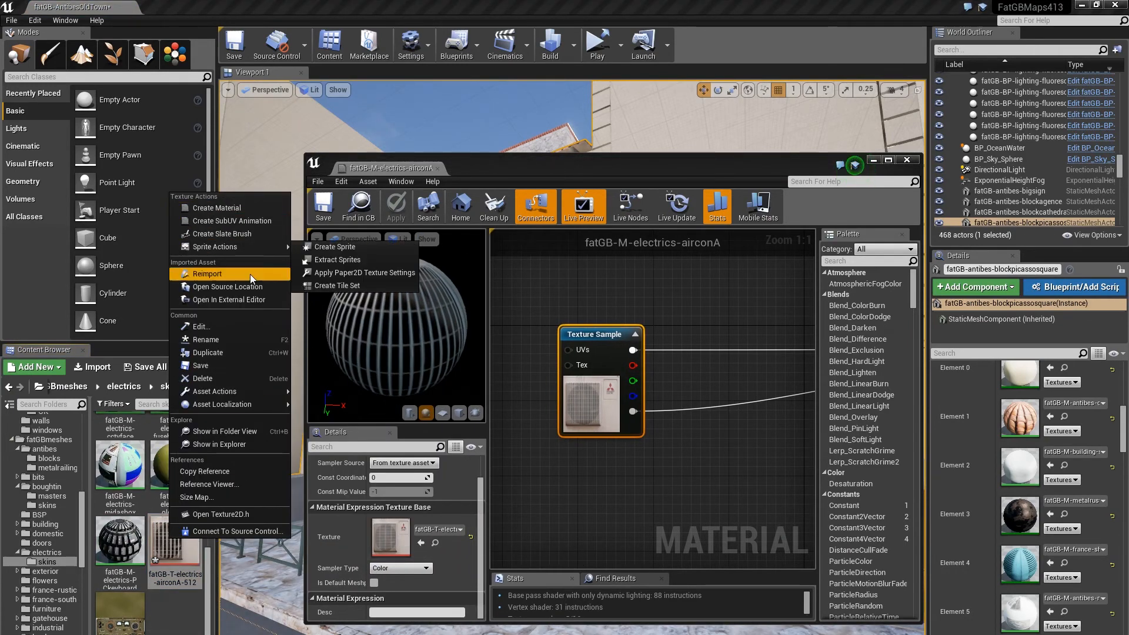
{"action": "mouse_move", "coordinate": [246, 388]}
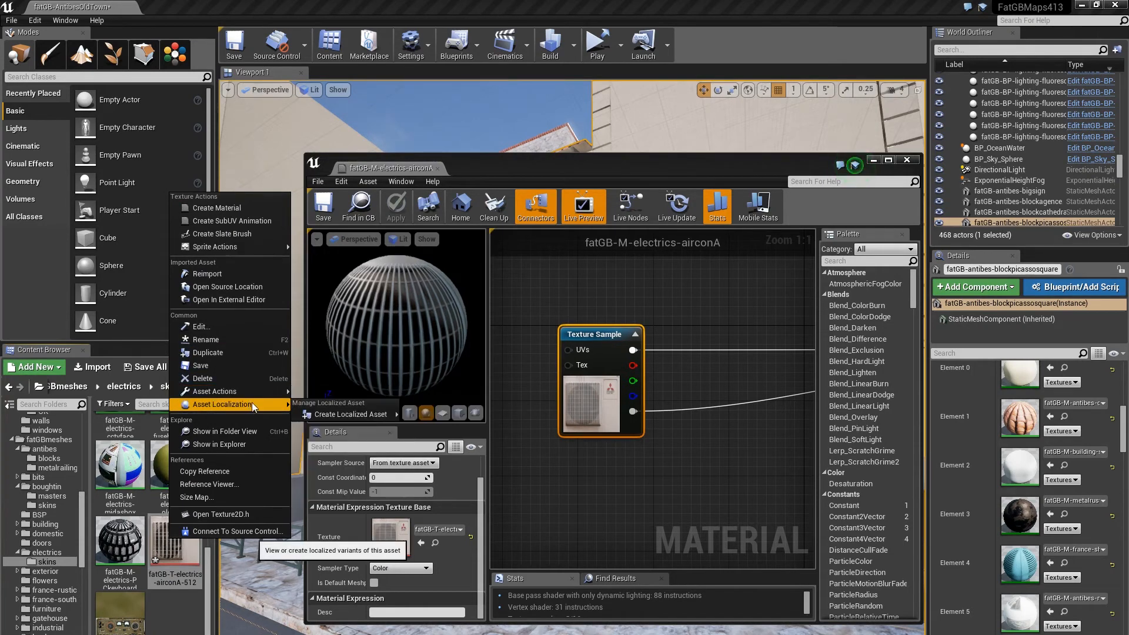
{"action": "left_click", "coordinate": [238, 497]}
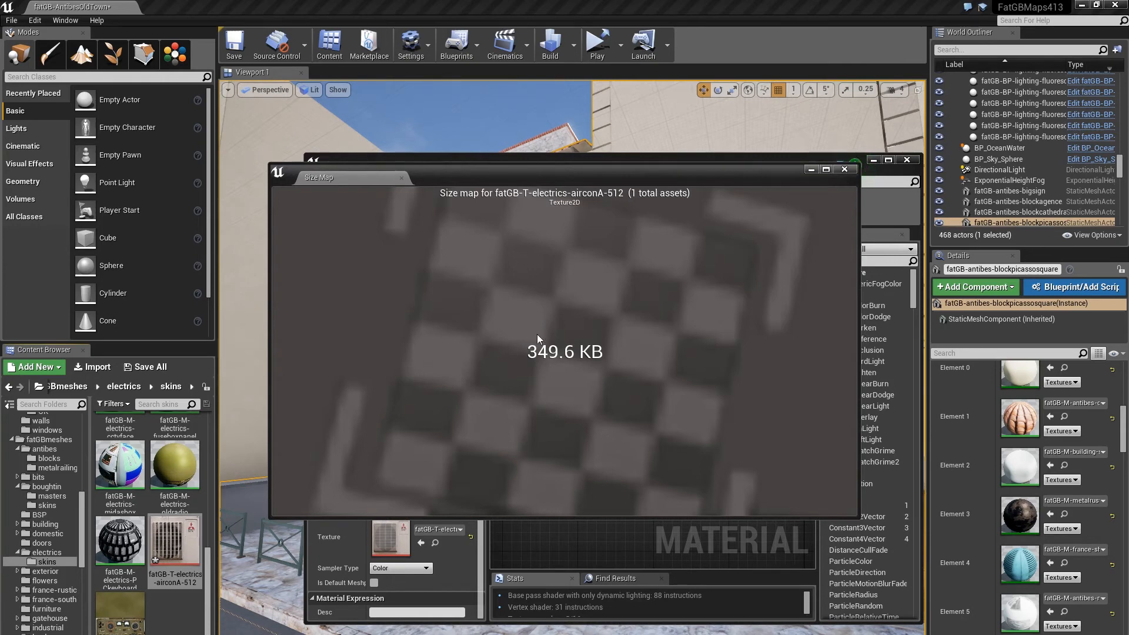
{"action": "left_click", "coordinate": [845, 170]}
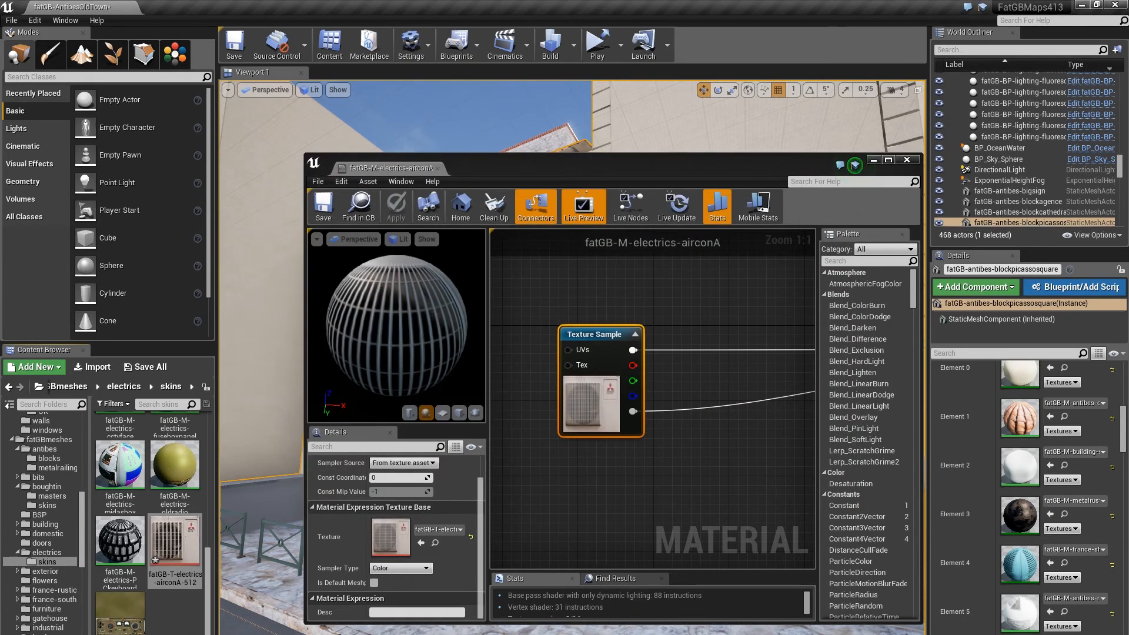
Step: Launch CrazyBump through the system search and switch to the fatGB-T-electrics-airconA-512.psd document in Photoshop
{"action": "mouse_move", "coordinate": [374, 633]}
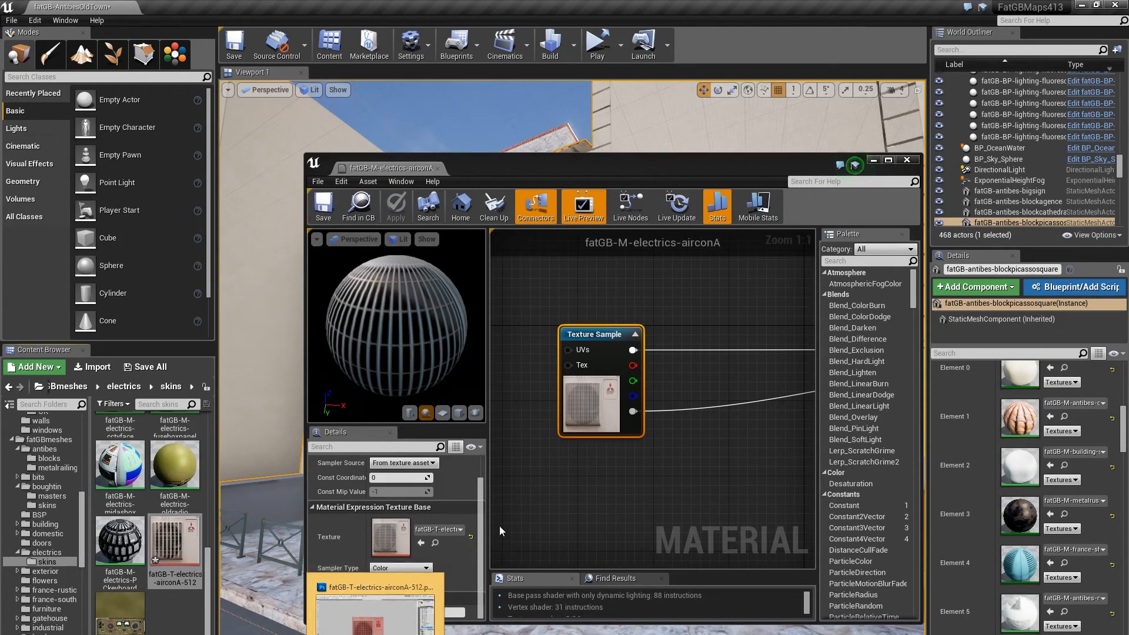
{"action": "key", "text": "super+s"}
{"action": "type", "text": "crazybuy"}
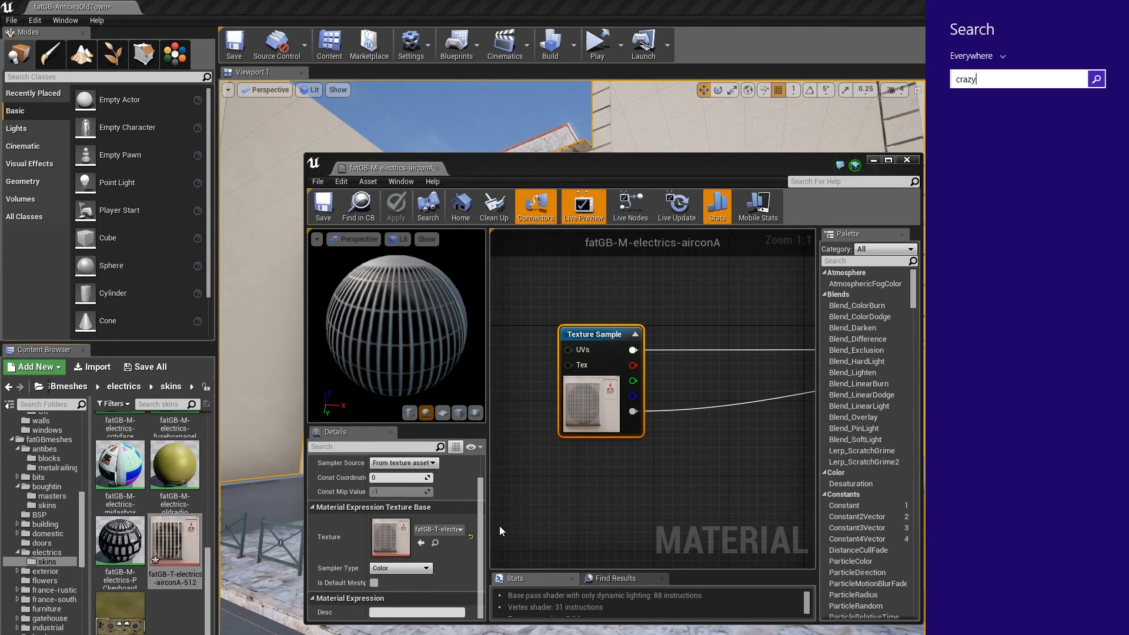
{"action": "key", "text": "Return"}
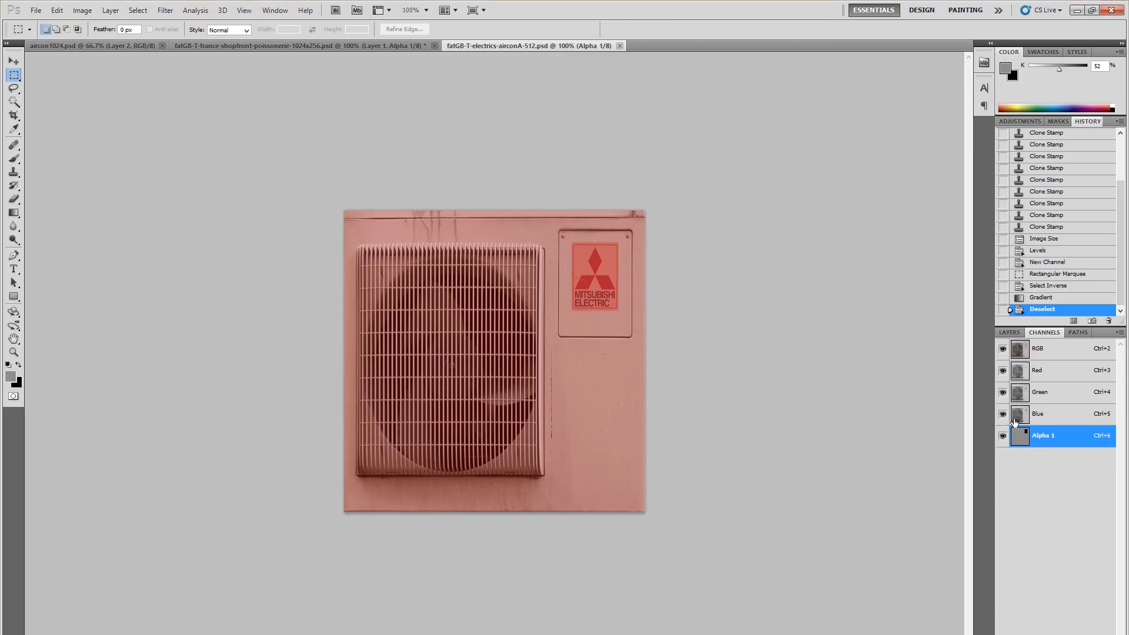
Step: Hide the Alpha 1 channel, make the RGB channels active and copy the entire air-conditioner canvas to the clipboard
{"action": "left_click", "coordinate": [1003, 436]}
{"action": "left_click", "coordinate": [1036, 350]}
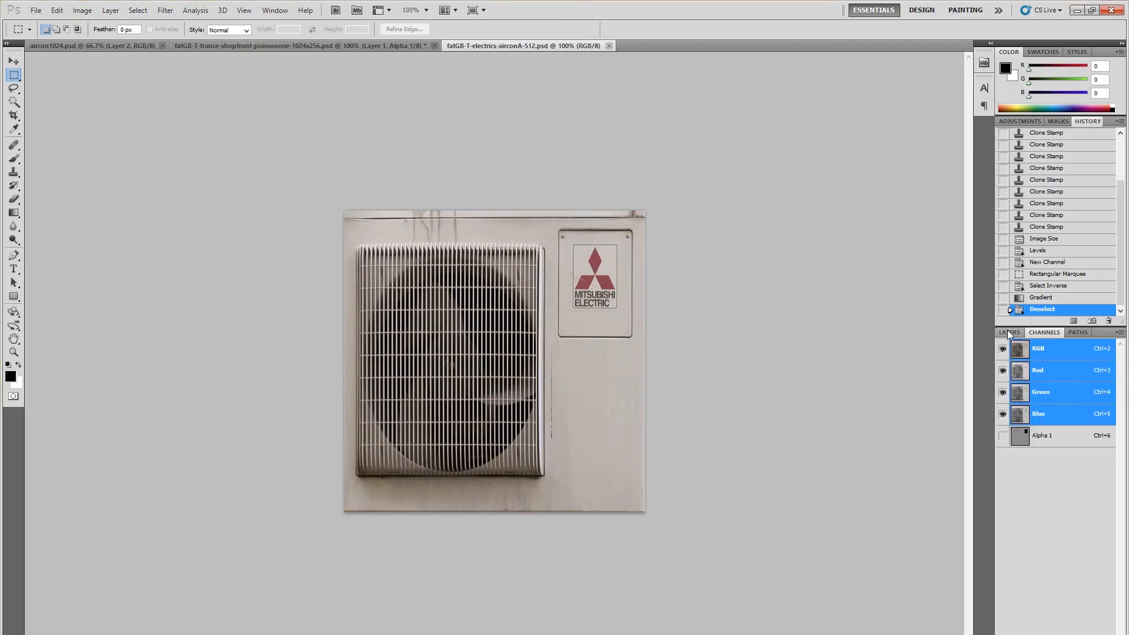
{"action": "left_click", "coordinate": [1009, 332]}
{"action": "key", "text": "ctrl+a"}
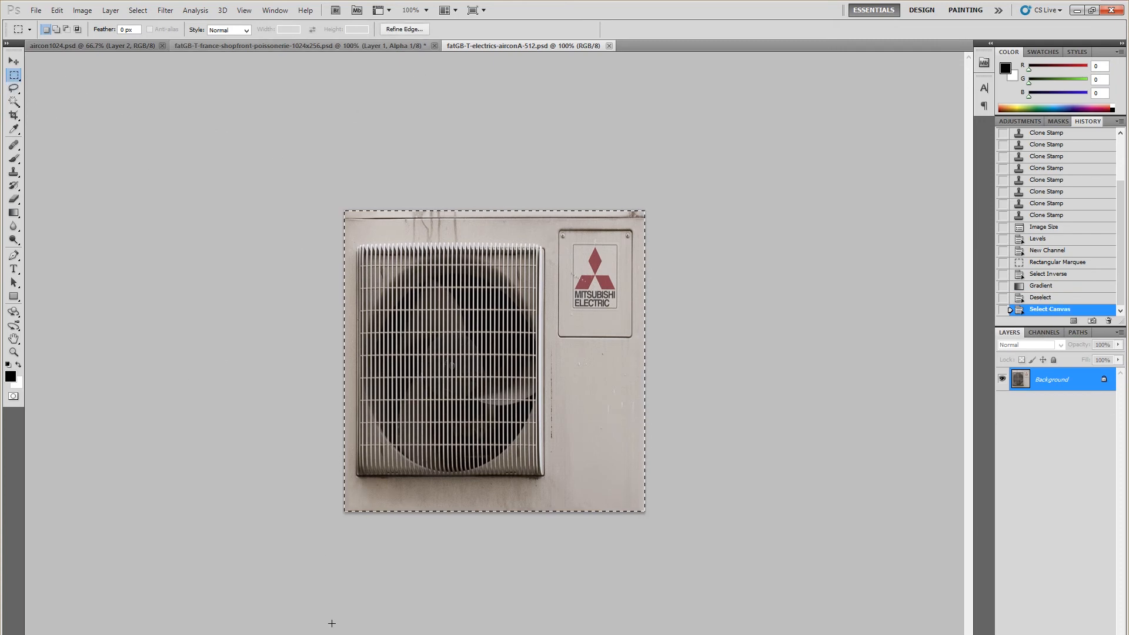
Step: Switch to CrazyBump, paste the copied image as a photograph and choose the first of the two suggested shapes
{"action": "key", "text": "alt+Tab"}
{"action": "left_click", "coordinate": [266, 541]}
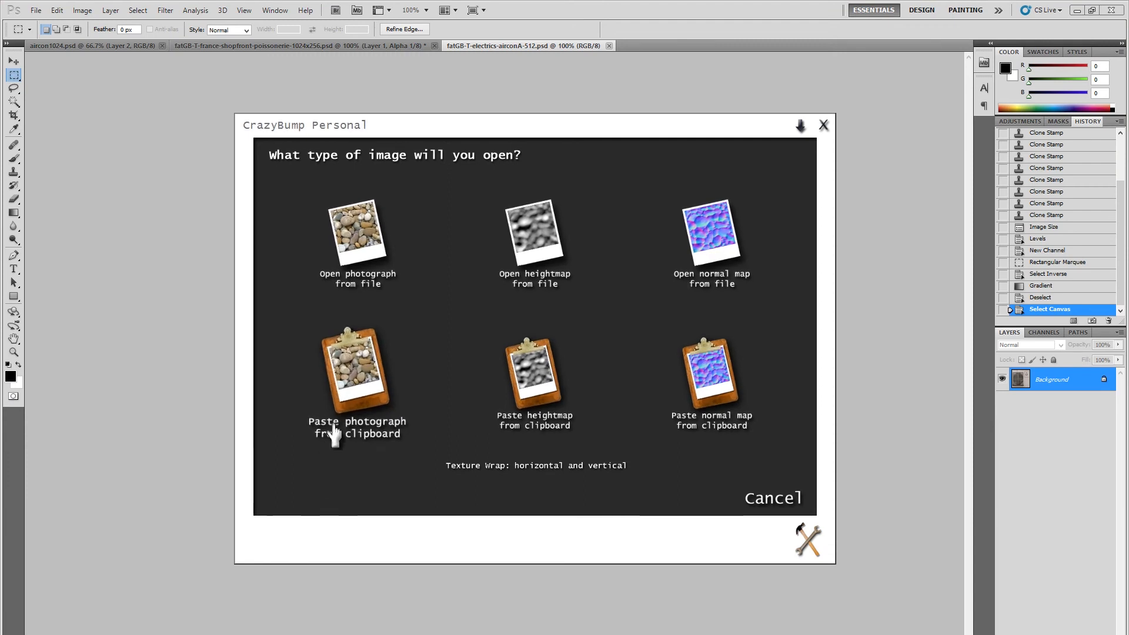
{"action": "left_click", "coordinate": [356, 389]}
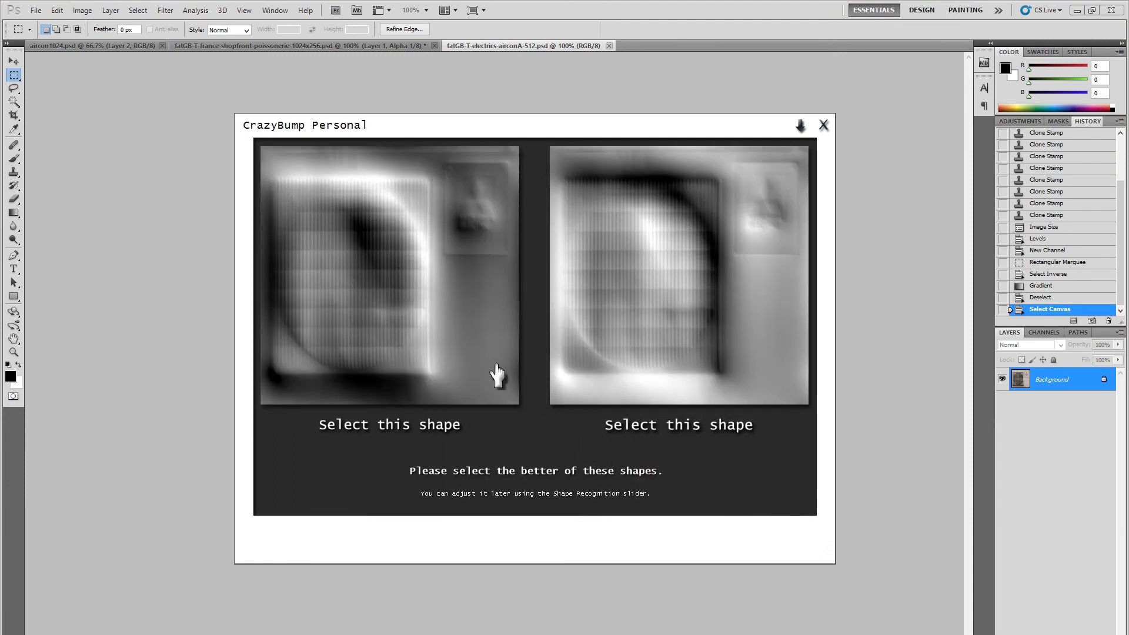
{"action": "left_click", "coordinate": [358, 285]}
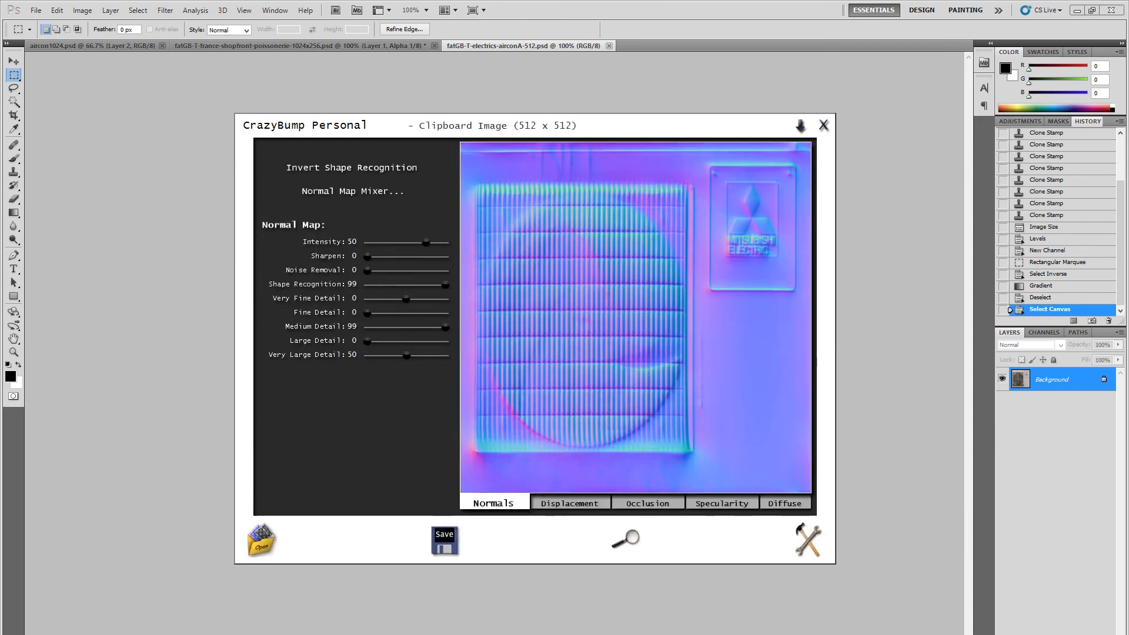
Step: Reposition the preview and main windows and examine the normal map's relief on the sphere under different angles and lighting
{"action": "left_click_drag", "start_coordinate": [1128, 70], "coordinate": [704, 145]}
{"action": "left_click_drag", "start_coordinate": [390, 124], "coordinate": [157, 44]}
{"action": "left_click_drag", "start_coordinate": [716, 337], "coordinate": [696, 289]}
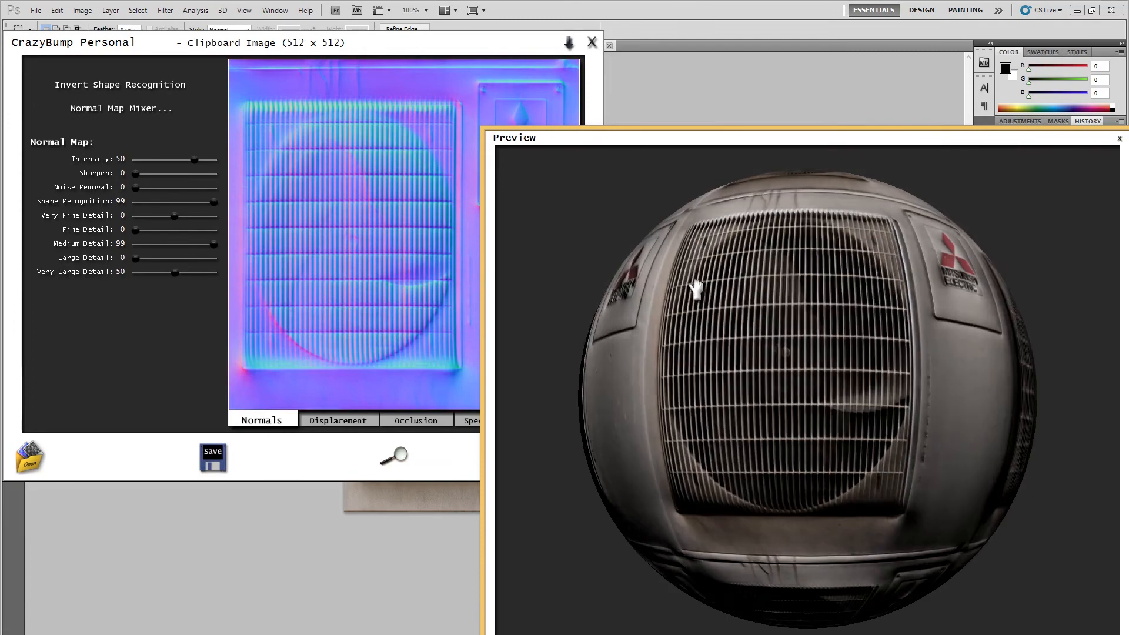
{"action": "left_click_drag", "start_coordinate": [821, 262], "coordinate": [800, 321]}
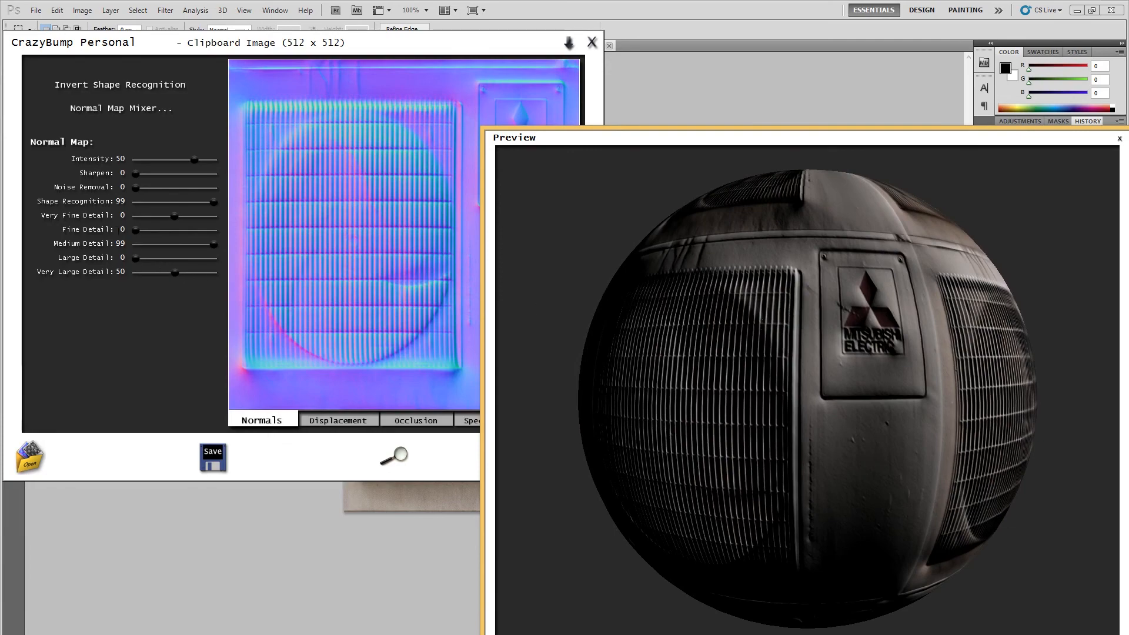
Step: Set the normal map's Very Large Detail to 0 and Shape Recognition to 29, checking the result on the preview sphere
{"action": "left_click_drag", "start_coordinate": [174, 273], "coordinate": [106, 277]}
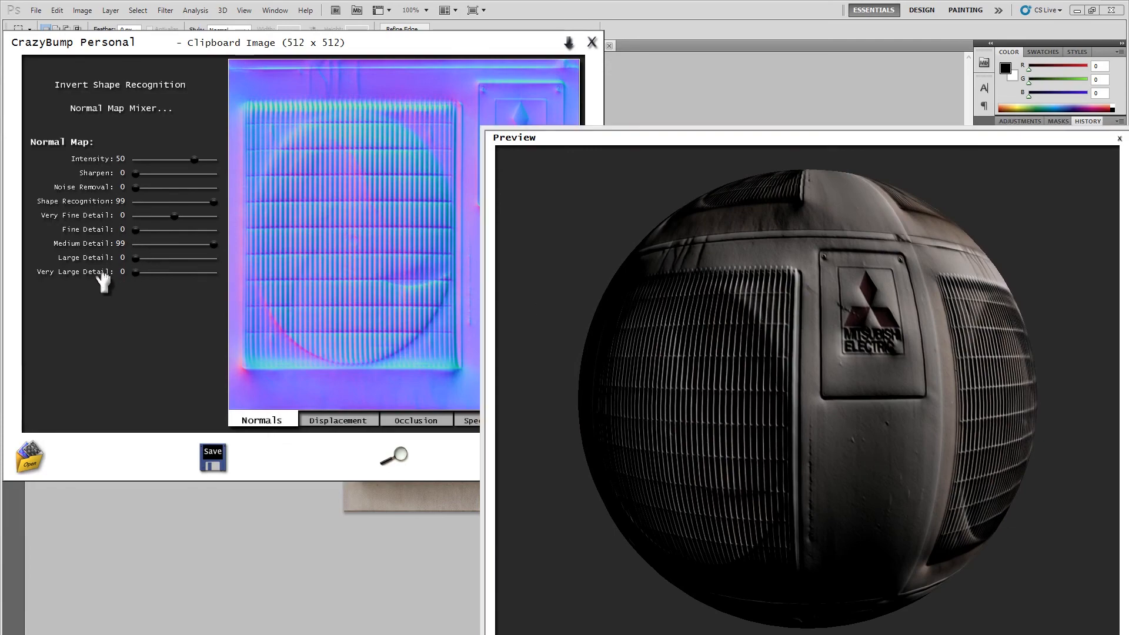
{"action": "left_click_drag", "start_coordinate": [729, 355], "coordinate": [859, 320]}
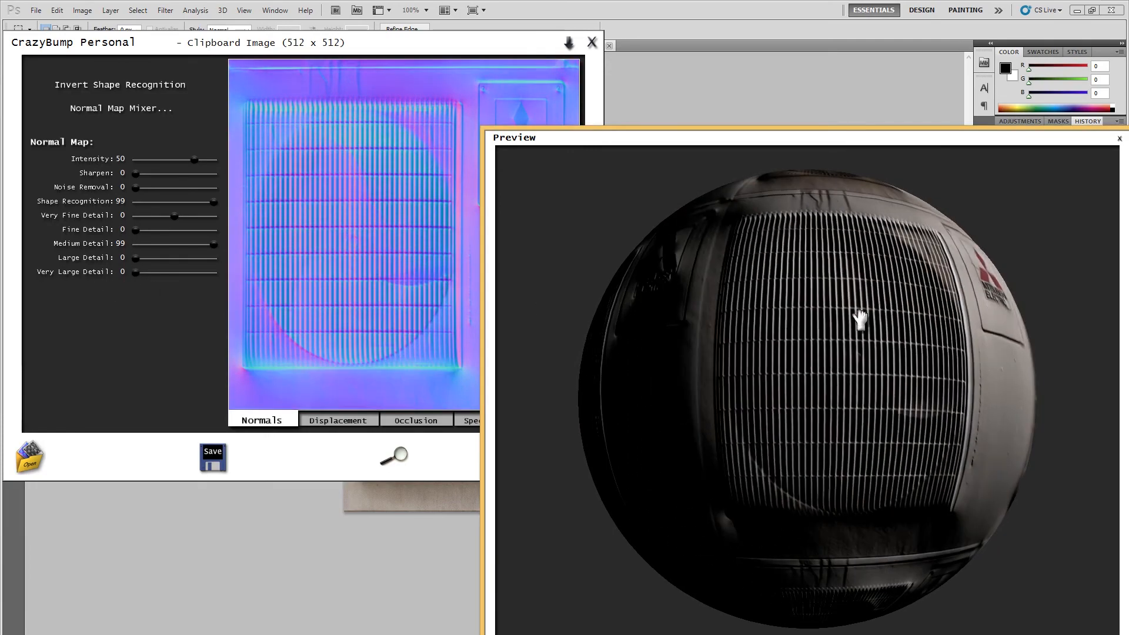
{"action": "left_click_drag", "start_coordinate": [212, 201], "coordinate": [157, 202]}
{"action": "left_click_drag", "start_coordinate": [791, 365], "coordinate": [732, 373]}
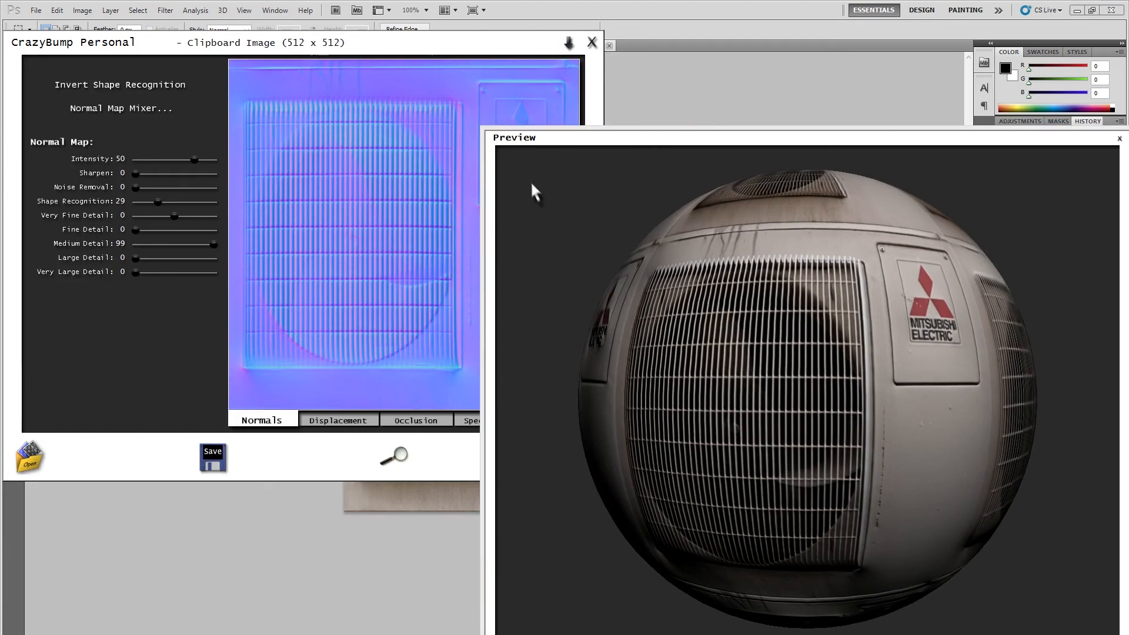
Step: Move the preview clear of the main window and adjust the displacement map to a Depth of about 42 and Enhance Detail 99
{"action": "left_click_drag", "start_coordinate": [479, 126], "coordinate": [606, 177]}
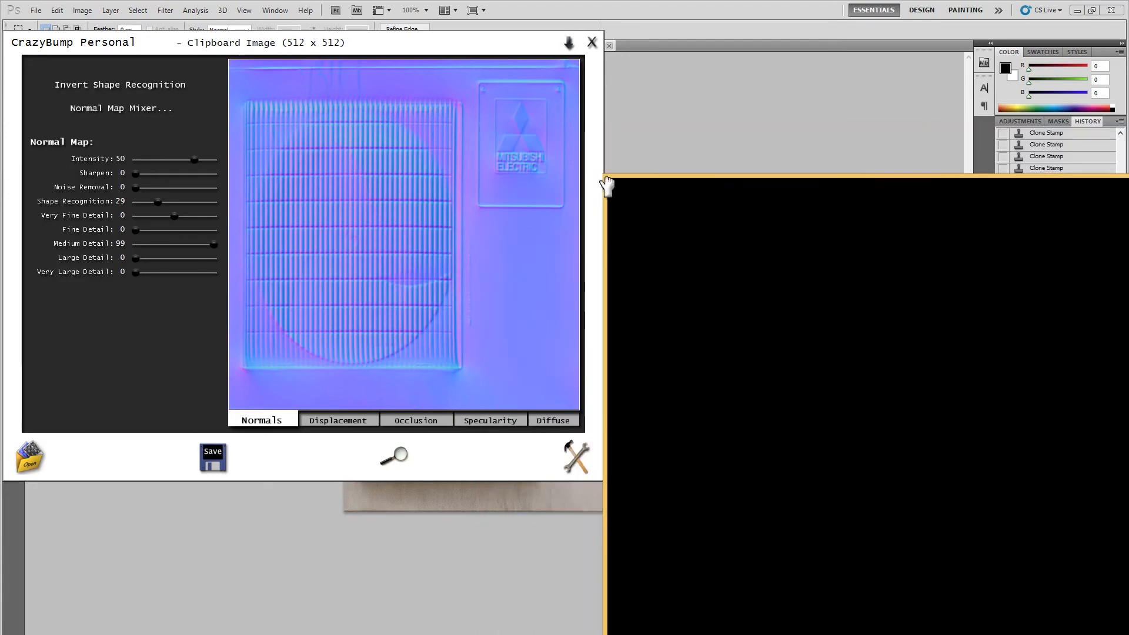
{"action": "left_click", "coordinate": [361, 422]}
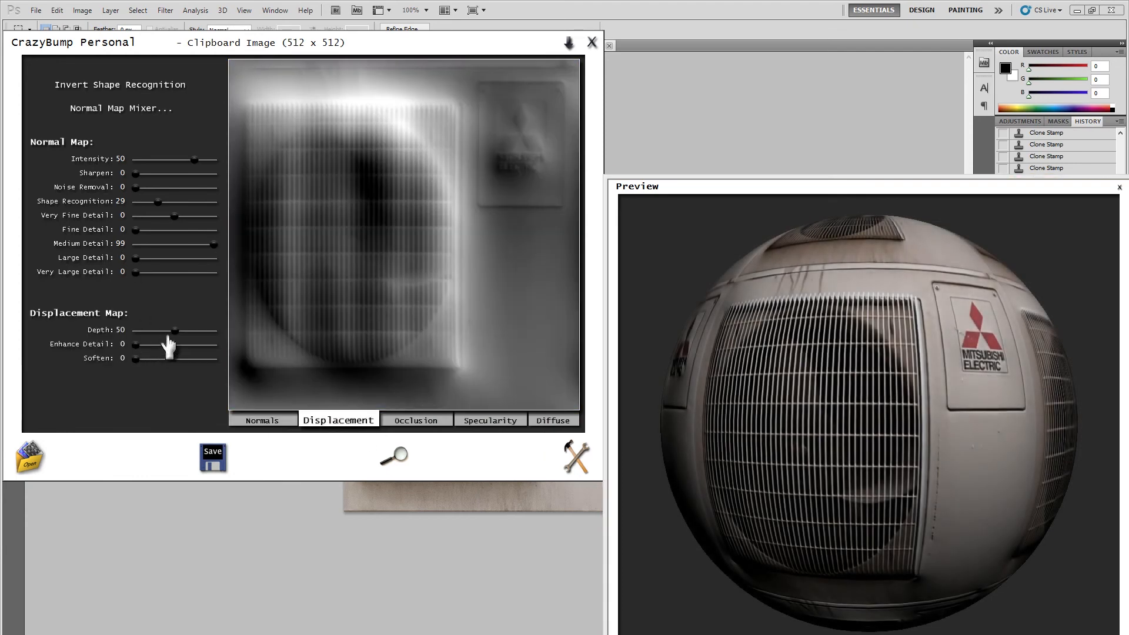
{"action": "left_click_drag", "start_coordinate": [174, 337], "coordinate": [197, 353]}
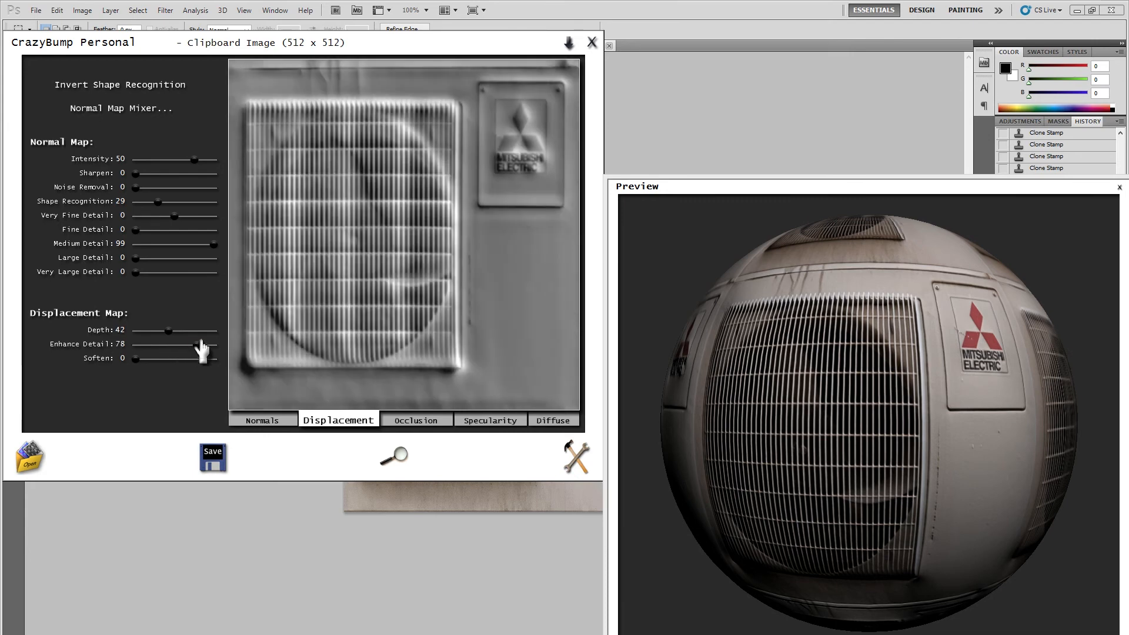
{"action": "left_click_drag", "start_coordinate": [199, 348], "coordinate": [216, 350]}
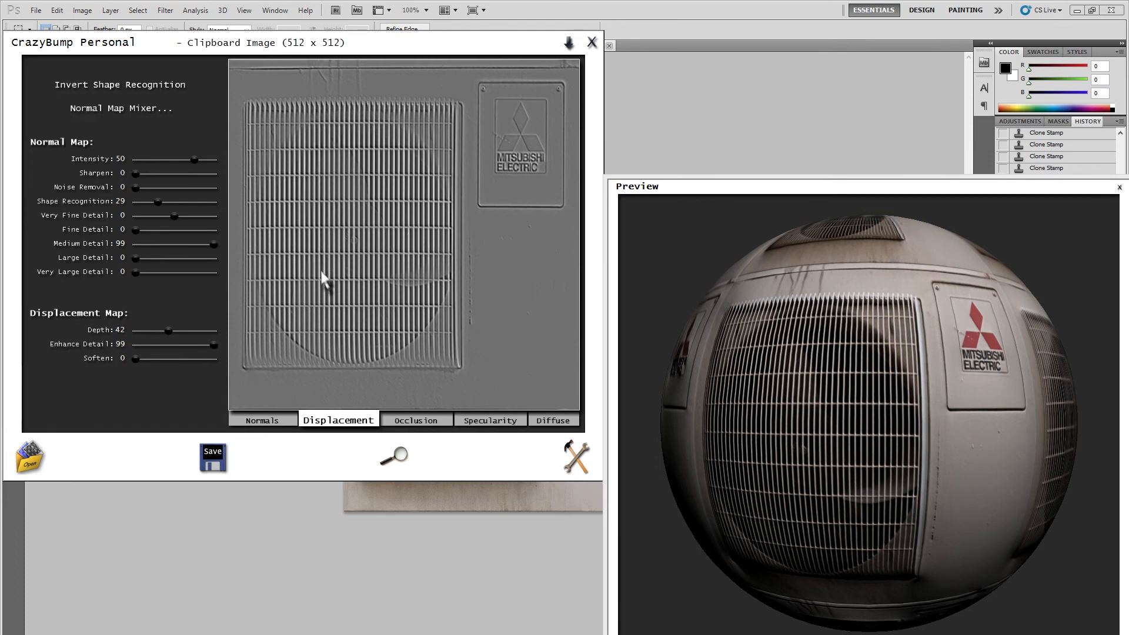
{"action": "mouse_move", "coordinate": [214, 346]}
{"action": "left_mouse_down"}
{"action": "mouse_move", "coordinate": [192, 345]}
{"action": "mouse_move", "coordinate": [215, 345]}
{"action": "left_mouse_up"}
{"action": "mouse_move", "coordinate": [169, 338]}
{"action": "left_mouse_down"}
{"action": "mouse_move", "coordinate": [182, 334]}
{"action": "mouse_move", "coordinate": [171, 335]}
{"action": "left_mouse_up"}
Step: Return to the normal map, set Large Detail to 19 and try Fine Detail at 14 before settling on 5
{"action": "left_click", "coordinate": [274, 418]}
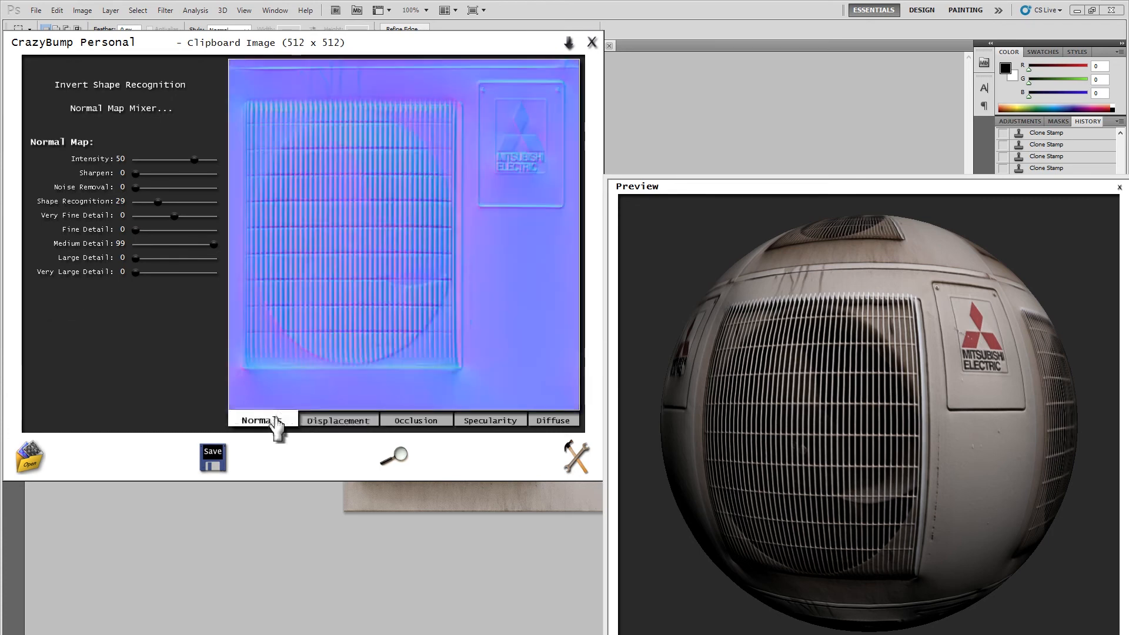
{"action": "left_click_drag", "start_coordinate": [798, 404], "coordinate": [764, 376]}
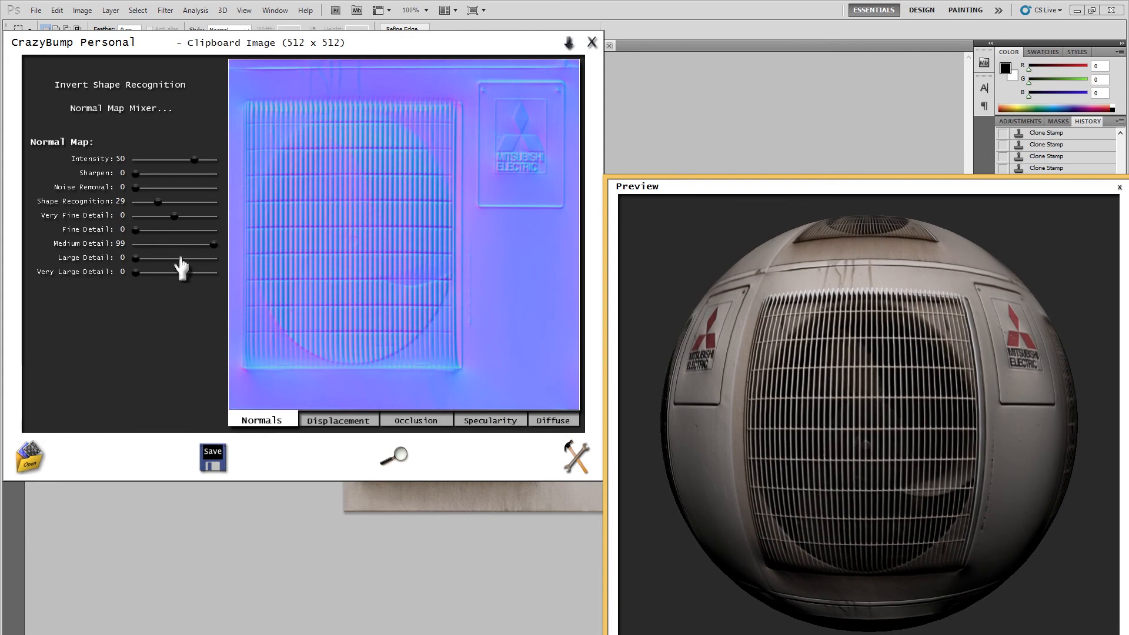
{"action": "left_click_drag", "start_coordinate": [149, 257], "coordinate": [151, 258]}
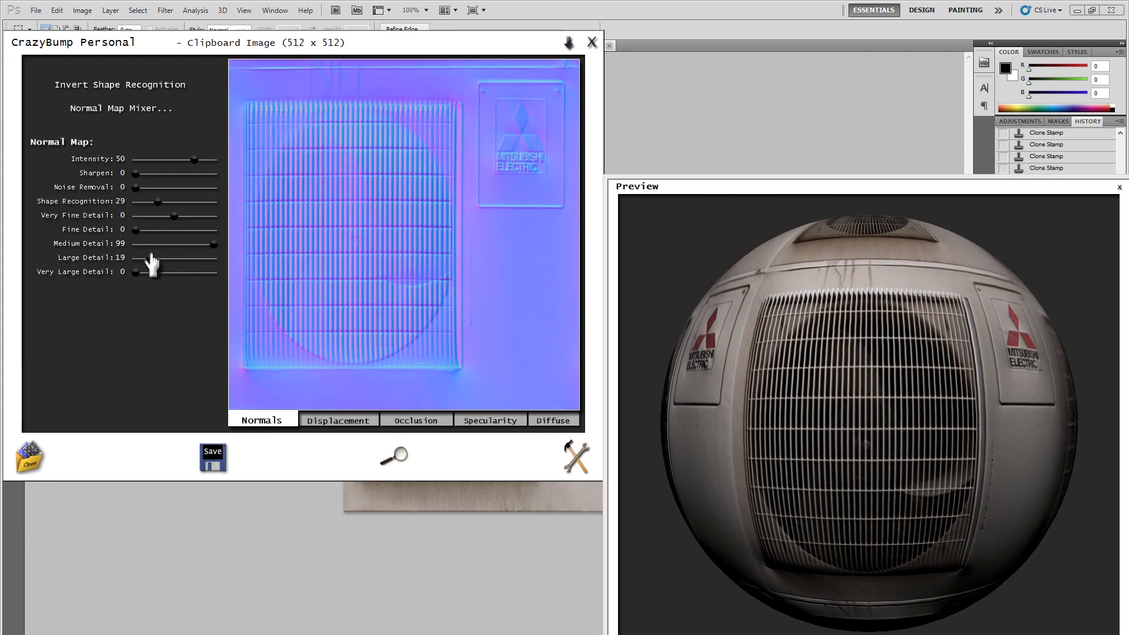
{"action": "left_click", "coordinate": [145, 229]}
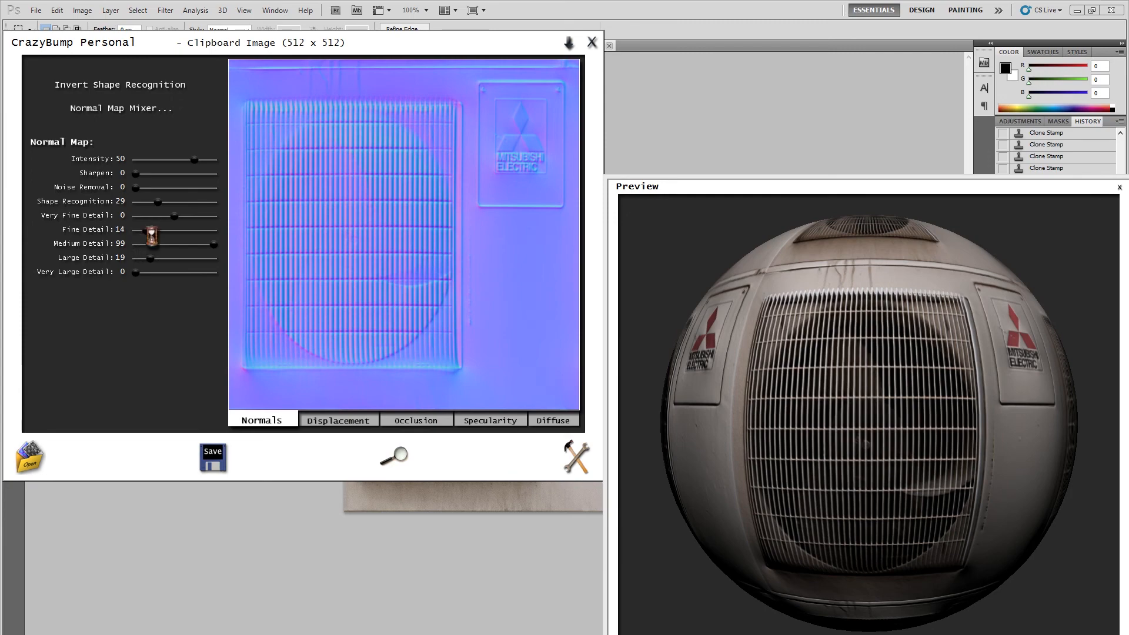
{"action": "left_click_drag", "start_coordinate": [854, 345], "coordinate": [752, 382]}
{"action": "left_click_drag", "start_coordinate": [895, 410], "coordinate": [823, 394]}
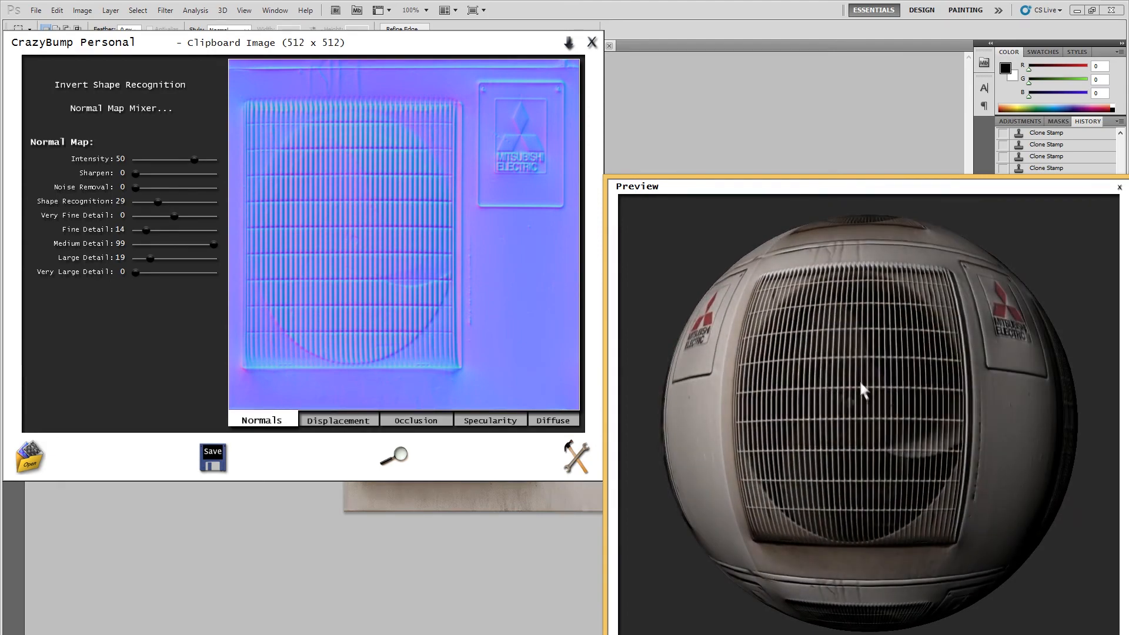
{"action": "left_click", "coordinate": [144, 230]}
{"action": "left_click_drag", "start_coordinate": [139, 231], "coordinate": [137, 231]}
Step: Review the generated occlusion and specularity maps
{"action": "left_click", "coordinate": [415, 421]}
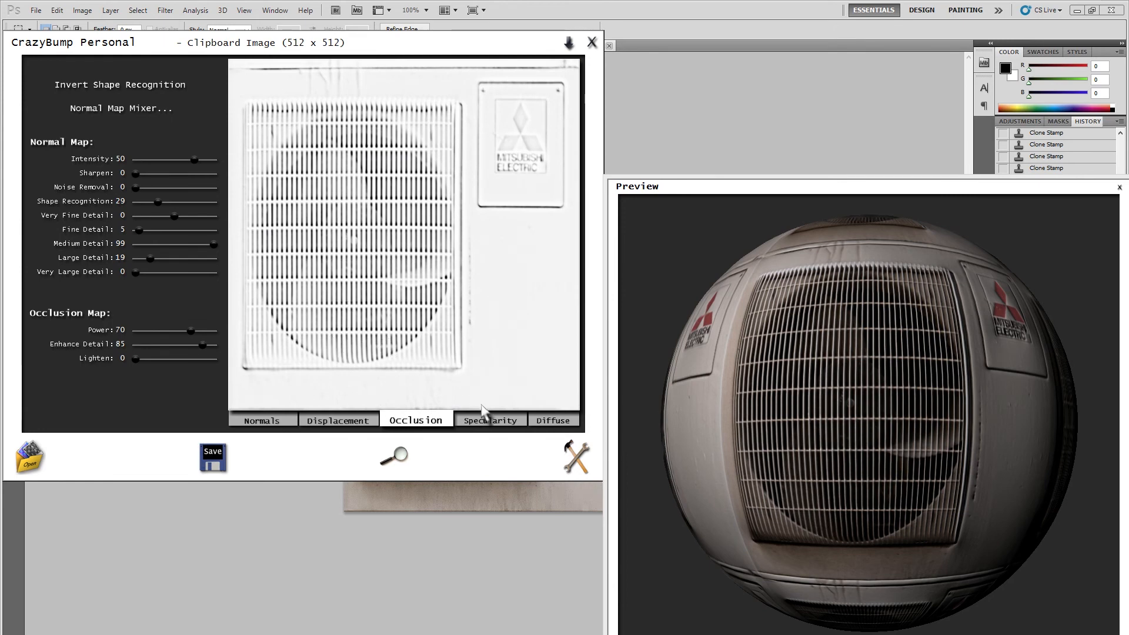
{"action": "left_click", "coordinate": [487, 421]}
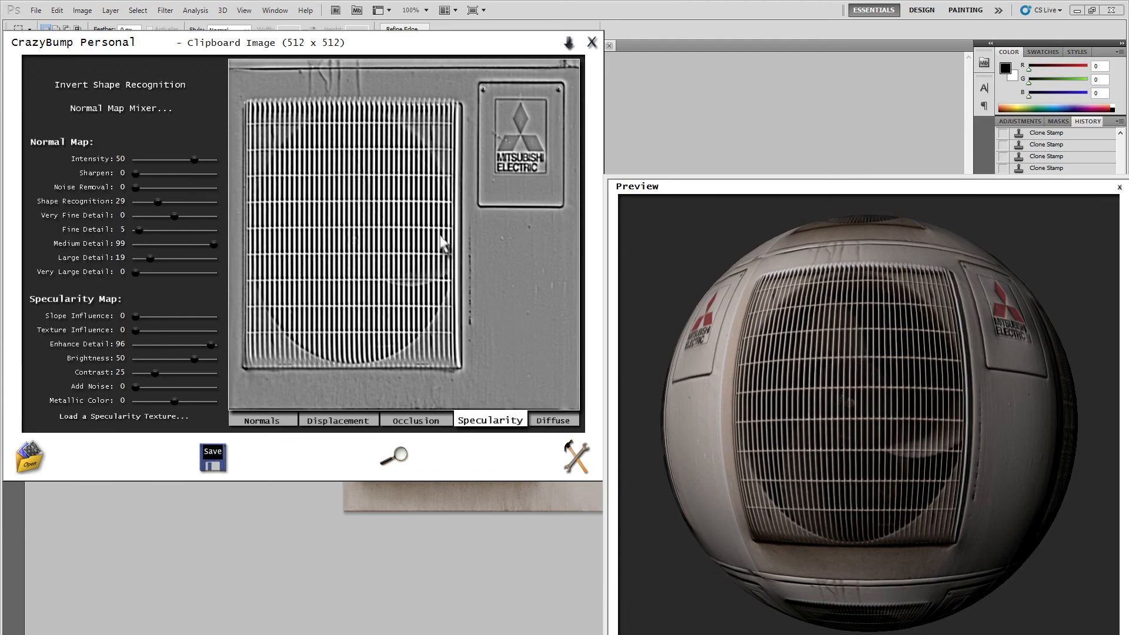
Step: Turn the preview sphere slightly and lower the specularity map's Enhance Detail to 57
{"action": "mouse_move", "coordinate": [764, 385]}
{"action": "left_mouse_down"}
{"action": "mouse_move", "coordinate": [738, 365]}
{"action": "mouse_move", "coordinate": [784, 386]}
{"action": "left_mouse_up"}
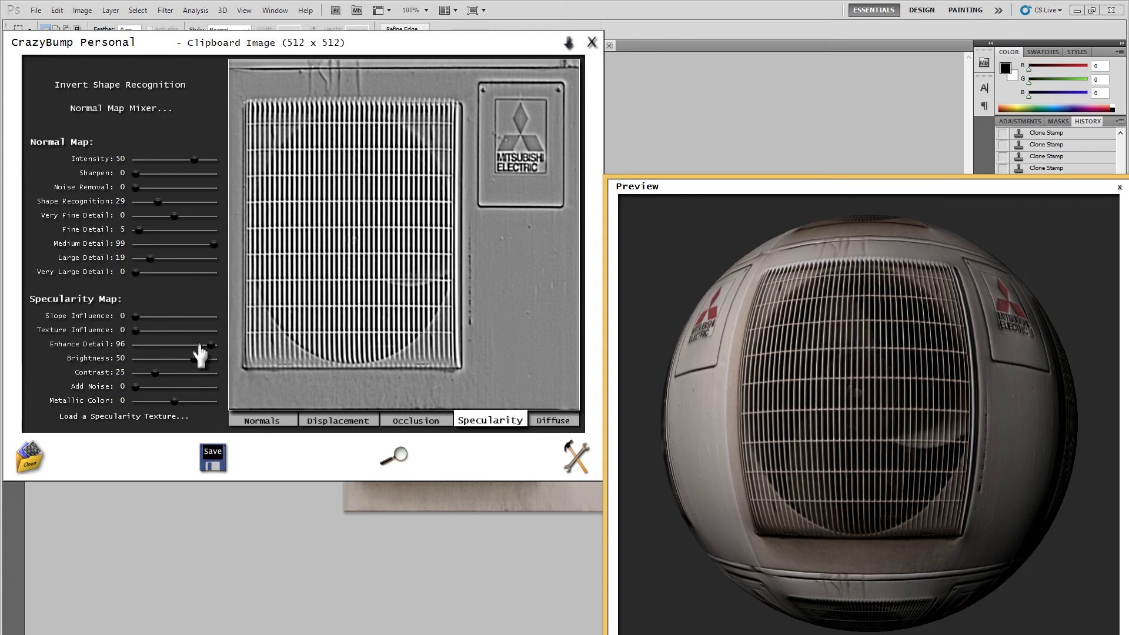
{"action": "left_click_drag", "start_coordinate": [206, 350], "coordinate": [180, 347]}
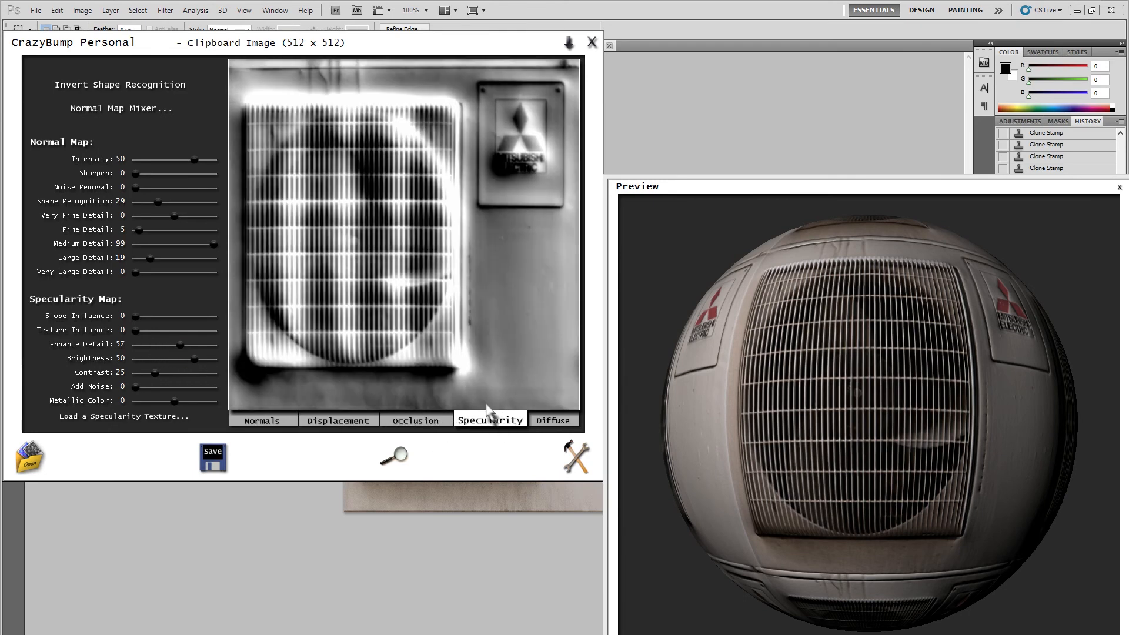
Step: Try the diffuse map's Remove Shading, Remove Highlights and Color Correction adjustments
{"action": "left_click", "coordinate": [553, 421]}
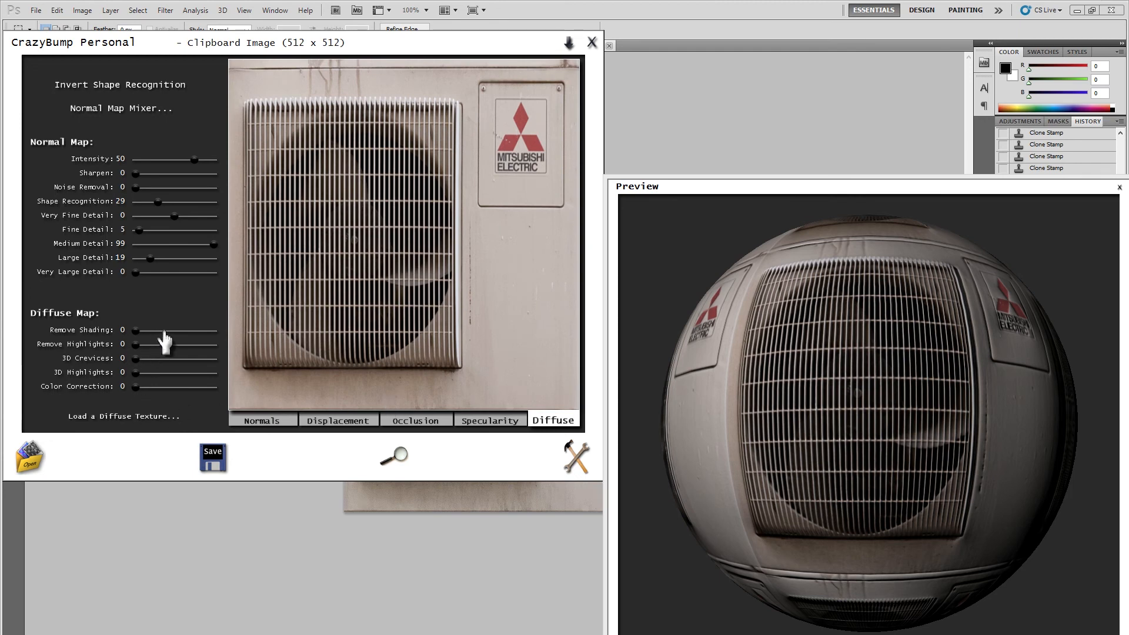
{"action": "left_click_drag", "start_coordinate": [169, 336], "coordinate": [134, 338]}
{"action": "left_click", "coordinate": [171, 345]}
{"action": "left_click_drag", "start_coordinate": [171, 345], "coordinate": [69, 348]}
{"action": "left_click", "coordinate": [171, 387]}
{"action": "left_click_drag", "start_coordinate": [171, 387], "coordinate": [215, 387]}
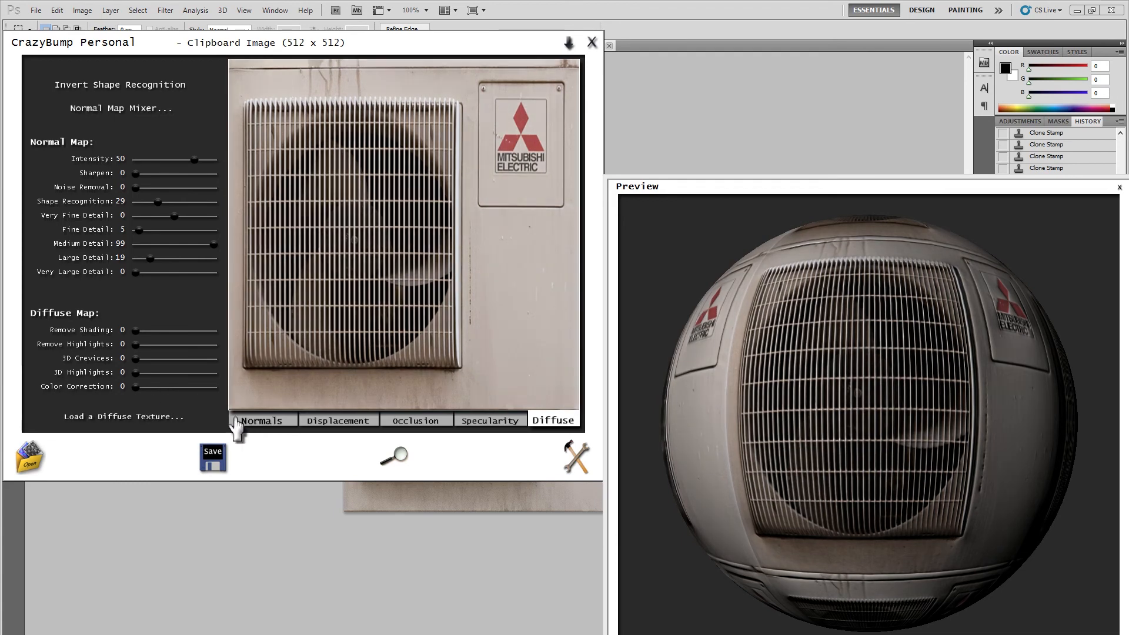
Step: Save the normal map as the PNG fatGB-T-electrics-airconA-normal in the textures folder's electrics subfolder
{"action": "left_click", "coordinate": [263, 421]}
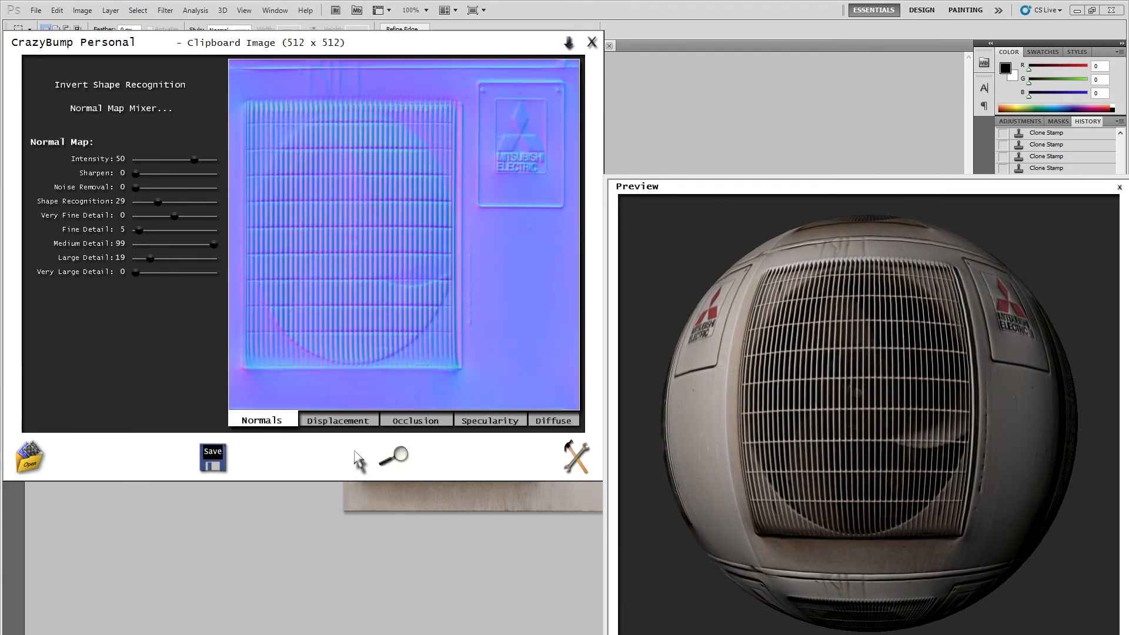
{"action": "left_click", "coordinate": [213, 457]}
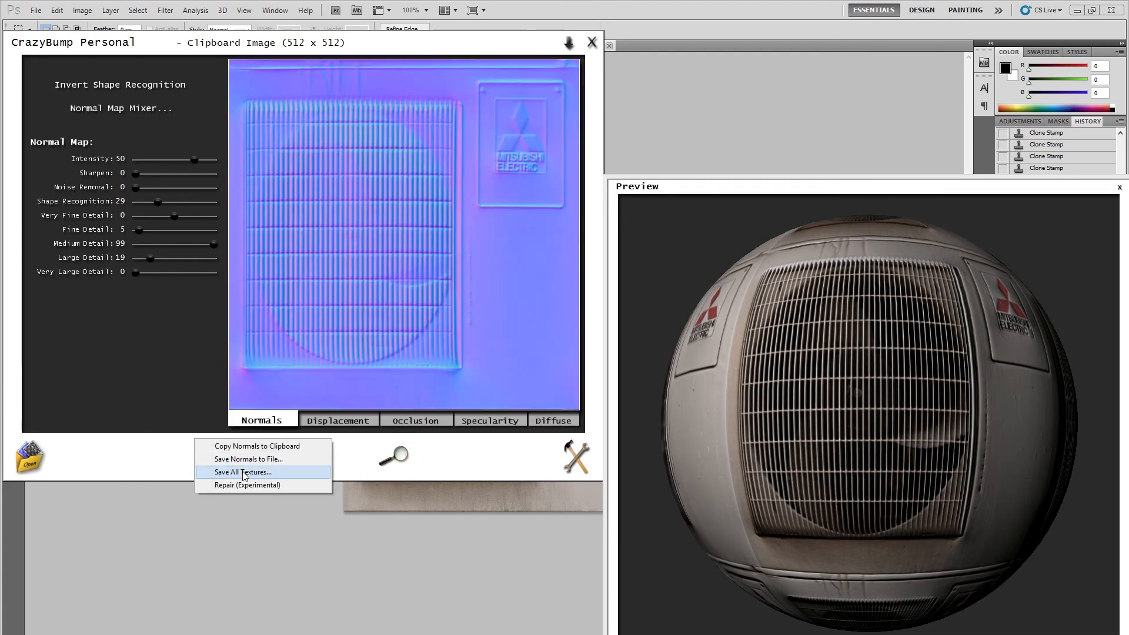
{"action": "left_click", "coordinate": [243, 459]}
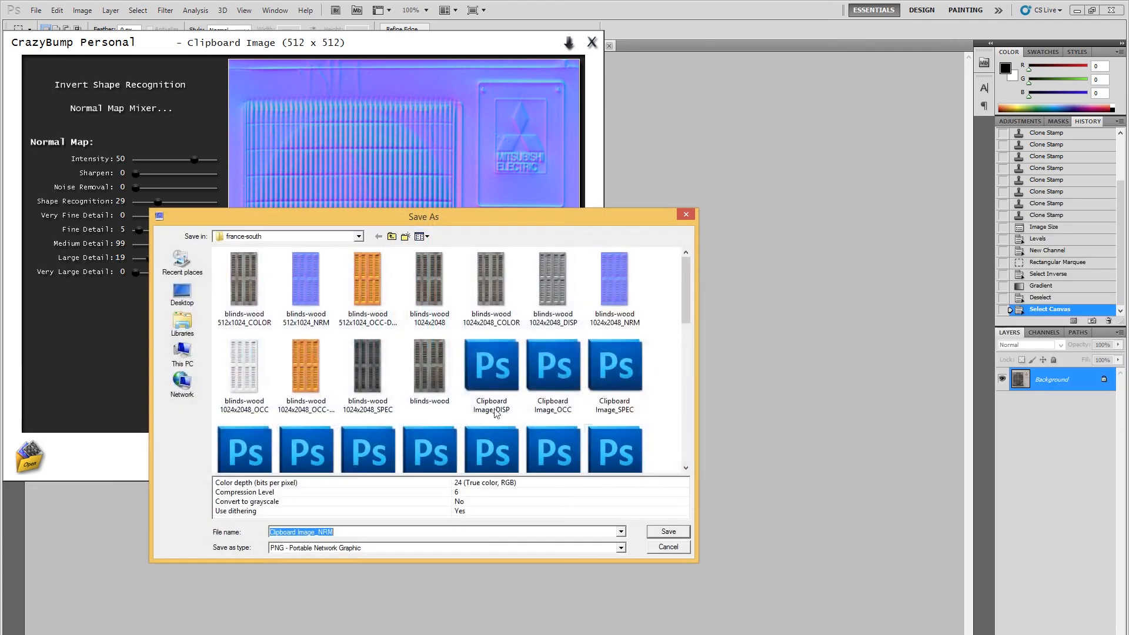
{"action": "left_click", "coordinate": [392, 237]}
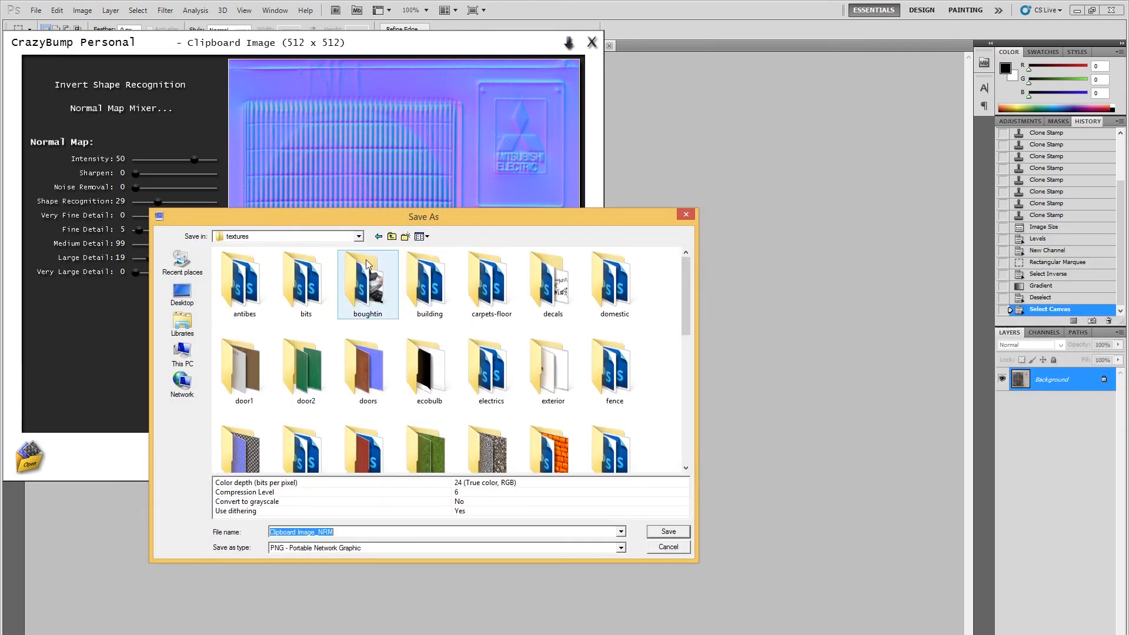
{"action": "double_click", "coordinate": [483, 393]}
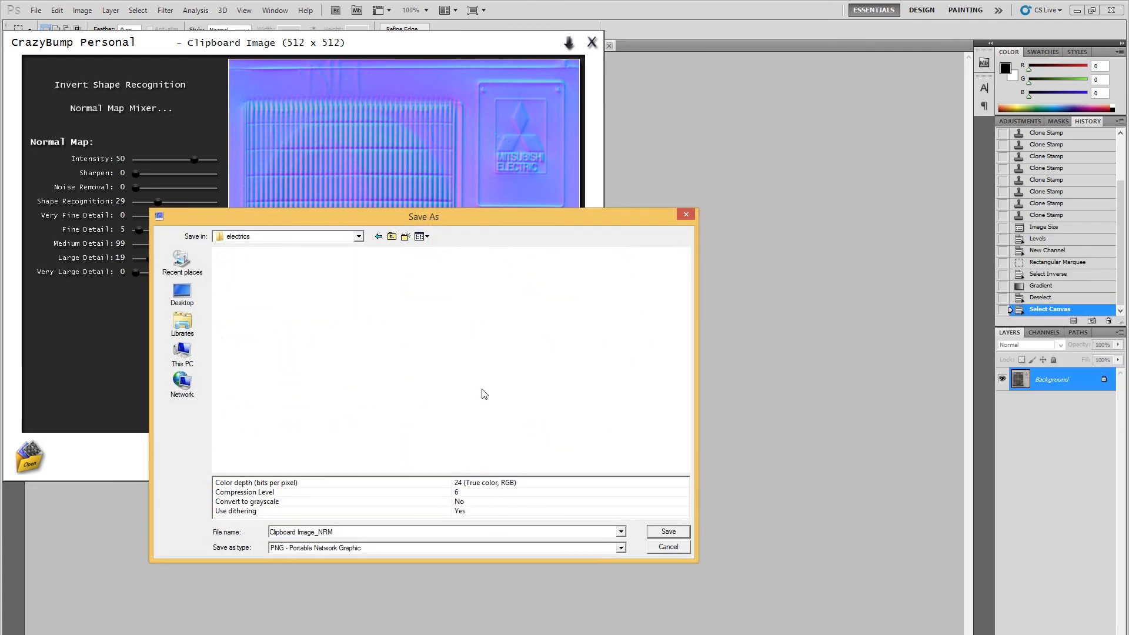
{"action": "left_click", "coordinate": [339, 532]}
{"action": "type", "text": "fatGB-T-electrics-airconA"}
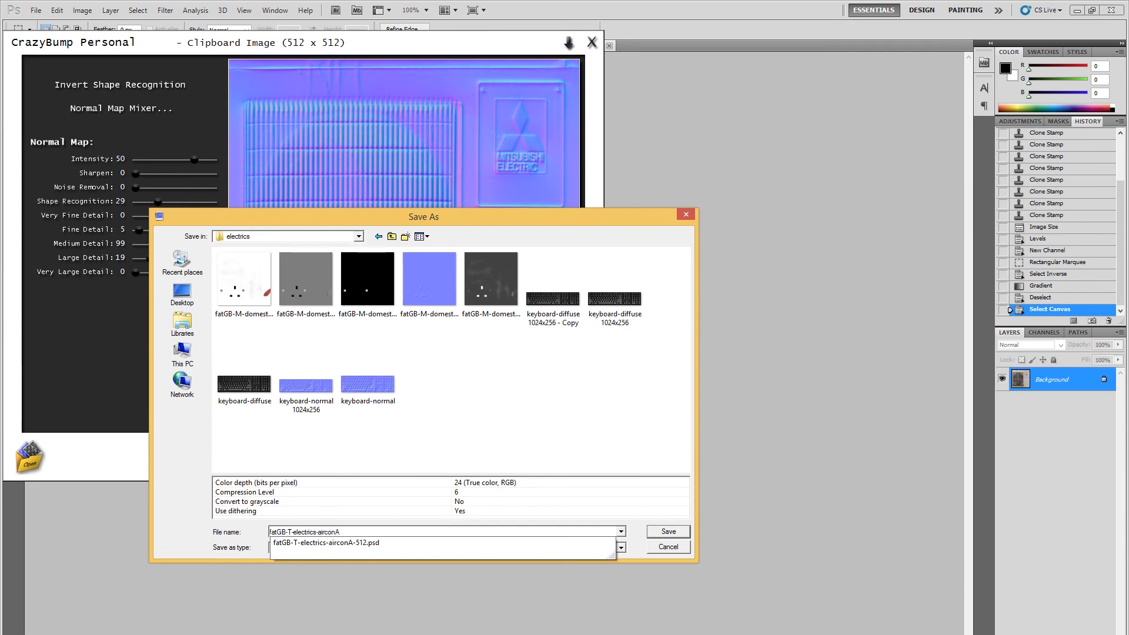
{"action": "type", "text": "normal"}
{"action": "key", "text": "Return"}
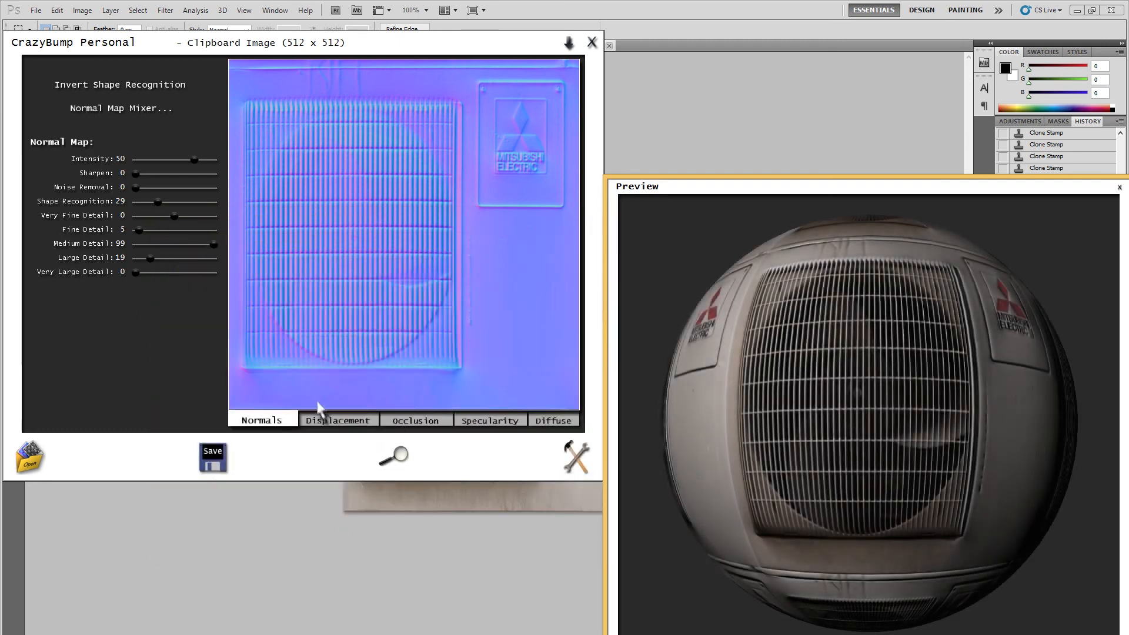
Step: Save the occlusion map as the PNG fatGB-T-electrics-airconA-occ in the electrics folder
{"action": "left_click", "coordinate": [415, 421]}
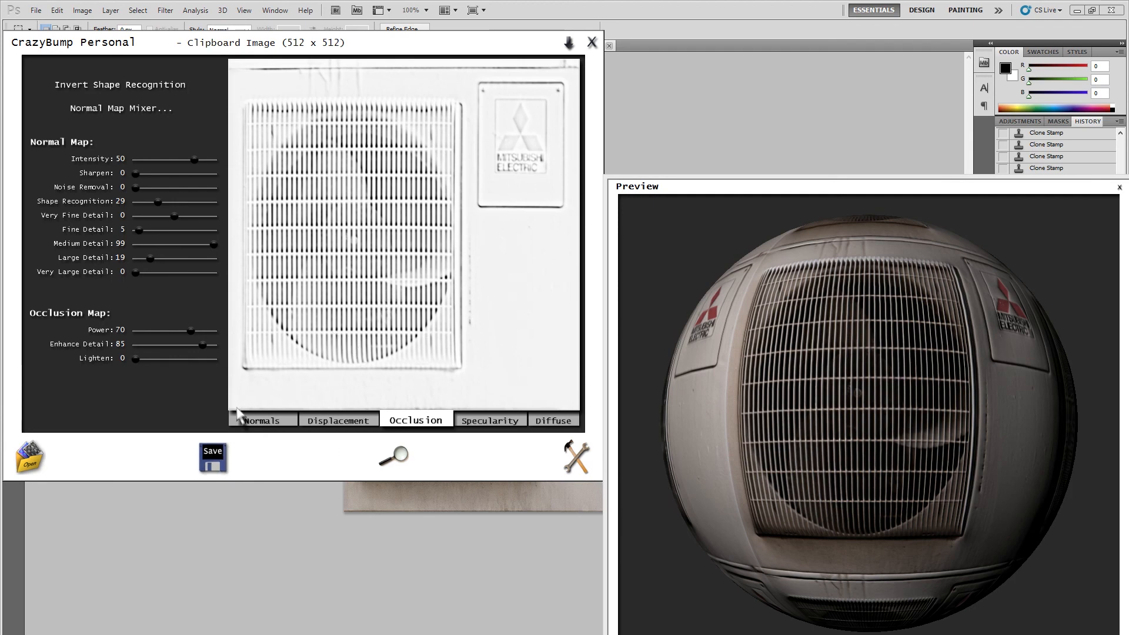
{"action": "left_click", "coordinate": [210, 467]}
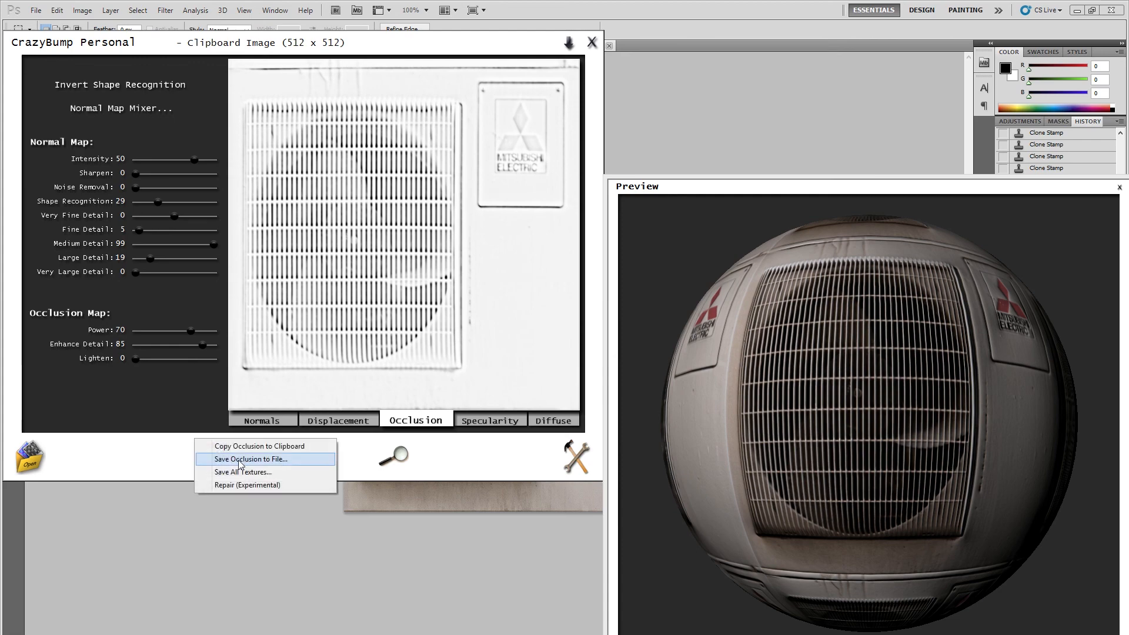
{"action": "left_click", "coordinate": [229, 456]}
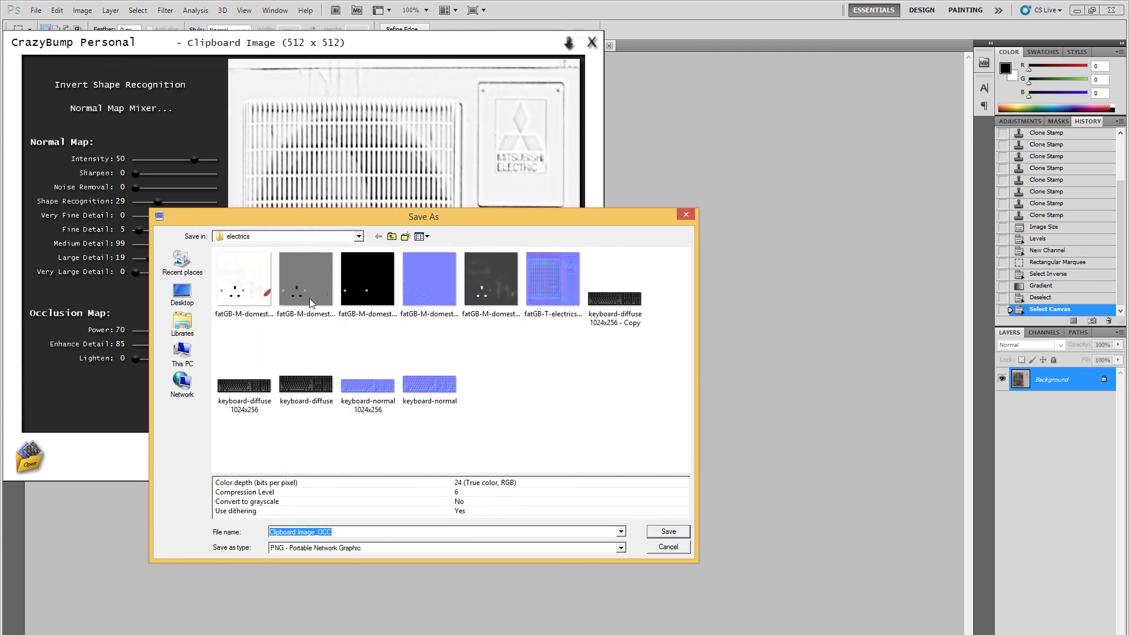
{"action": "left_click", "coordinate": [337, 548]}
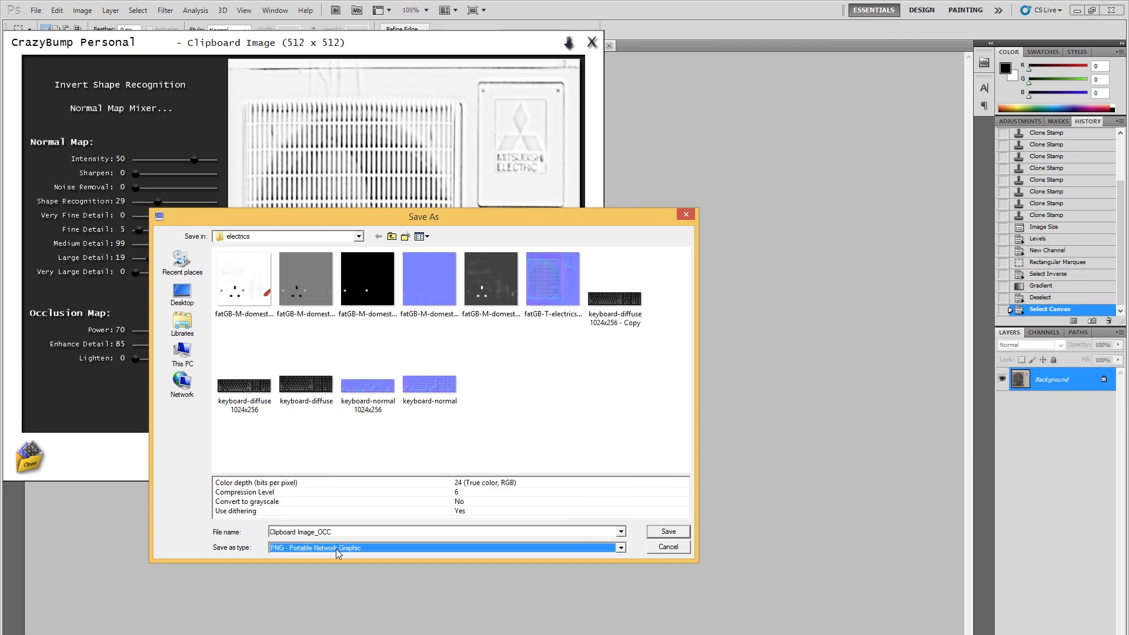
{"action": "left_click", "coordinate": [344, 531]}
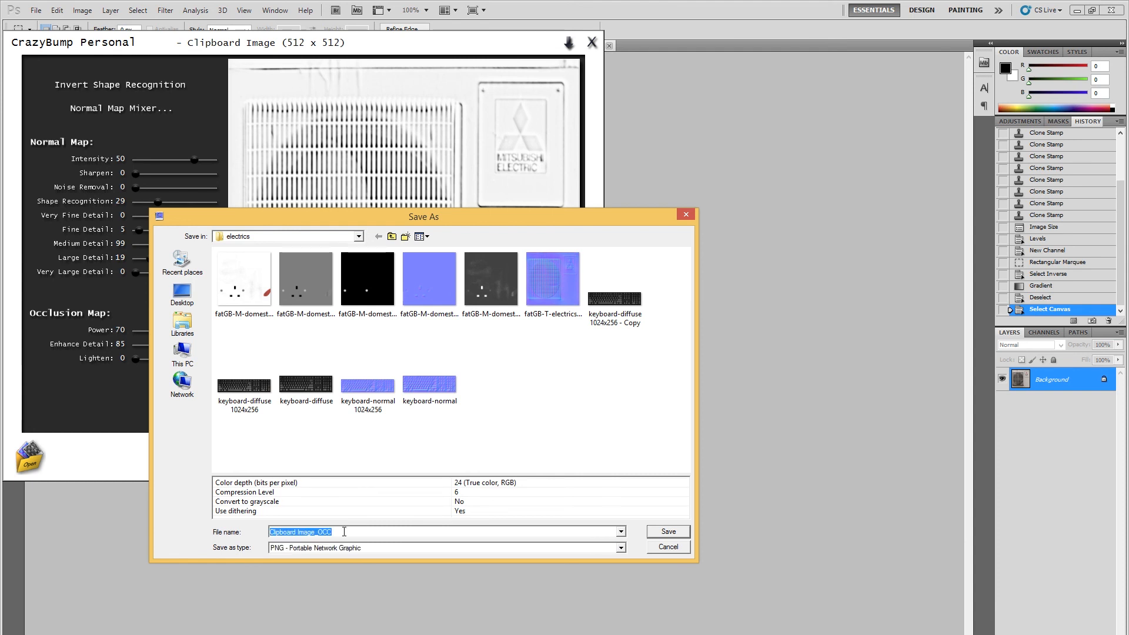
{"action": "type", "text": "fatGB-T-electrics"}
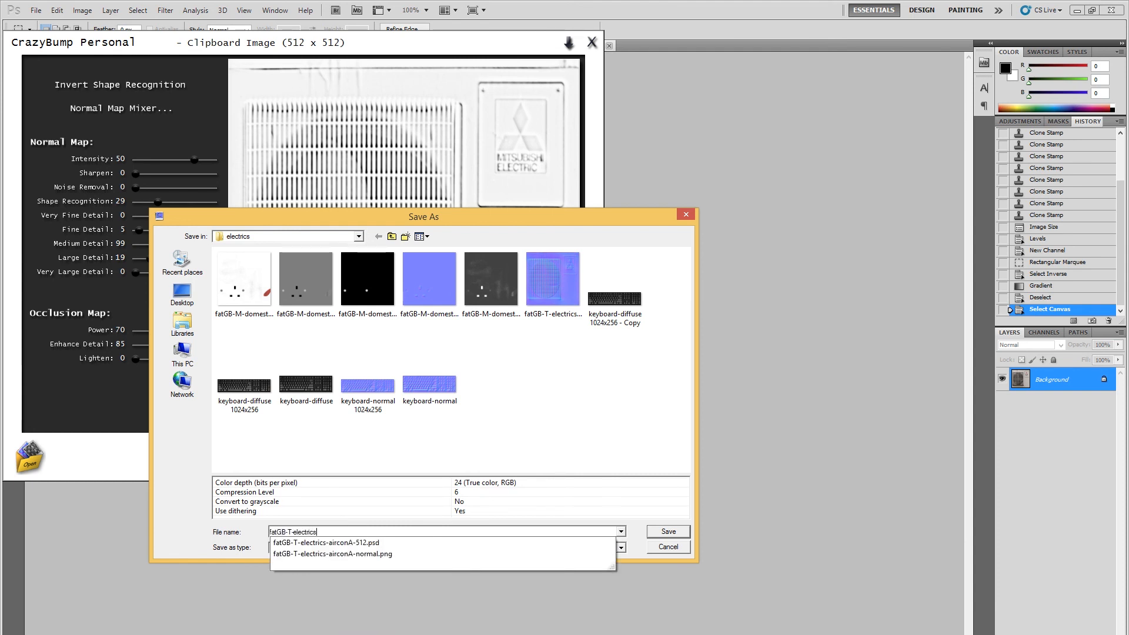
{"action": "type", "text": "-airconA-occ"}
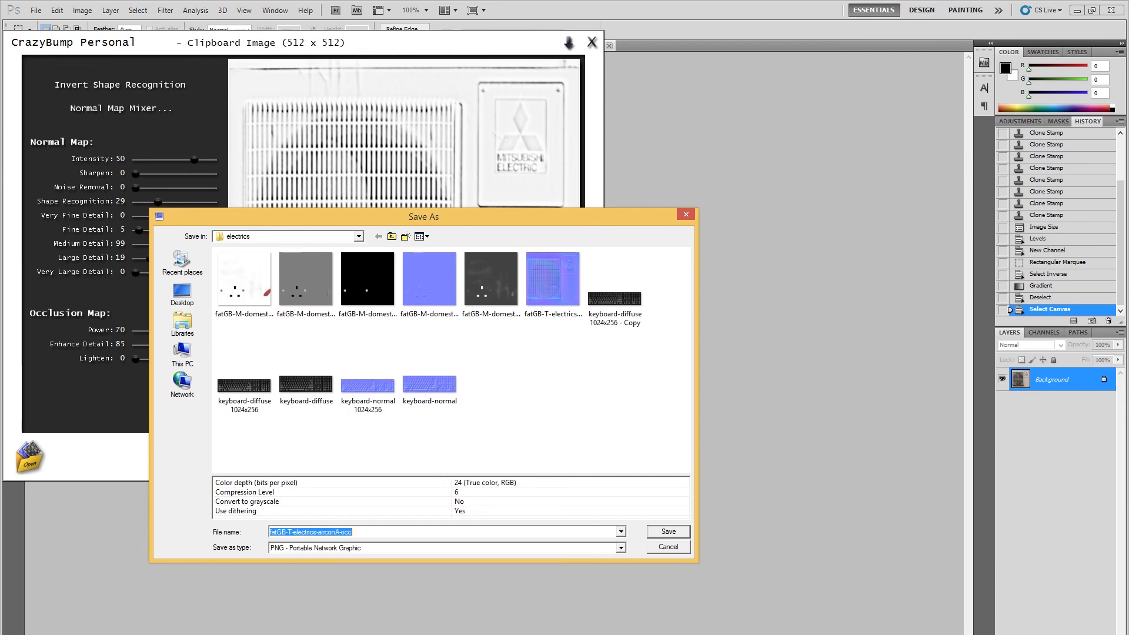
{"action": "key", "text": "Return"}
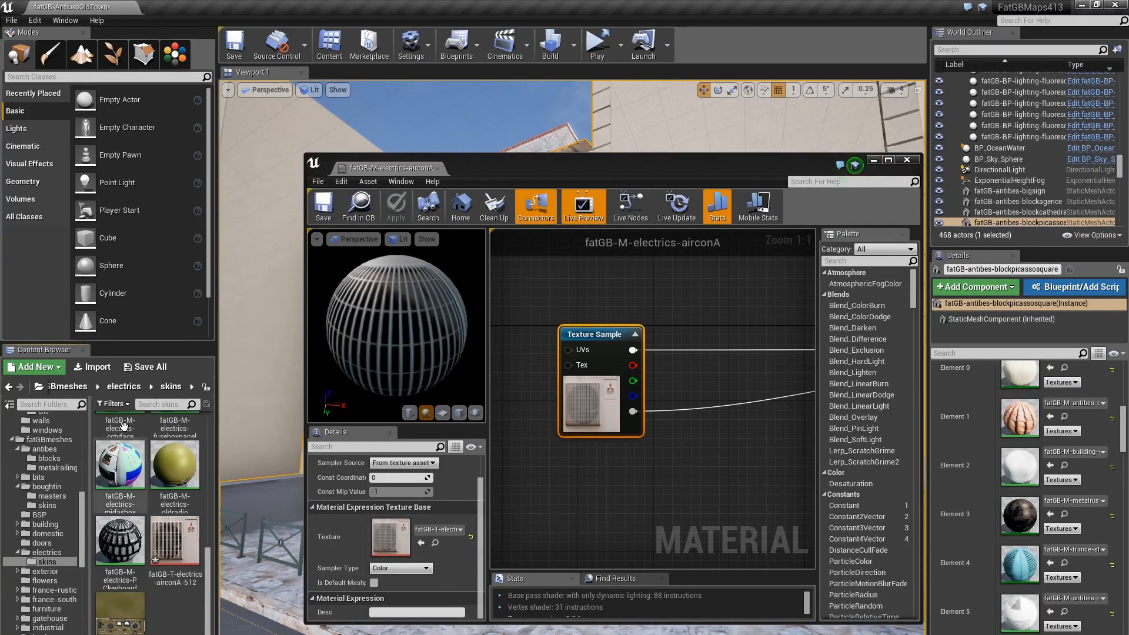
Step: Switch to Unreal and import the fatGB-T-electrics-airconA-normal and -occ textures into the electrics skins folder
{"action": "left_click", "coordinate": [94, 367]}
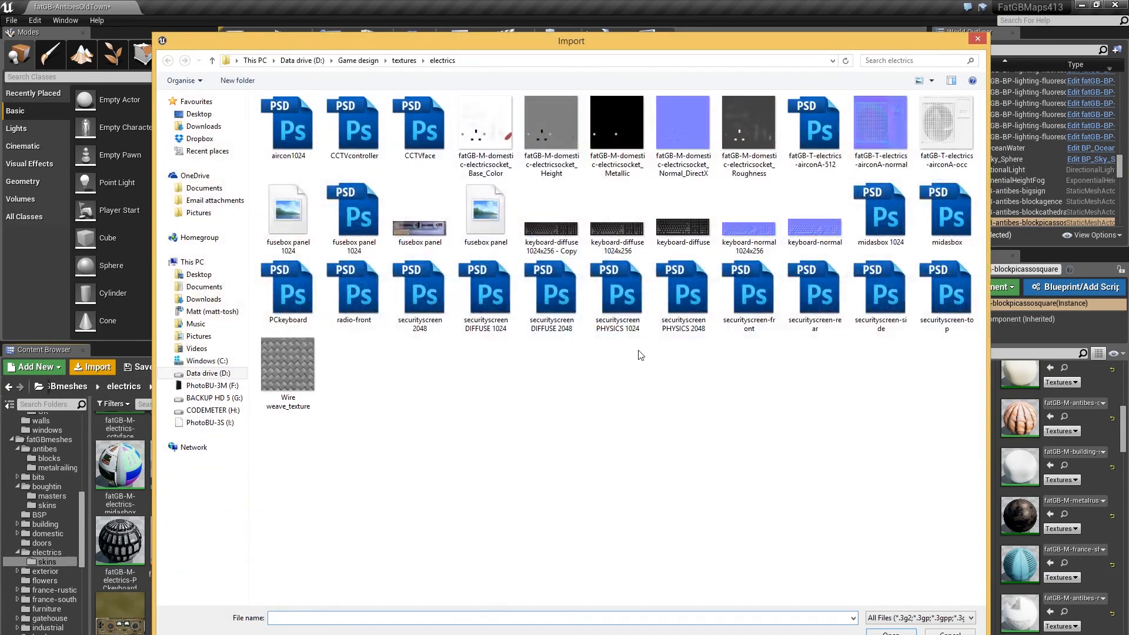
{"action": "left_click", "coordinate": [891, 132]}
{"action": "left_click", "coordinate": [943, 137], "text": "ctrl"}
{"action": "key", "text": "Return"}
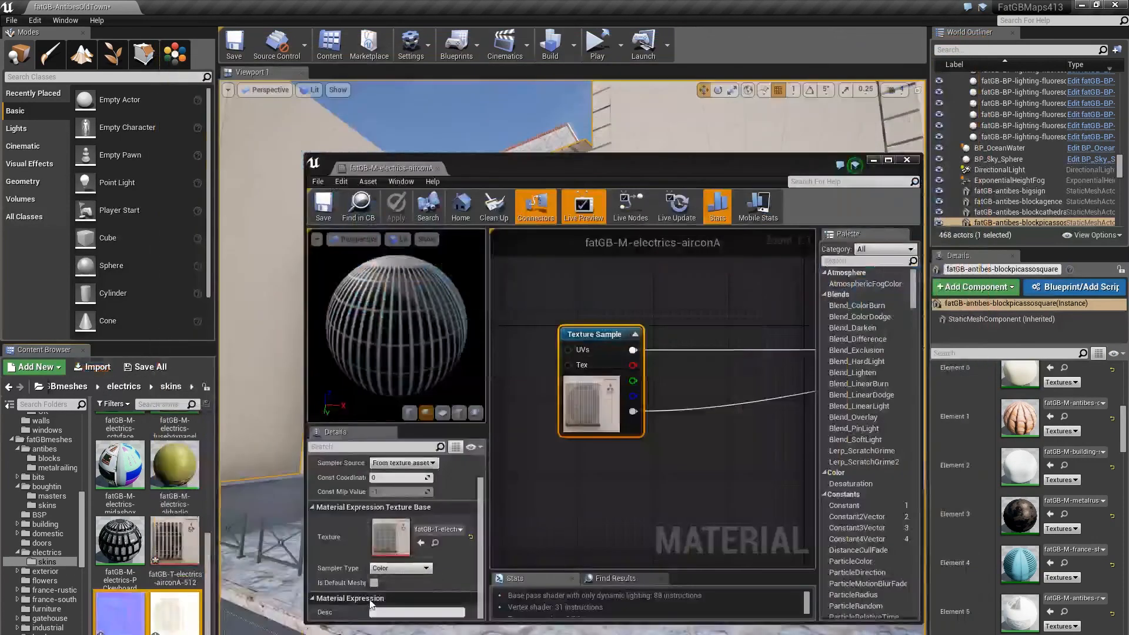
Step: Enlarge the material editor window and add the imported normal and occlusion textures to the graph as texture samples
{"action": "mouse_move", "coordinate": [131, 623]}
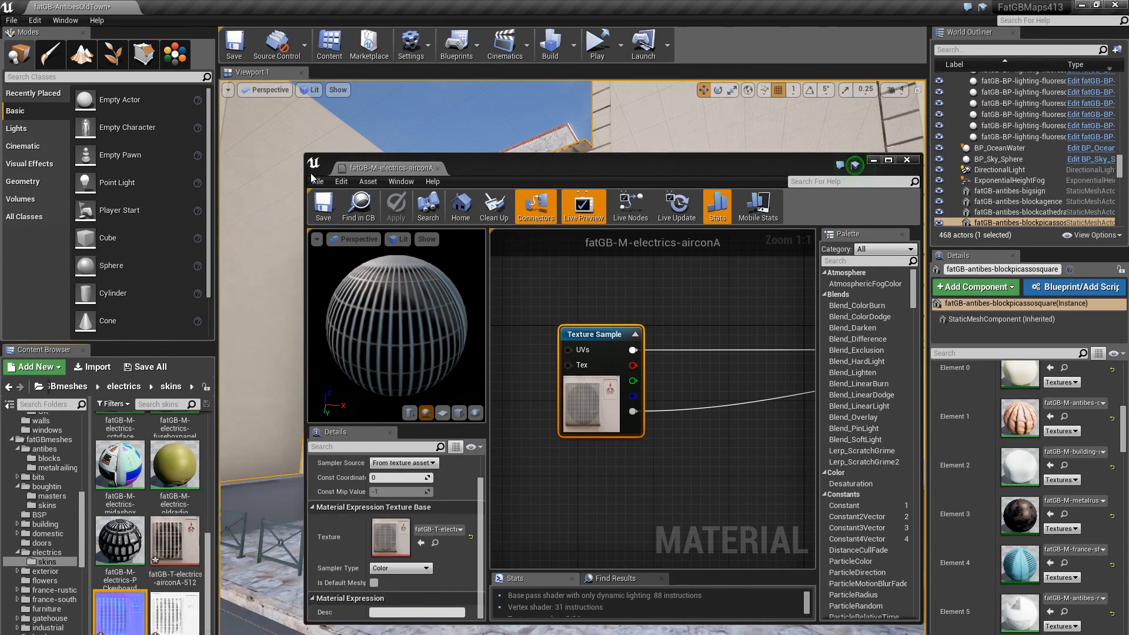
{"action": "left_click_drag", "start_coordinate": [305, 204], "coordinate": [184, 211]}
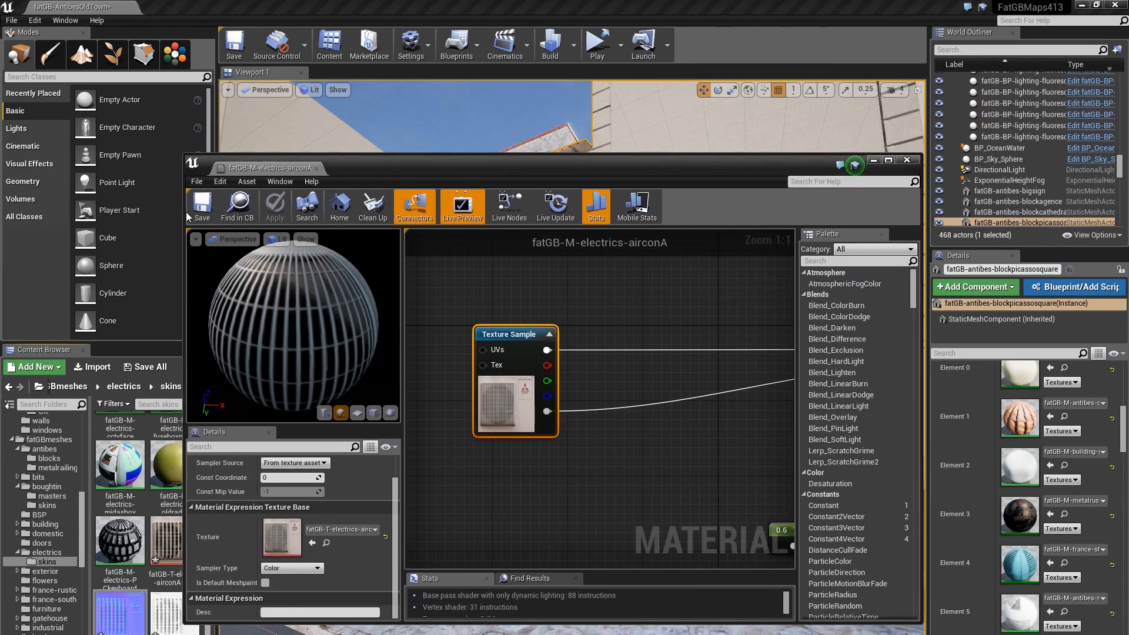
{"action": "left_click_drag", "start_coordinate": [429, 152], "coordinate": [429, 80]}
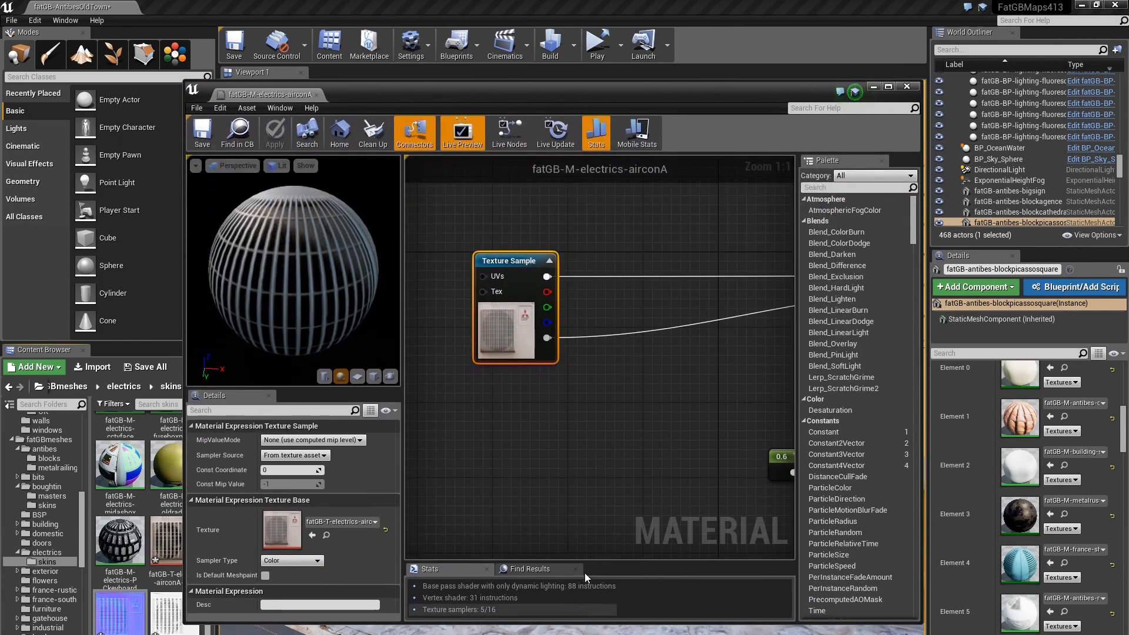
{"action": "right_click_drag", "start_coordinate": [626, 430], "coordinate": [427, 400]}
{"action": "right_click_drag", "start_coordinate": [552, 379], "coordinate": [499, 374]}
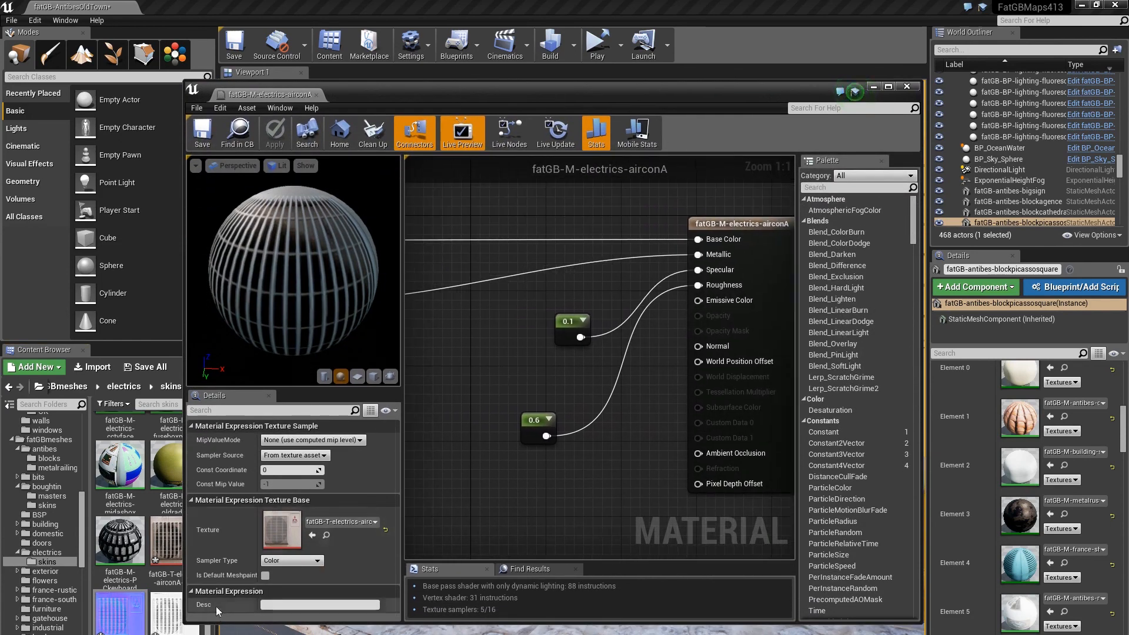
{"action": "left_click_drag", "start_coordinate": [119, 615], "coordinate": [453, 435]}
{"action": "left_click_drag", "start_coordinate": [169, 609], "coordinate": [467, 368]}
{"action": "right_click_drag", "start_coordinate": [557, 391], "coordinate": [707, 304]}
{"action": "scroll", "coordinate": [588, 376], "scroll_direction": "down", "scroll_amount": 3}
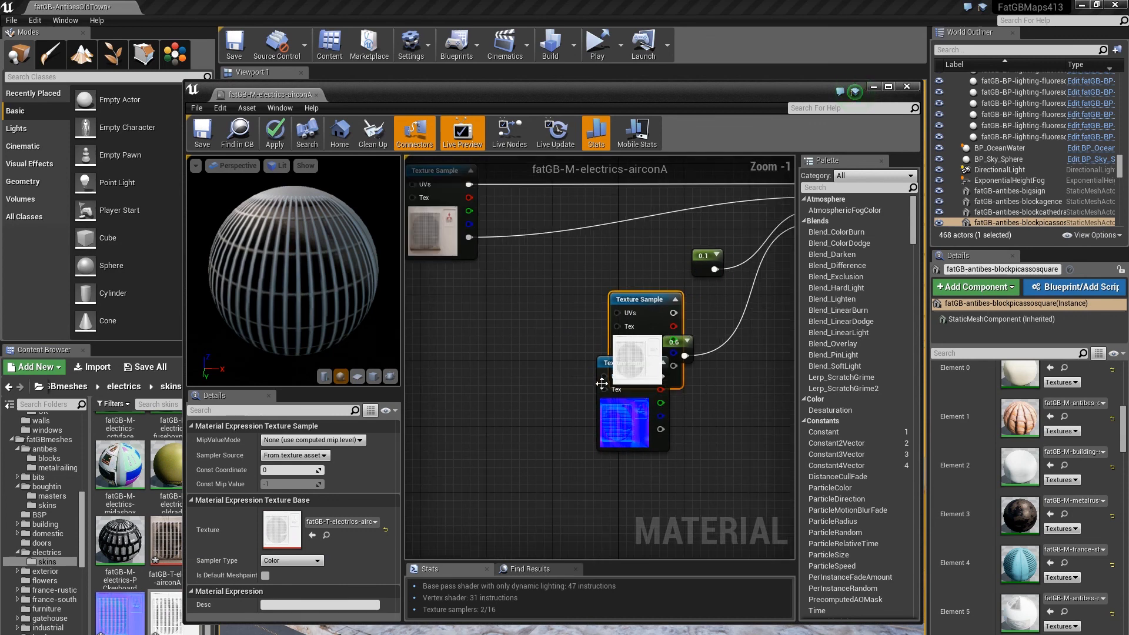
Step: Separate the overlapping samples, connecting the occlusion texture to Ambient Occlusion and the normal texture to Normal
{"action": "left_click_drag", "start_coordinate": [435, 404], "coordinate": [436, 404]}
{"action": "right_click_drag", "start_coordinate": [623, 373], "coordinate": [544, 403]}
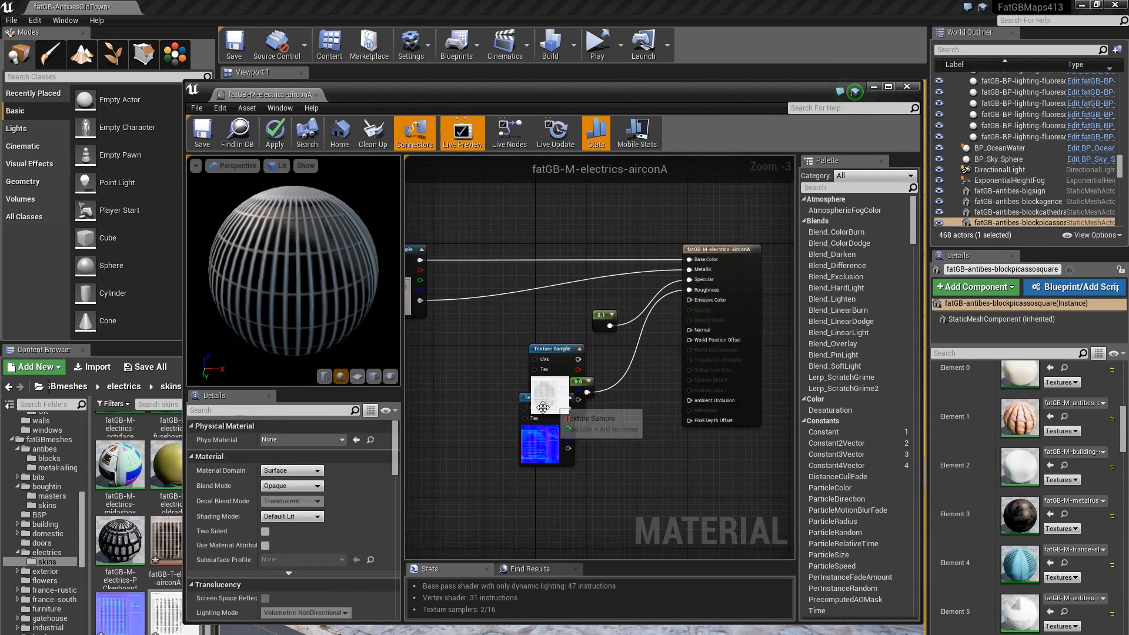
{"action": "left_click_drag", "start_coordinate": [556, 352], "coordinate": [690, 402]}
{"action": "scroll", "coordinate": [623, 457], "scroll_direction": "up", "scroll_amount": 2}
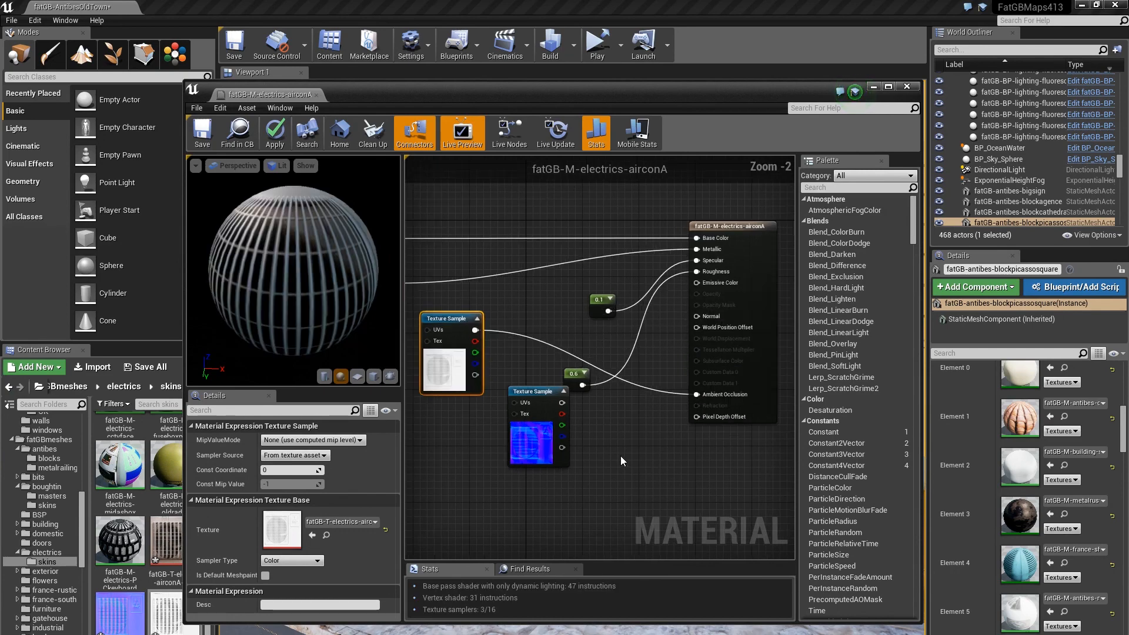
{"action": "left_click_drag", "start_coordinate": [520, 401], "coordinate": [710, 294]}
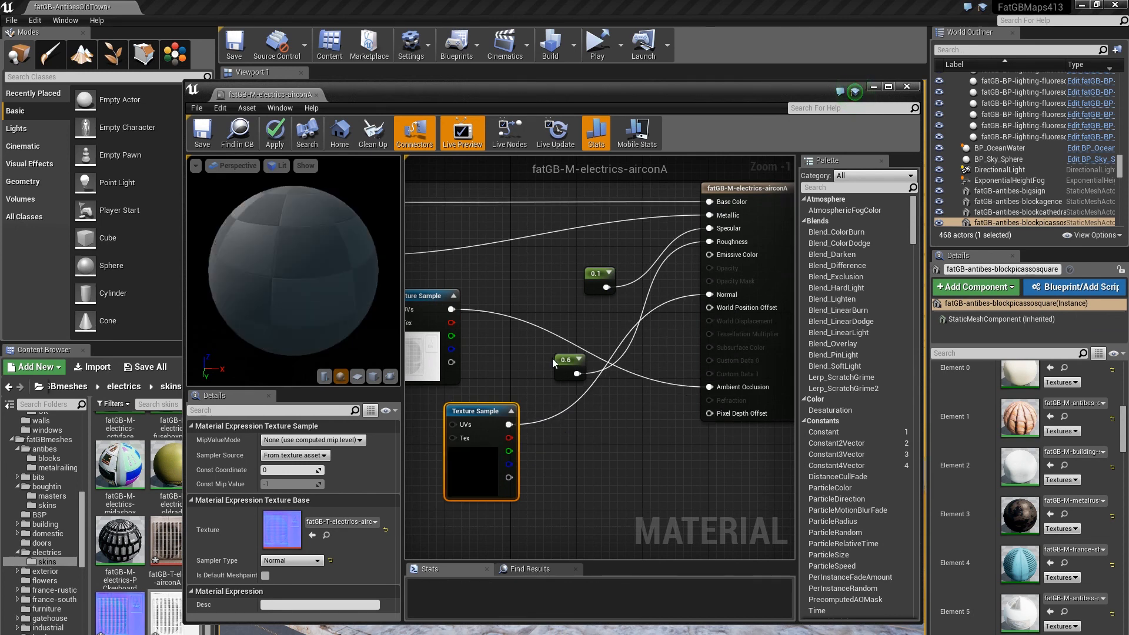
Step: Move the 0.6 roughness constant up beside the 0.1 constant, save the material and rotate its preview sphere
{"action": "left_click_drag", "start_coordinate": [570, 358], "coordinate": [559, 301]}
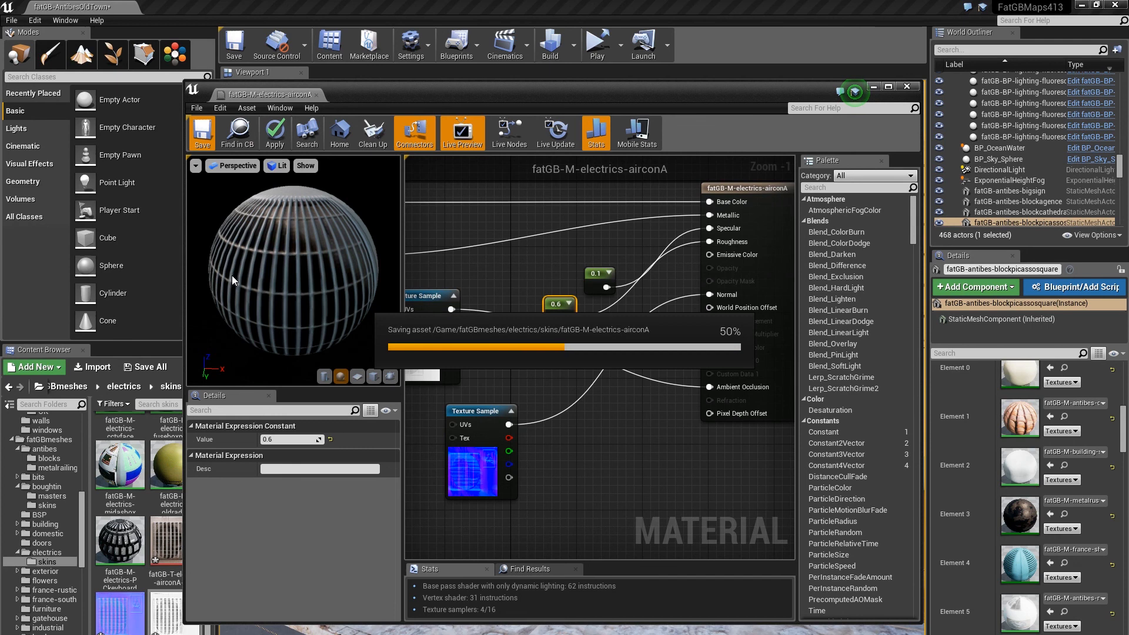
{"action": "left_click_drag", "start_coordinate": [234, 281], "coordinate": [332, 242]}
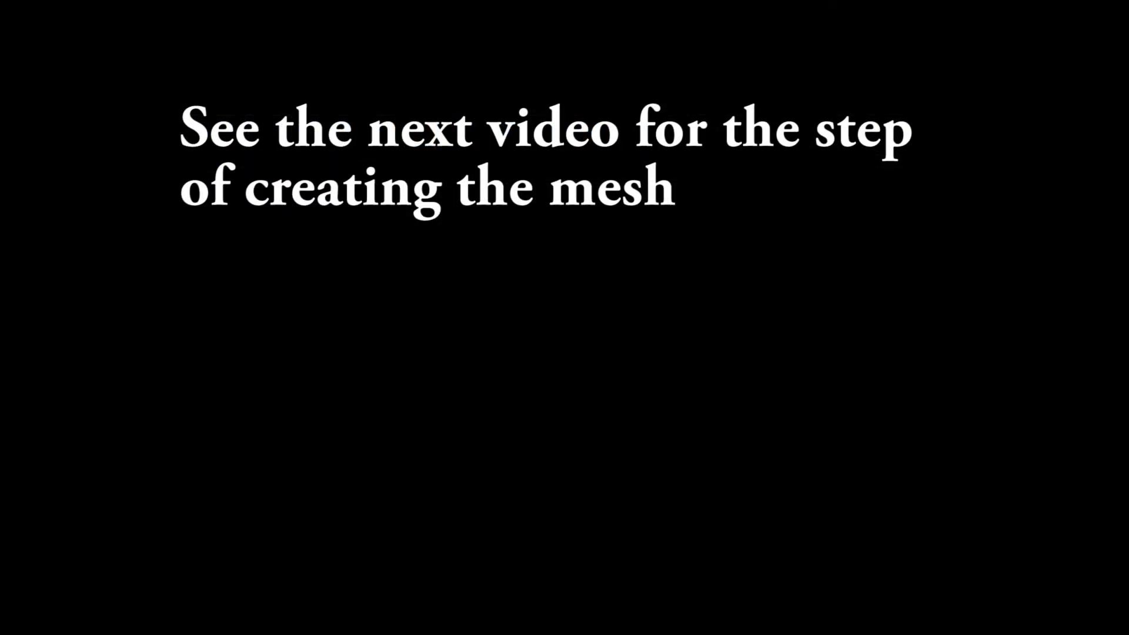